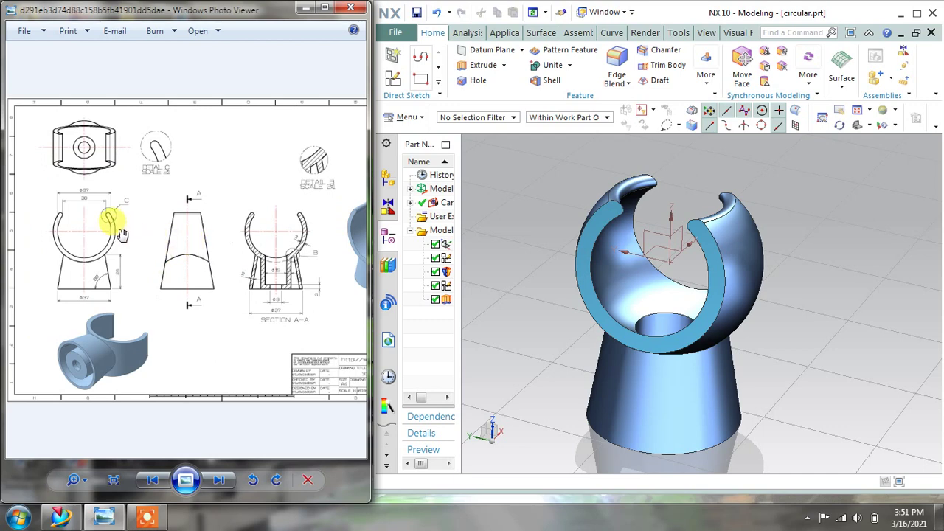
Compare the drawing's front view, section A-A and isometric view with the finished model, including its hollow underside
{"action": "scroll", "coordinate": [116, 214], "scroll_direction": "up", "scroll_amount": 3}
{"action": "left_click_drag", "start_coordinate": [113, 234], "coordinate": [81, 123]}
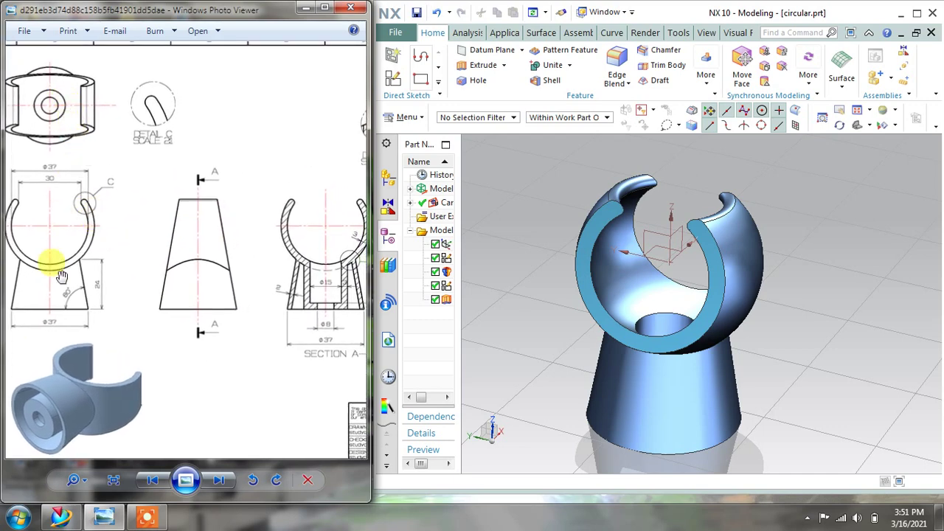
{"action": "scroll", "coordinate": [136, 295], "scroll_direction": "down", "scroll_amount": 2}
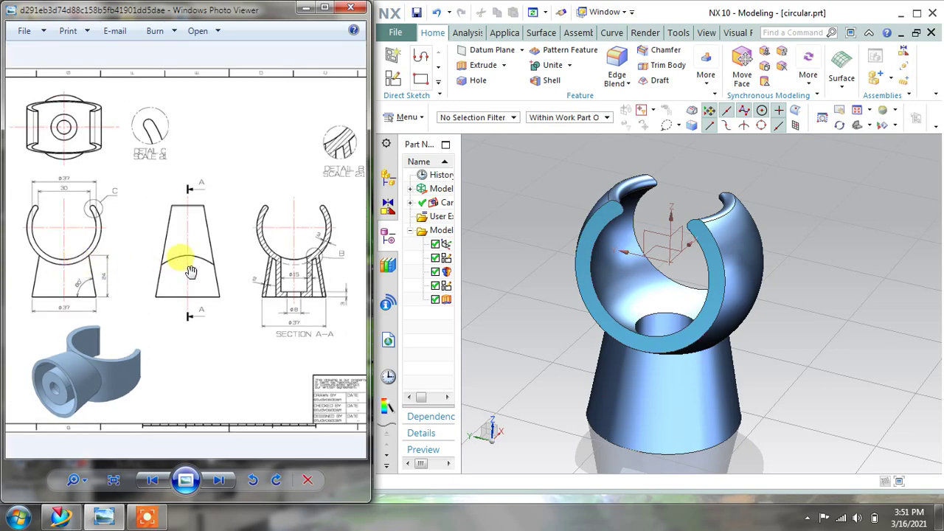
{"action": "mouse_move", "coordinate": [301, 243]}
{"action": "left_mouse_down"}
{"action": "mouse_move", "coordinate": [252, 271]}
{"action": "mouse_move", "coordinate": [112, 272]}
{"action": "left_mouse_up"}
{"action": "scroll", "coordinate": [252, 272], "scroll_direction": "up", "scroll_amount": 1}
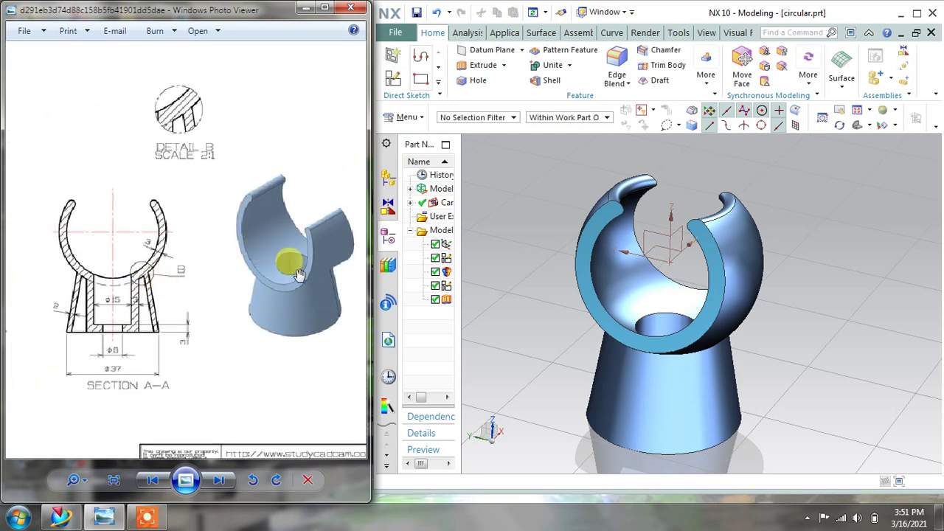
{"action": "middle_click_drag", "start_coordinate": [604, 276], "coordinate": [601, 234]}
{"action": "scroll", "coordinate": [111, 230], "scroll_direction": "down", "scroll_amount": 5}
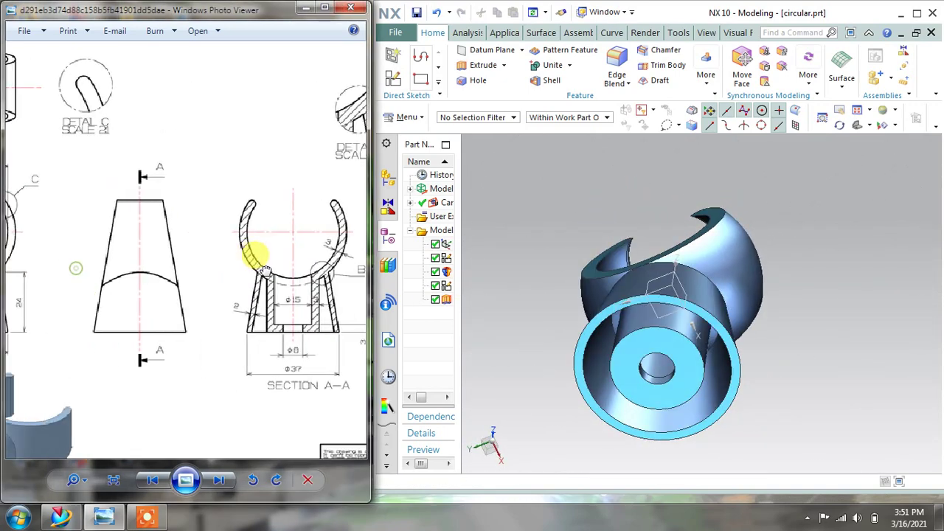
Examine the drawing enlarged to full screen, covering the ring and cone dimensions, section A-A and details B and C
{"action": "left_click", "coordinate": [324, 9]}
{"action": "scroll", "coordinate": [436, 185], "scroll_direction": "up", "scroll_amount": 3}
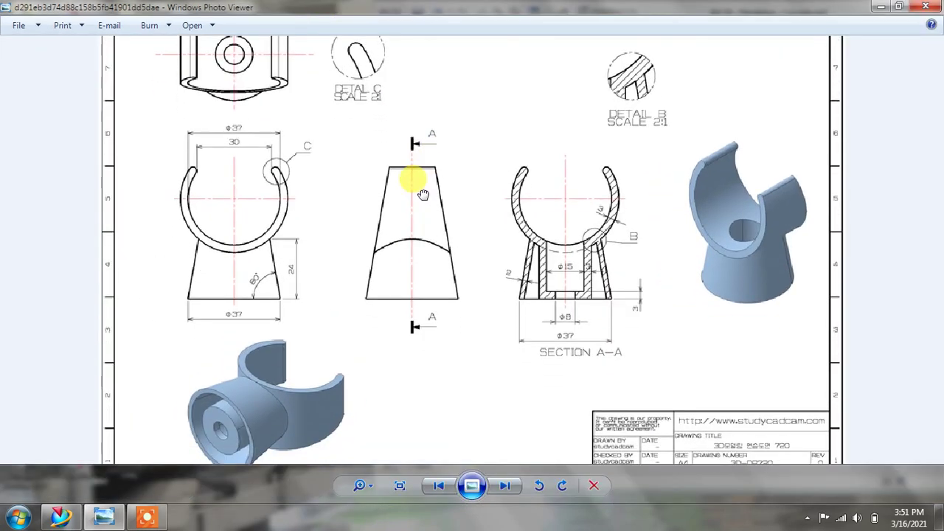
{"action": "left_click_drag", "start_coordinate": [423, 195], "coordinate": [422, 214]}
{"action": "left_click_drag", "start_coordinate": [339, 198], "coordinate": [340, 236]}
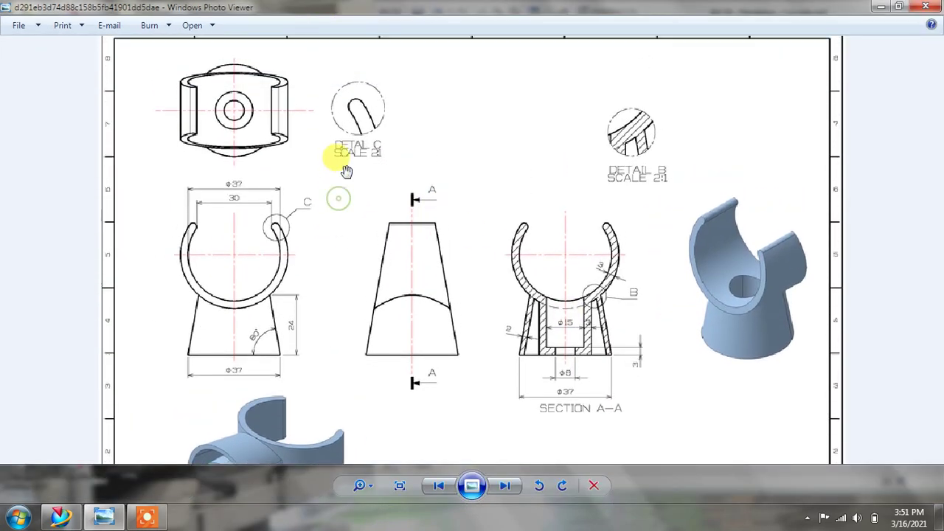
{"action": "scroll", "coordinate": [465, 177], "scroll_direction": "up", "scroll_amount": 1}
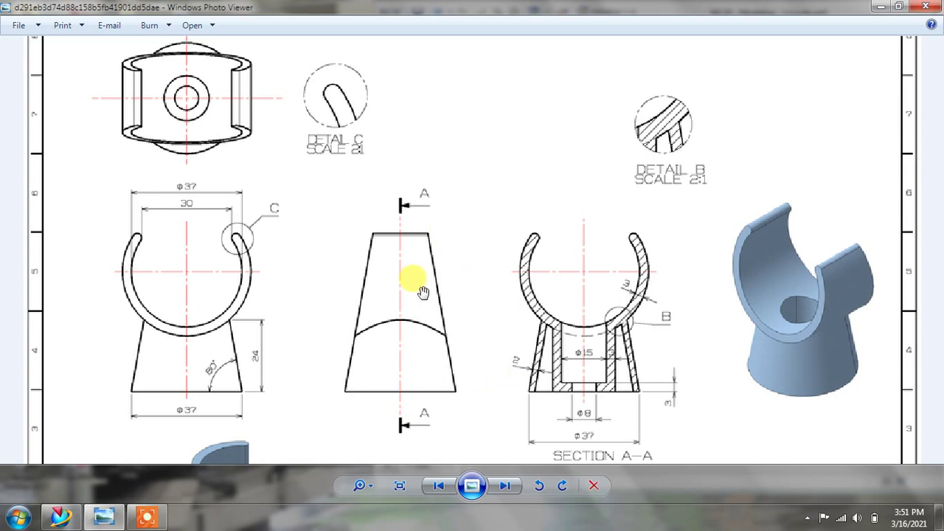
{"action": "scroll", "coordinate": [436, 296], "scroll_direction": "down", "scroll_amount": 1}
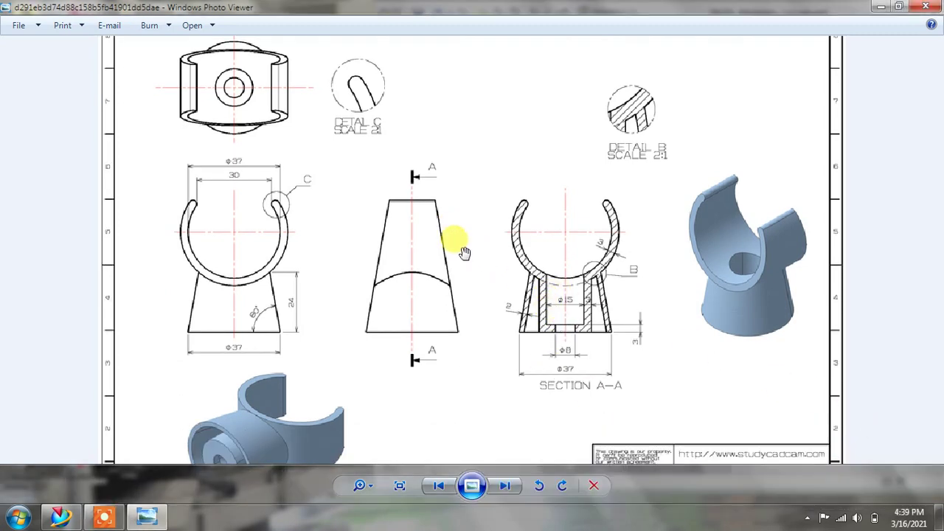
{"action": "scroll", "coordinate": [440, 236], "scroll_direction": "up", "scroll_amount": 1}
{"action": "scroll", "coordinate": [580, 283], "scroll_direction": "up", "scroll_amount": 2}
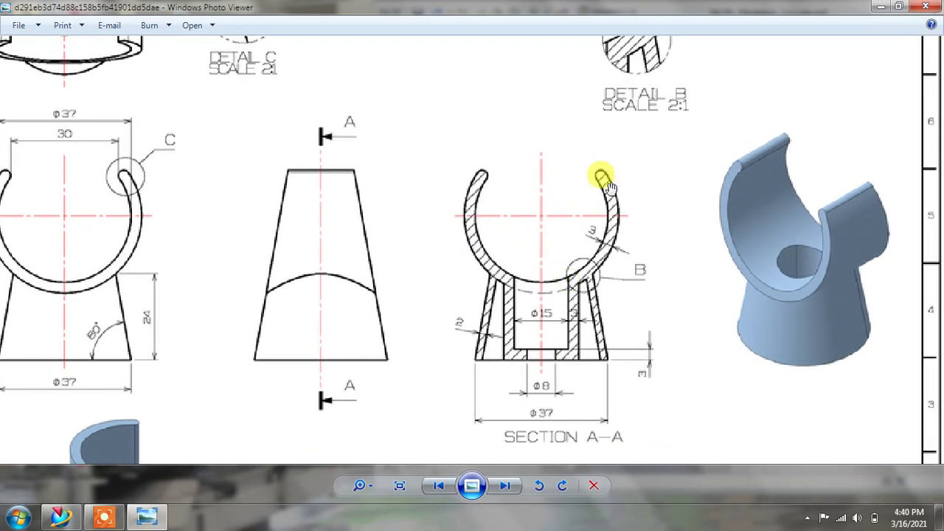
{"action": "scroll", "coordinate": [291, 269], "scroll_direction": "down", "scroll_amount": 2}
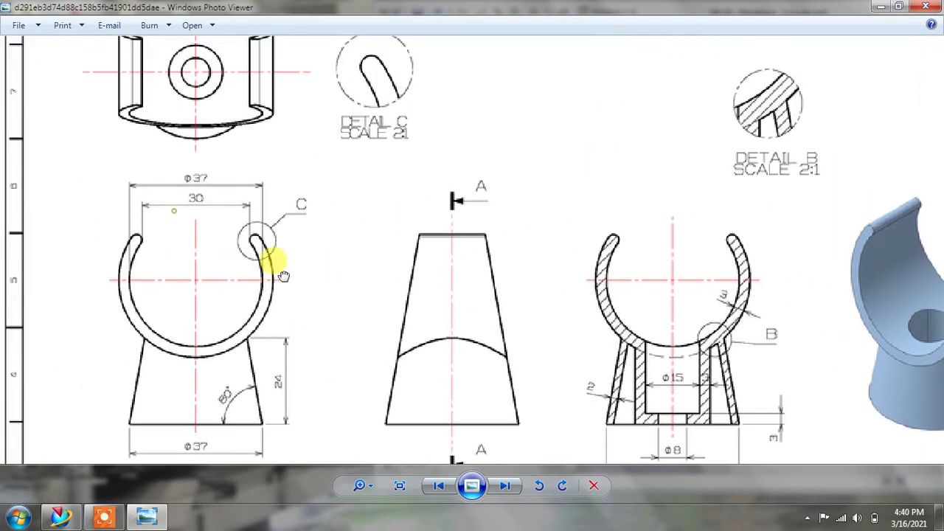
{"action": "scroll", "coordinate": [531, 337], "scroll_direction": "down", "scroll_amount": 1}
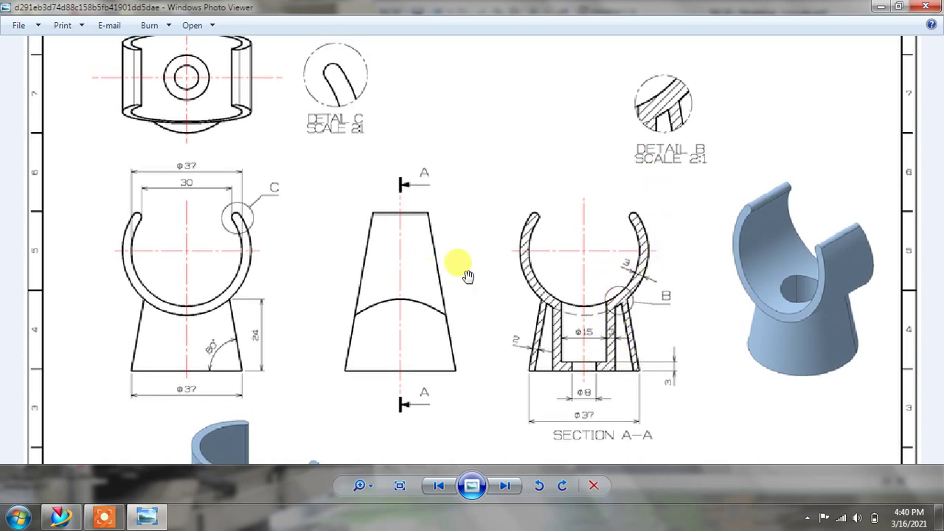
{"action": "scroll", "coordinate": [442, 247], "scroll_direction": "down", "scroll_amount": 1}
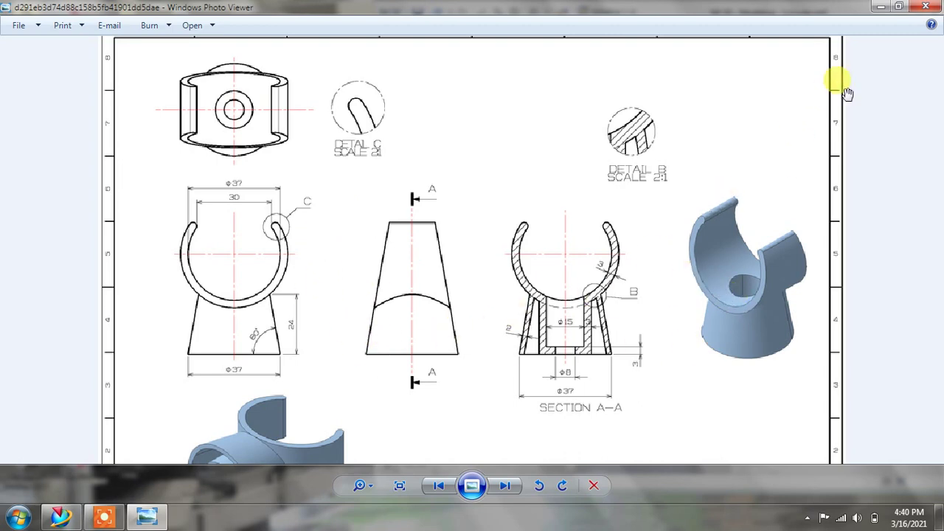
{"action": "left_click", "coordinate": [898, 9]}
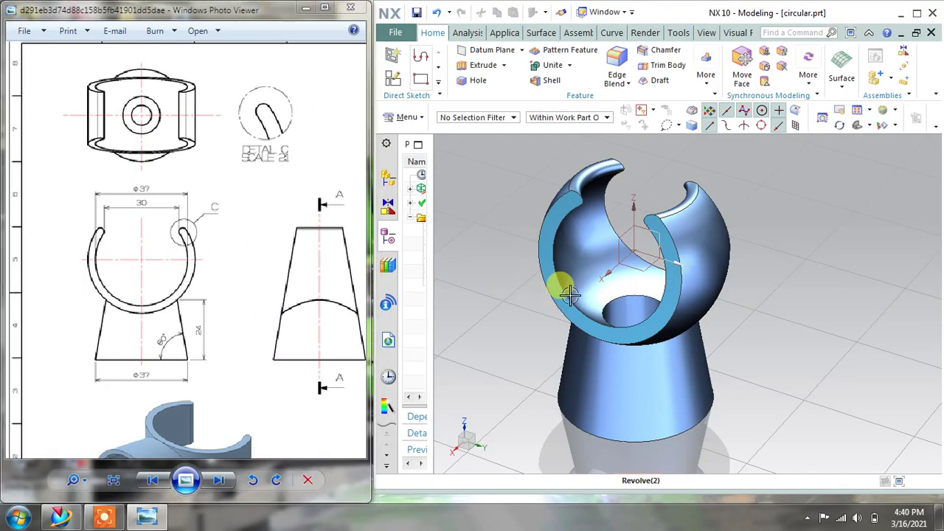
Compare the finished model's side profile and open ring with the drawing's side and front views
{"action": "mouse_move", "coordinate": [560, 288]}
{"action": "middle_mouse_down"}
{"action": "mouse_move", "coordinate": [526, 267]}
{"action": "mouse_move", "coordinate": [550, 321]}
{"action": "mouse_move", "coordinate": [552, 297]}
{"action": "mouse_move", "coordinate": [526, 263]}
{"action": "mouse_move", "coordinate": [526, 234]}
{"action": "mouse_move", "coordinate": [533, 270]}
{"action": "mouse_move", "coordinate": [518, 261]}
{"action": "mouse_move", "coordinate": [528, 269]}
{"action": "middle_mouse_up"}
{"action": "scroll", "coordinate": [221, 292], "scroll_direction": "up", "scroll_amount": 3}
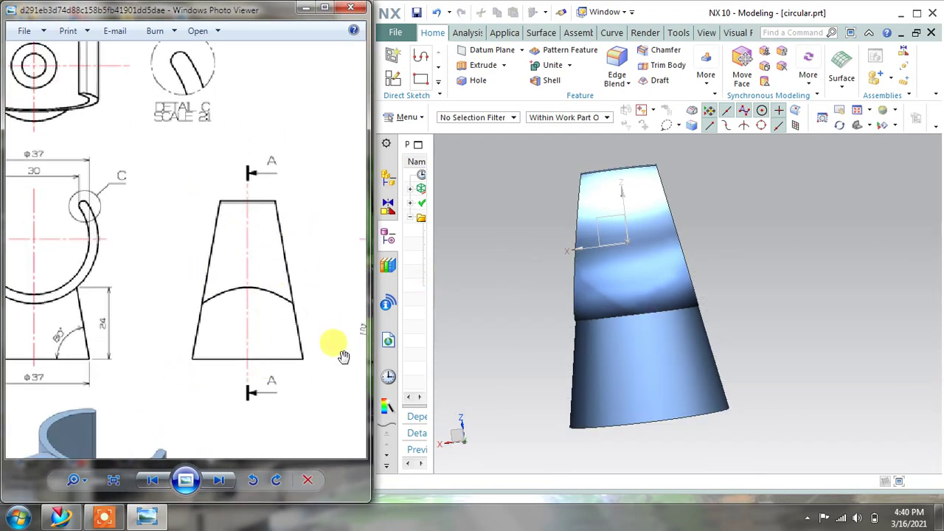
{"action": "middle_click_drag", "start_coordinate": [610, 256], "coordinate": [686, 242]}
{"action": "scroll", "coordinate": [306, 228], "scroll_direction": "down", "scroll_amount": 3}
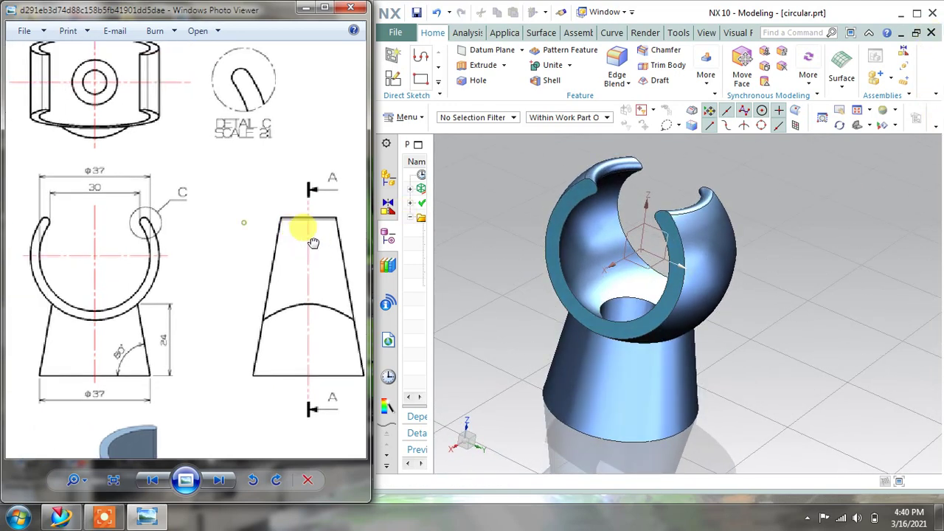
{"action": "scroll", "coordinate": [96, 245], "scroll_direction": "up", "scroll_amount": 1}
{"action": "scroll", "coordinate": [96, 246], "scroll_direction": "down", "scroll_amount": 1}
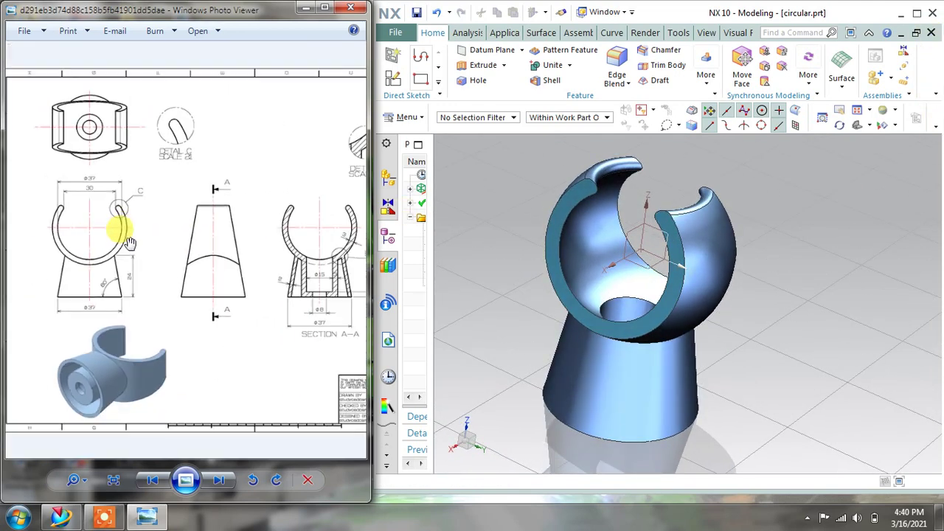
{"action": "left_click_drag", "start_coordinate": [239, 241], "coordinate": [210, 245]}
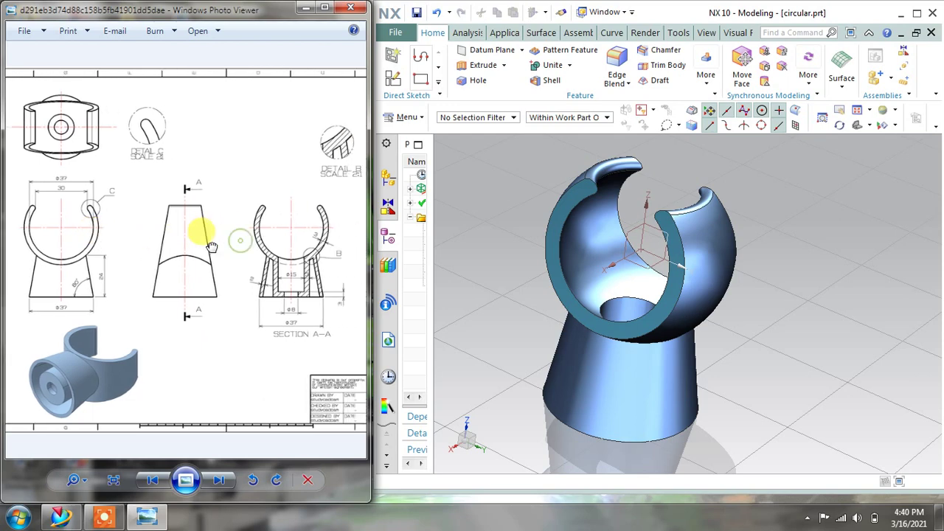
Close the finished circular part and create a new millimetre part from the Model template, named model2.prt
{"action": "left_click", "coordinate": [930, 34]}
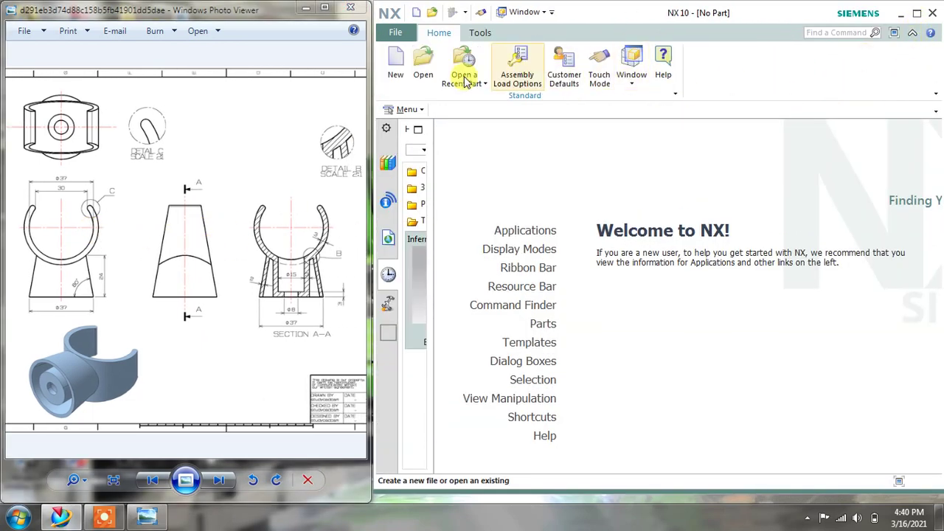
{"action": "left_click", "coordinate": [395, 76]}
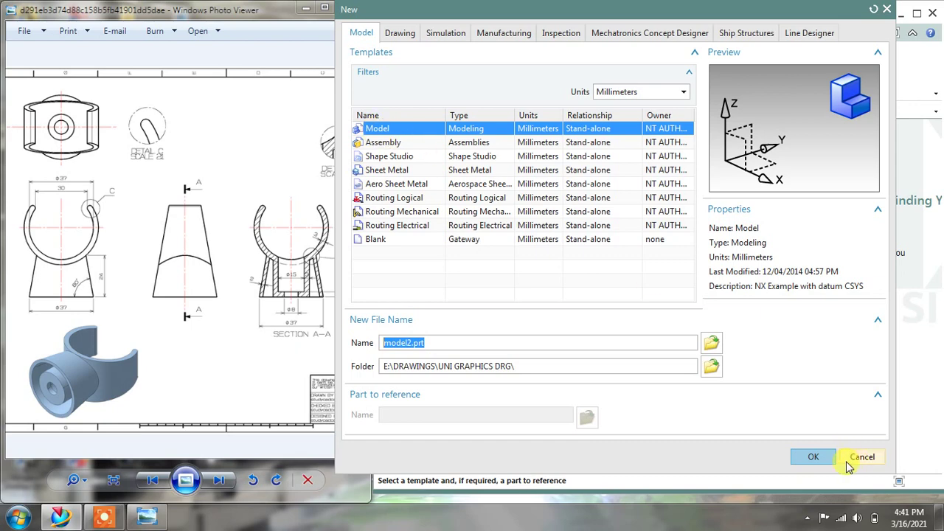
{"action": "left_click", "coordinate": [813, 456]}
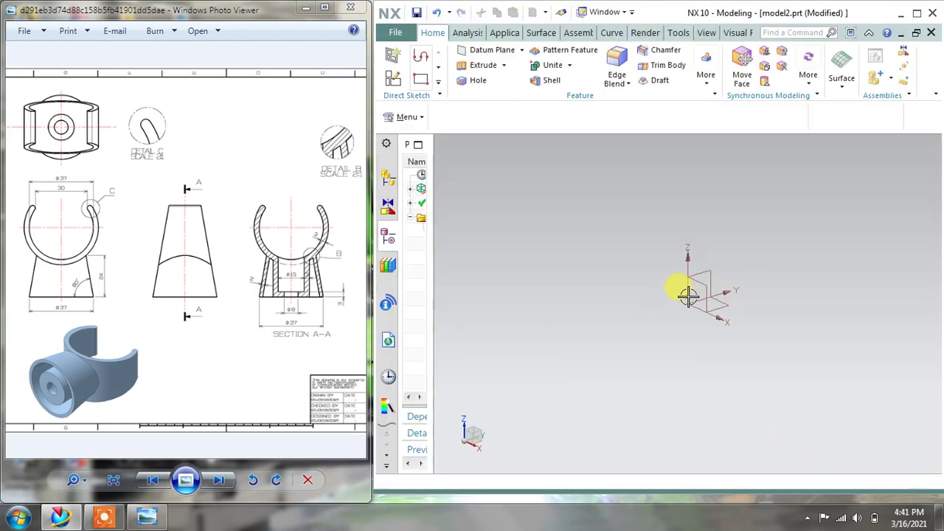
Create a sketch on the YZ plane of the datum coordinate system
{"action": "left_click", "coordinate": [396, 65]}
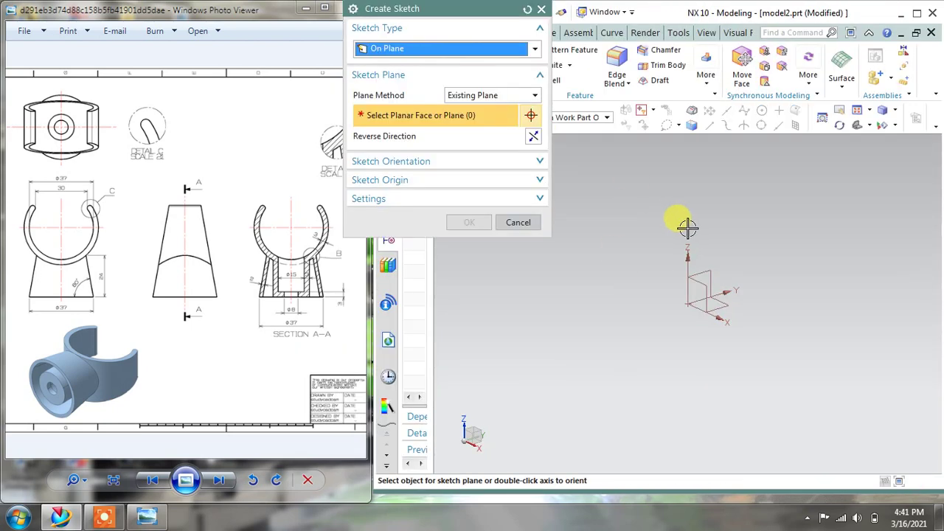
{"action": "left_click", "coordinate": [702, 267]}
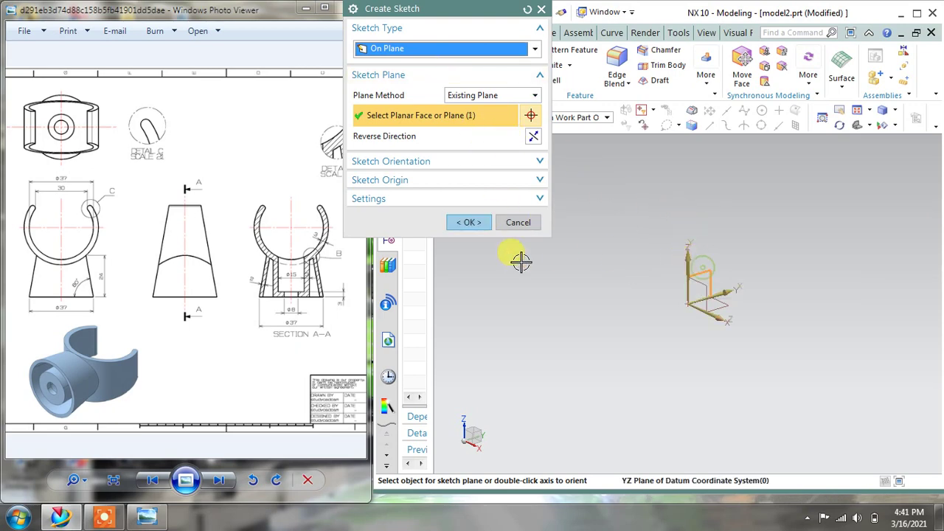
{"action": "left_click", "coordinate": [479, 222]}
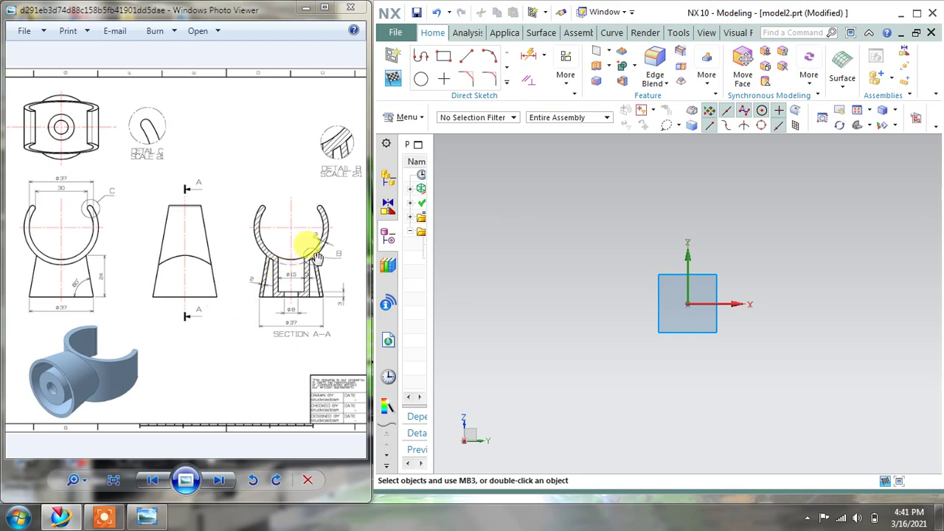
Draw a 37 mm diameter circle centred on the sketch origin and place its dimension outside the circle
{"action": "scroll", "coordinate": [310, 239], "scroll_direction": "up", "scroll_amount": 5}
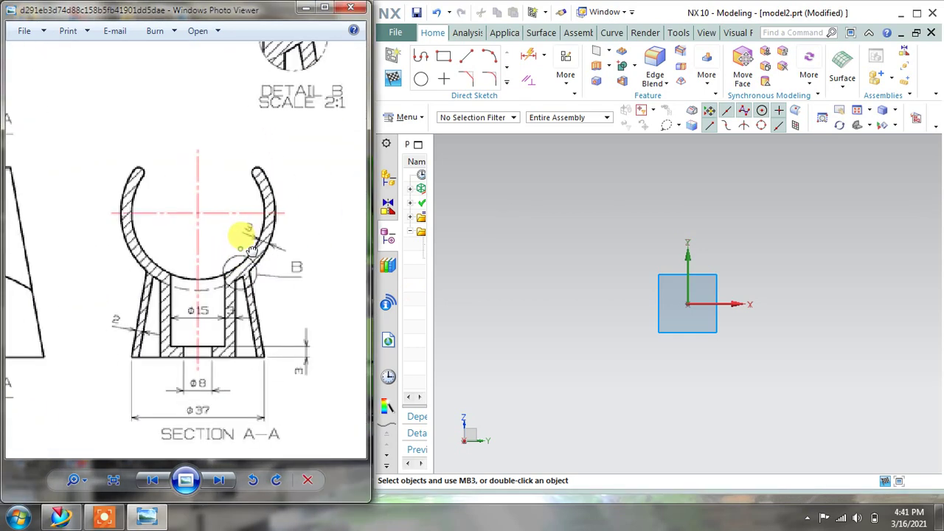
{"action": "scroll", "coordinate": [242, 221], "scroll_direction": "down", "scroll_amount": 3}
{"action": "left_click_drag", "start_coordinate": [99, 199], "coordinate": [310, 218]}
{"action": "scroll", "coordinate": [148, 210], "scroll_direction": "up", "scroll_amount": 2}
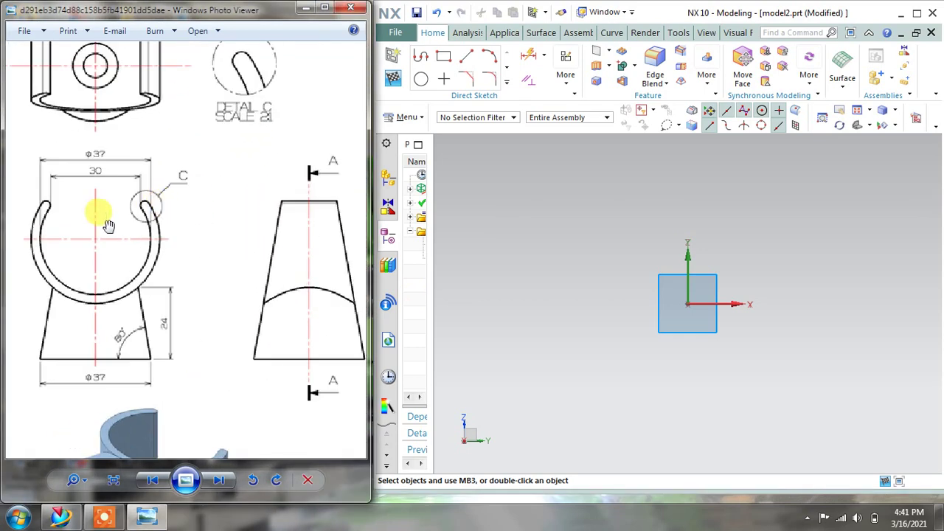
{"action": "left_click_drag", "start_coordinate": [96, 211], "coordinate": [143, 194]}
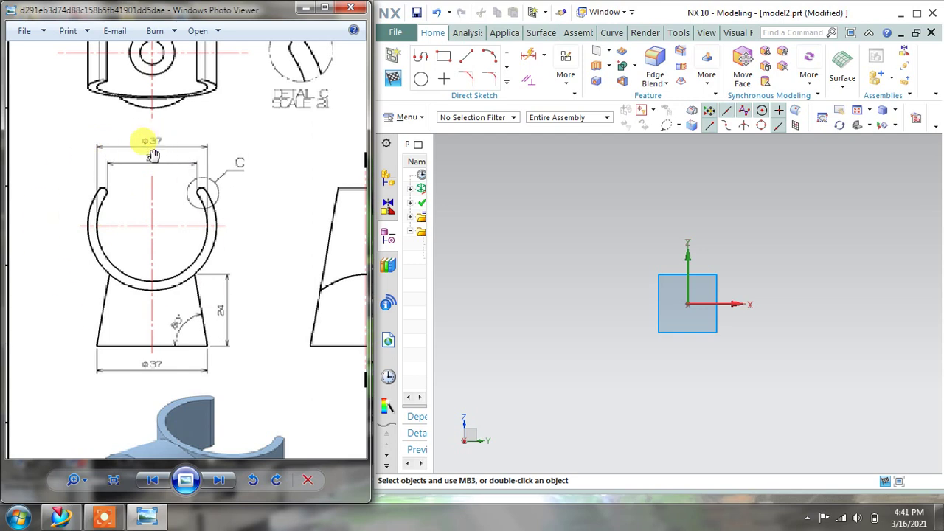
{"action": "left_click", "coordinate": [421, 79]}
{"action": "left_click", "coordinate": [688, 304]}
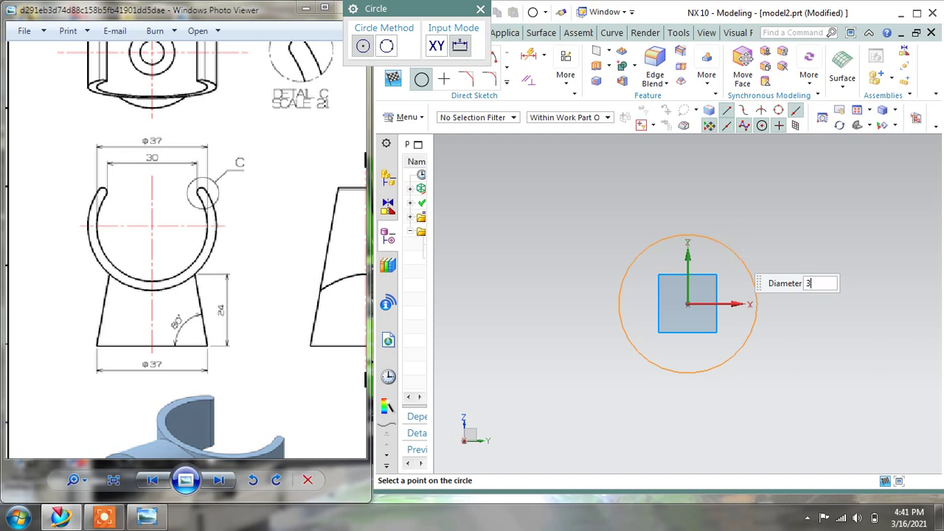
{"action": "key", "text": "Return"}
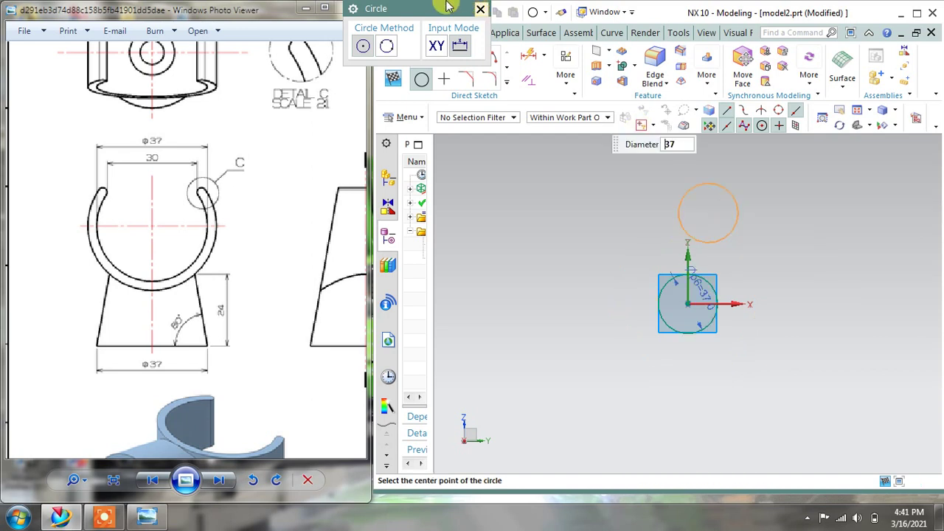
{"action": "left_click", "coordinate": [479, 12]}
{"action": "scroll", "coordinate": [708, 306], "scroll_direction": "up", "scroll_amount": 2}
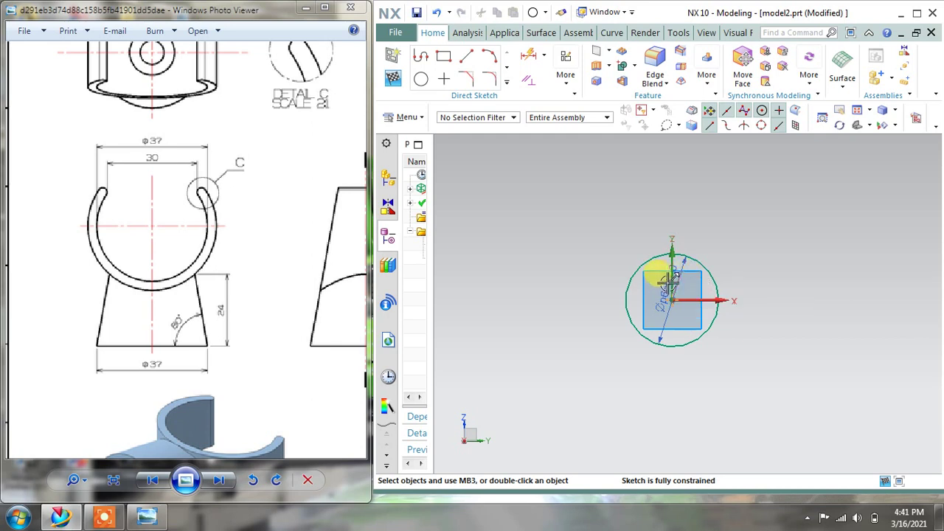
{"action": "left_click_drag", "start_coordinate": [655, 281], "coordinate": [607, 253]}
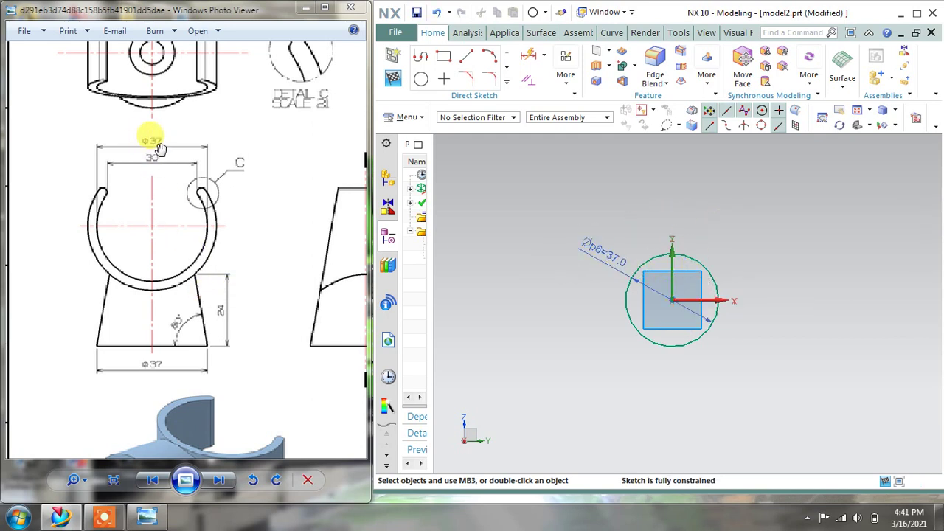
Examine section A-A of the drawing for the ring's wall thickness and compare it with the front view
{"action": "mouse_move", "coordinate": [201, 257]}
{"action": "left_mouse_down"}
{"action": "mouse_move", "coordinate": [116, 274]}
{"action": "mouse_move", "coordinate": [290, 211]}
{"action": "mouse_move", "coordinate": [298, 268]}
{"action": "left_mouse_up"}
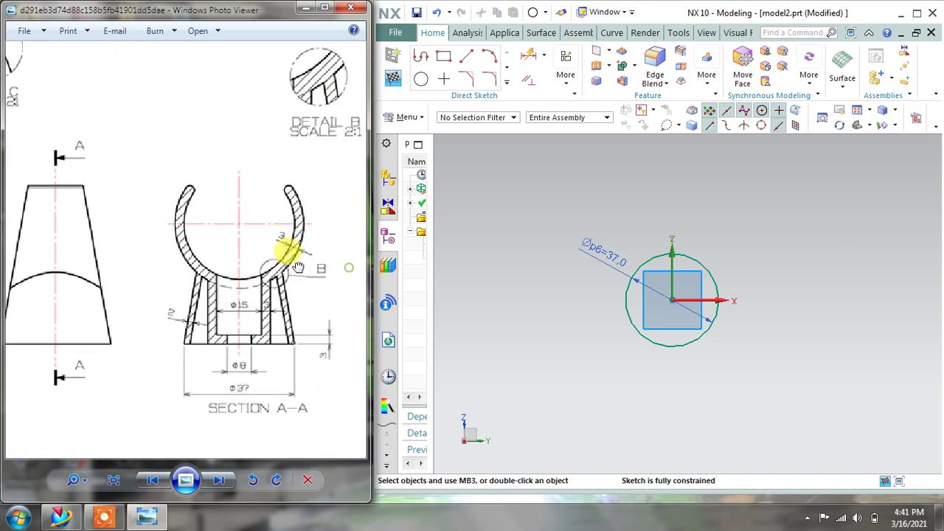
{"action": "scroll", "coordinate": [289, 250], "scroll_direction": "up", "scroll_amount": 1}
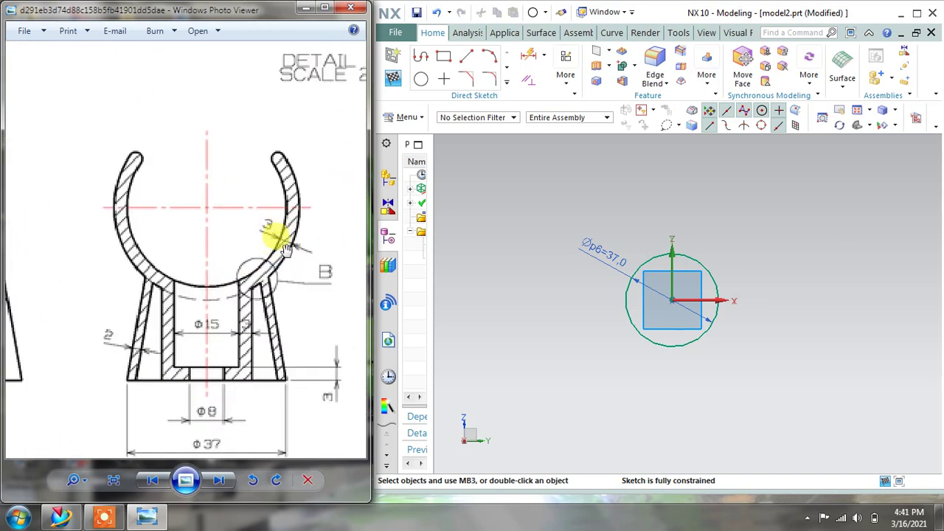
{"action": "left_click_drag", "start_coordinate": [194, 258], "coordinate": [223, 269]}
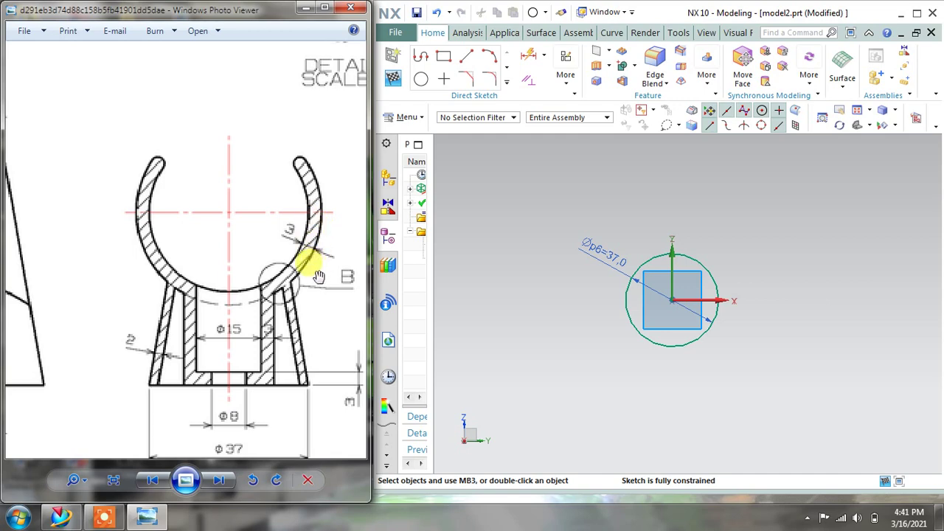
{"action": "left_click_drag", "start_coordinate": [294, 290], "coordinate": [302, 273]}
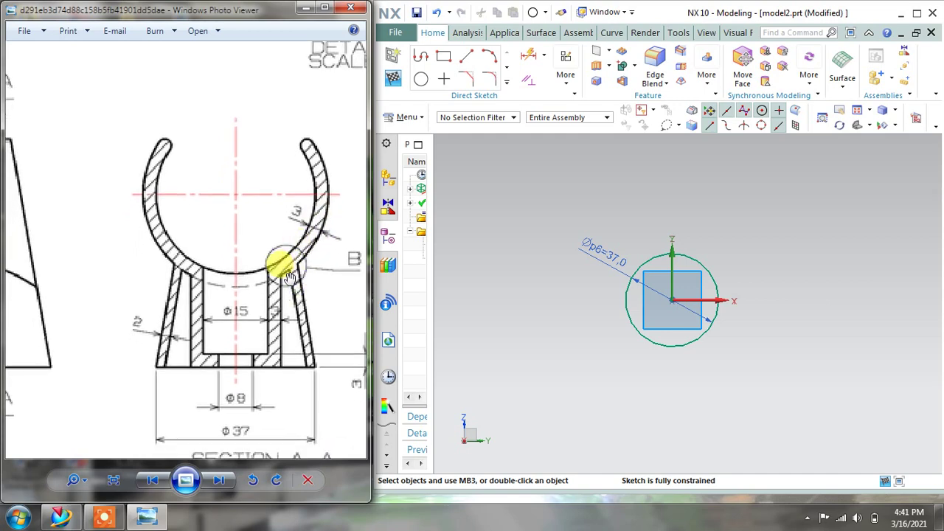
{"action": "scroll", "coordinate": [290, 276], "scroll_direction": "up", "scroll_amount": 1}
{"action": "scroll", "coordinate": [295, 266], "scroll_direction": "up", "scroll_amount": 1}
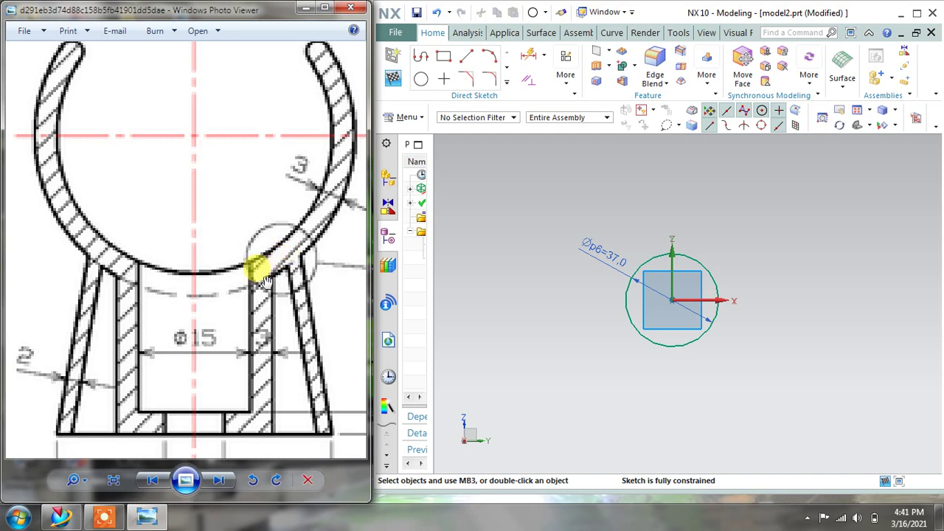
{"action": "scroll", "coordinate": [293, 265], "scroll_direction": "down", "scroll_amount": 4}
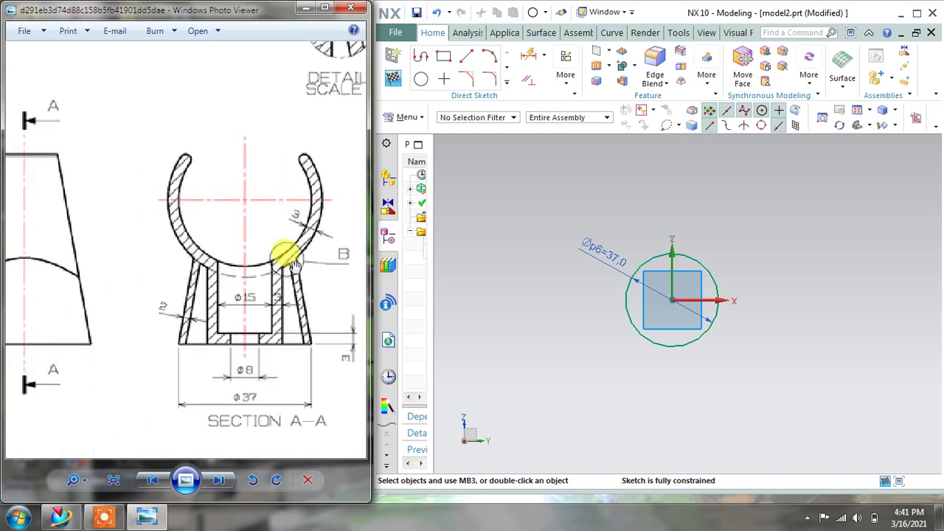
{"action": "scroll", "coordinate": [292, 262], "scroll_direction": "up", "scroll_amount": 1}
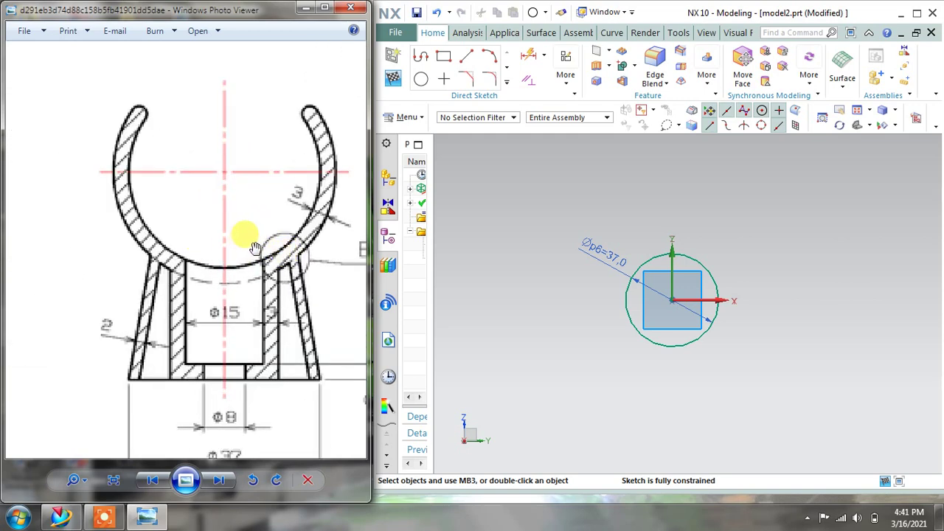
{"action": "scroll", "coordinate": [179, 236], "scroll_direction": "up", "scroll_amount": 2}
{"action": "left_click_drag", "start_coordinate": [120, 257], "coordinate": [259, 262]}
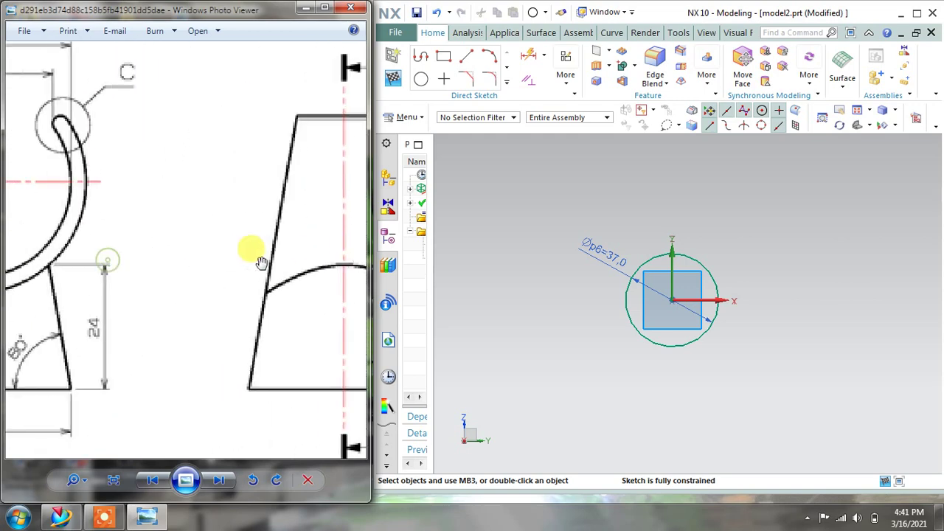
{"action": "scroll", "coordinate": [143, 249], "scroll_direction": "down", "scroll_amount": 2}
{"action": "mouse_move", "coordinate": [143, 251]}
{"action": "left_mouse_down"}
{"action": "mouse_move", "coordinate": [331, 246]}
{"action": "mouse_move", "coordinate": [284, 243]}
{"action": "left_mouse_up"}
{"action": "scroll", "coordinate": [306, 214], "scroll_direction": "down", "scroll_amount": 1}
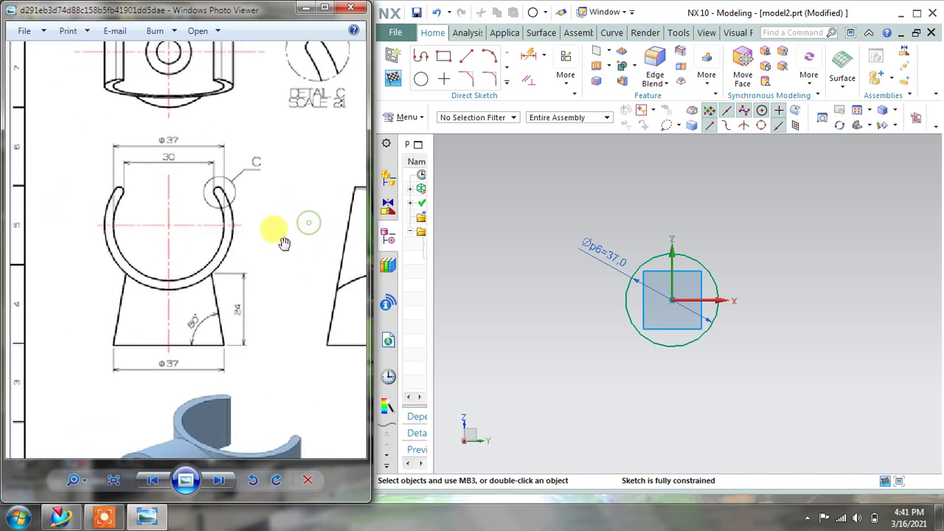
Draw a second, larger circle around the 37 mm circle, centred on the sketch origin
{"action": "left_click", "coordinate": [421, 79]}
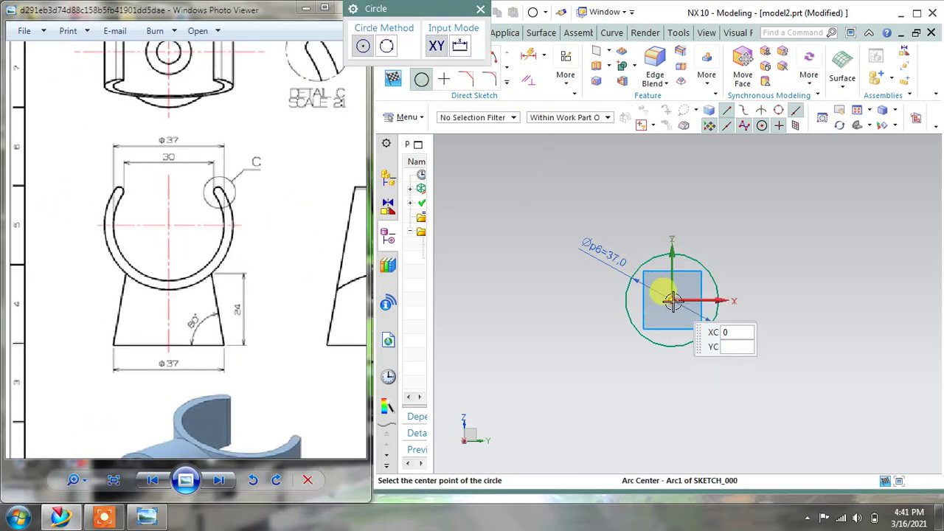
{"action": "left_click", "coordinate": [672, 300]}
{"action": "left_click", "coordinate": [707, 239]}
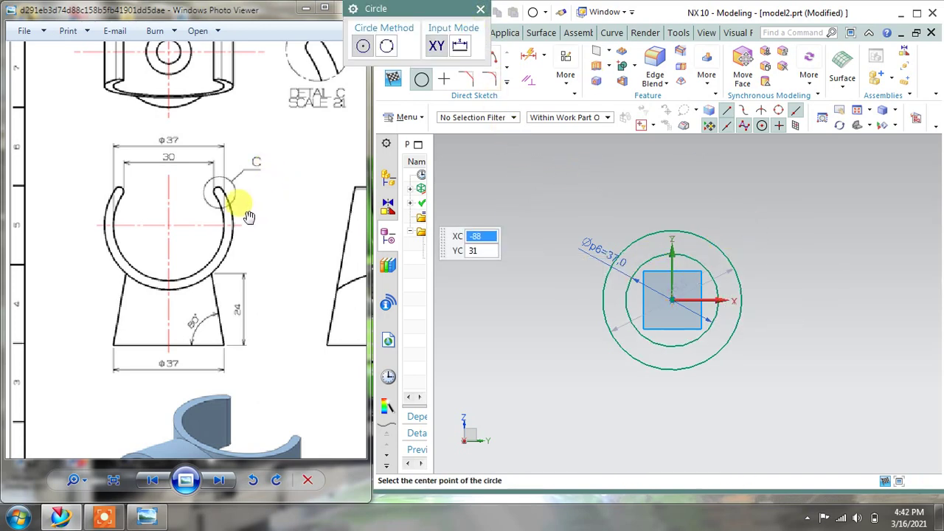
Following the drawing's rounded ring tip, draw a 3 mm diameter circle between the two concentric circles, about 16 mm from each sketch axis
{"action": "left_click_drag", "start_coordinate": [221, 215], "coordinate": [102, 206]}
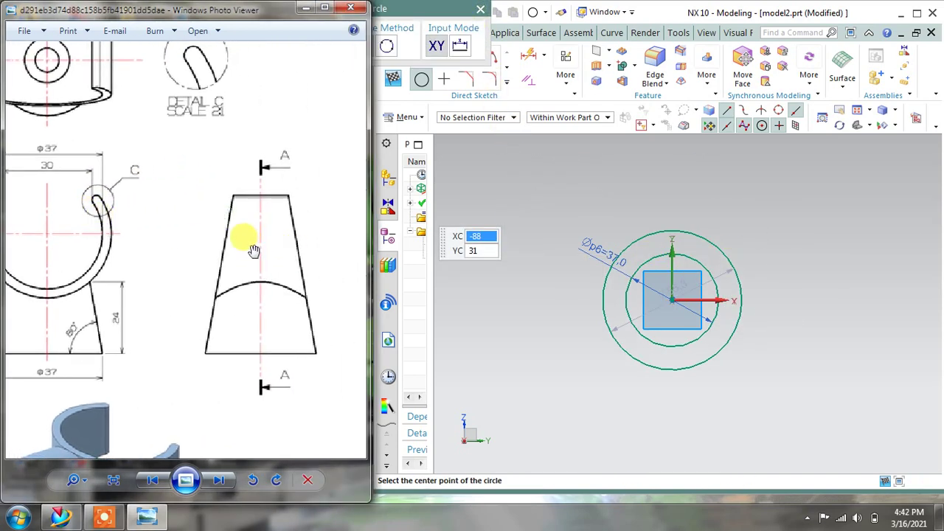
{"action": "left_click_drag", "start_coordinate": [250, 247], "coordinate": [116, 244]}
{"action": "mouse_move", "coordinate": [372, 264]}
{"action": "left_mouse_down"}
{"action": "mouse_move", "coordinate": [318, 243]}
{"action": "mouse_move", "coordinate": [283, 262]}
{"action": "left_mouse_up"}
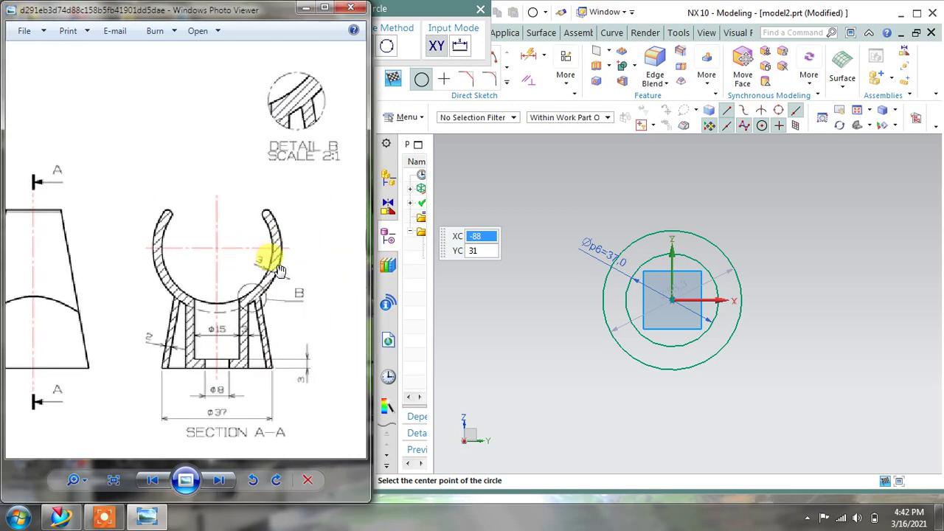
{"action": "left_click_drag", "start_coordinate": [131, 179], "coordinate": [341, 181]}
{"action": "scroll", "coordinate": [74, 200], "scroll_direction": "up", "scroll_amount": 2}
{"action": "scroll", "coordinate": [88, 225], "scroll_direction": "up", "scroll_amount": 3}
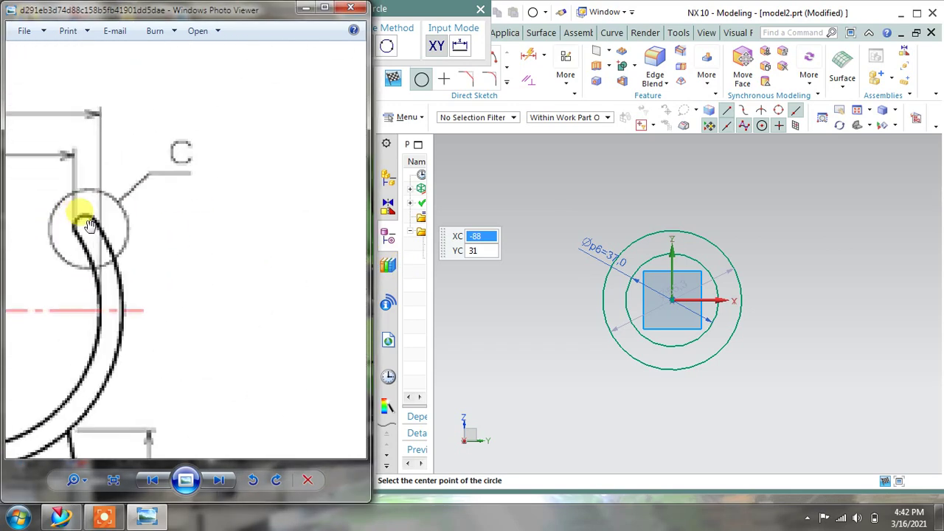
{"action": "left_click", "coordinate": [481, 11]}
{"action": "left_click", "coordinate": [421, 79]}
{"action": "scroll", "coordinate": [695, 249], "scroll_direction": "up", "scroll_amount": 4}
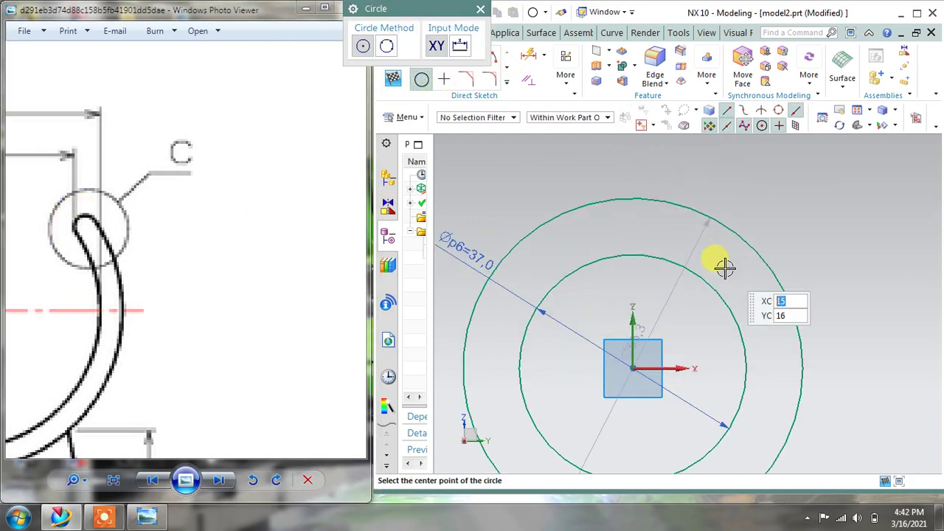
{"action": "left_click", "coordinate": [728, 269]}
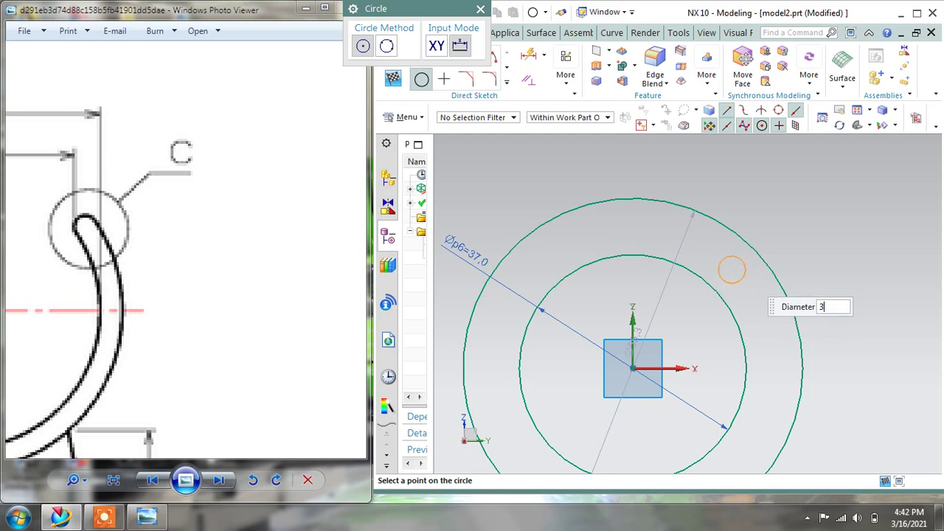
{"action": "type", "text": "3"}
{"action": "key", "text": "Return"}
{"action": "left_click", "coordinate": [481, 9]}
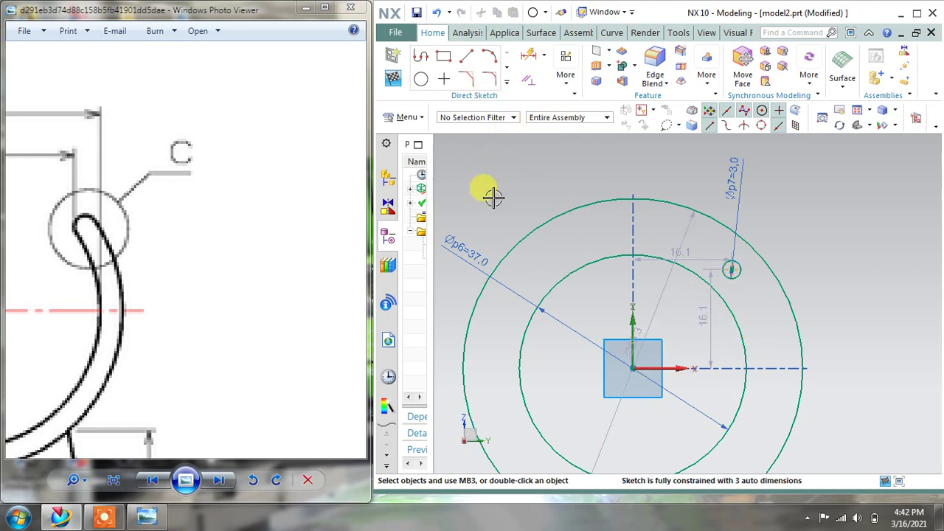
Constrain the 3 mm circle tangent to the inner 37 mm circle and the outer circle tangent to the 3 mm circle
{"action": "left_click", "coordinate": [528, 80]}
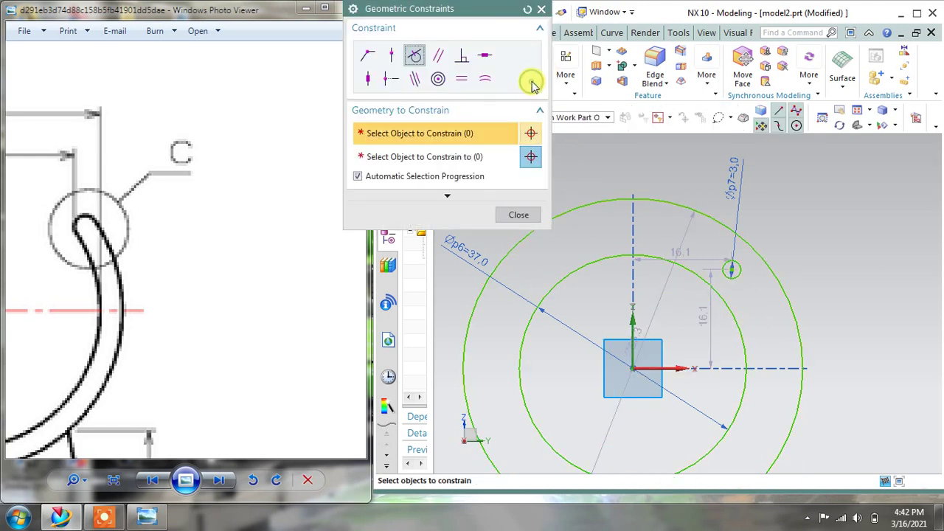
{"action": "left_click", "coordinate": [415, 57]}
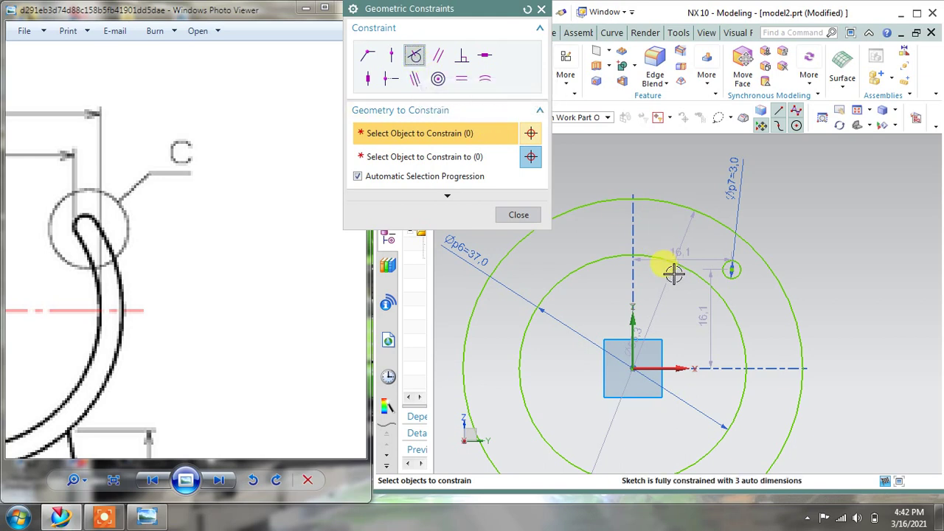
{"action": "scroll", "coordinate": [725, 273], "scroll_direction": "up", "scroll_amount": 3}
{"action": "left_click", "coordinate": [725, 275]}
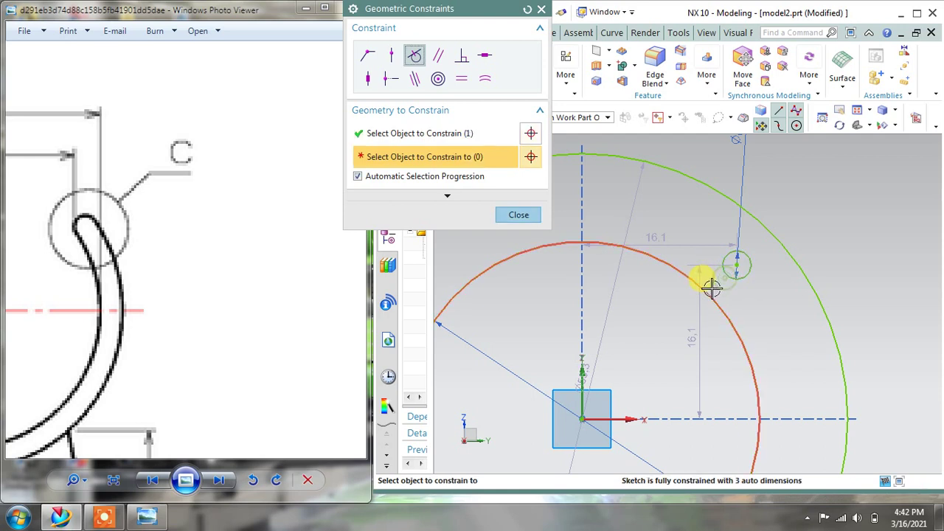
{"action": "left_click", "coordinate": [702, 276]}
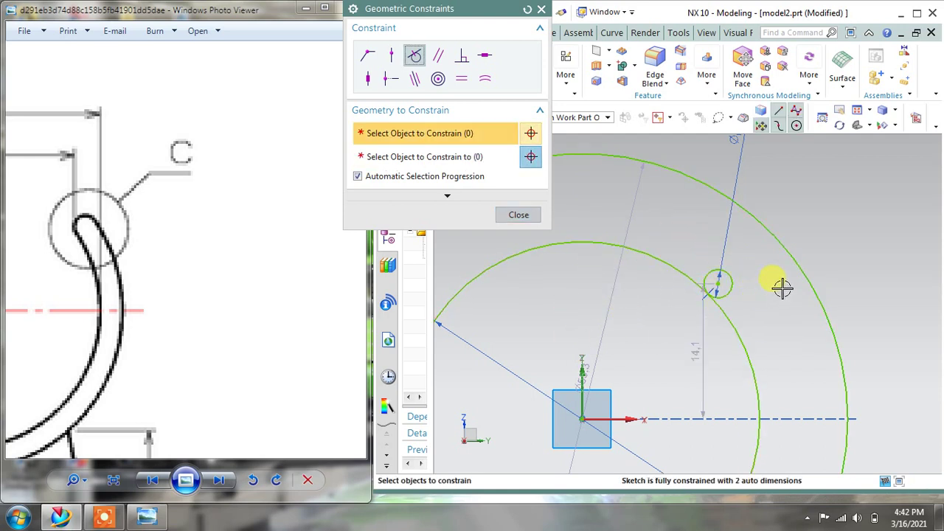
{"action": "left_click", "coordinate": [789, 260]}
{"action": "left_click", "coordinate": [735, 278]}
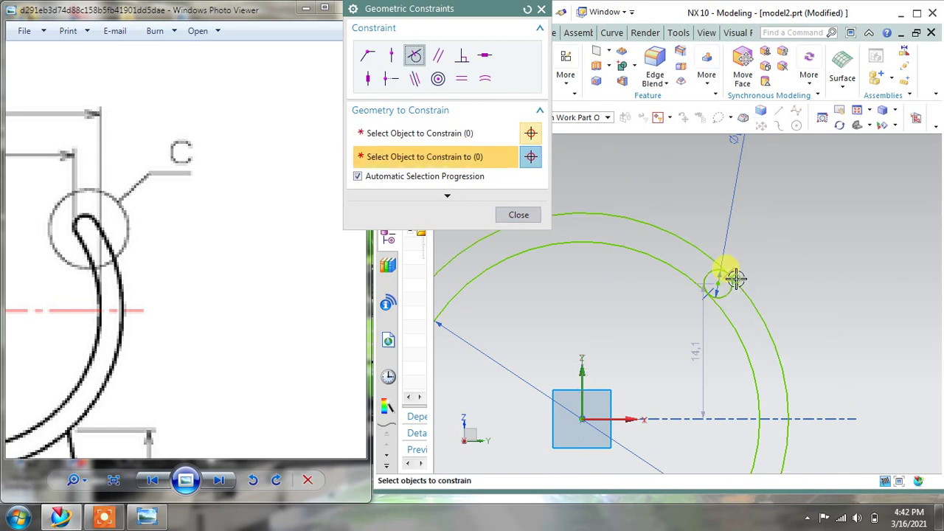
{"action": "scroll", "coordinate": [695, 273], "scroll_direction": "down", "scroll_amount": 3}
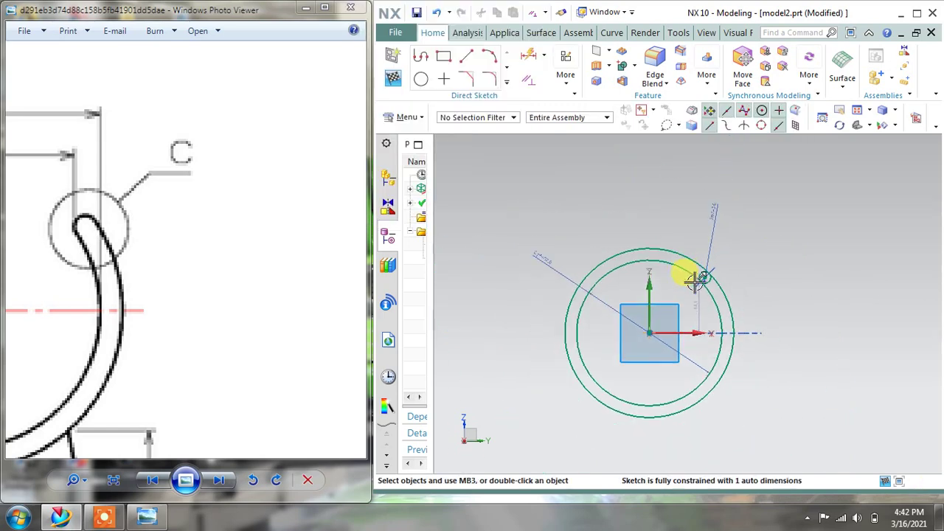
Examine the drawing's section and front views for the width of the ring's opening
{"action": "scroll", "coordinate": [662, 339], "scroll_direction": "up", "scroll_amount": 2}
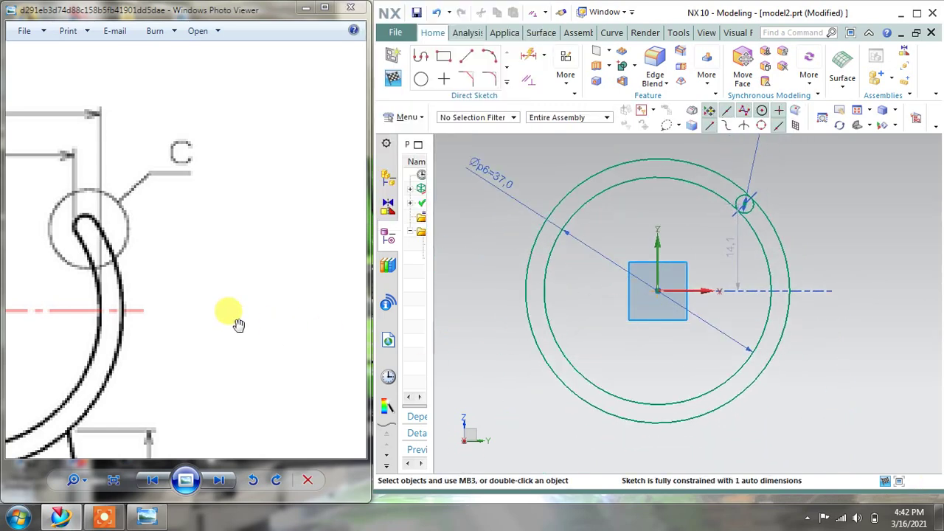
{"action": "scroll", "coordinate": [317, 274], "scroll_direction": "down", "scroll_amount": 3}
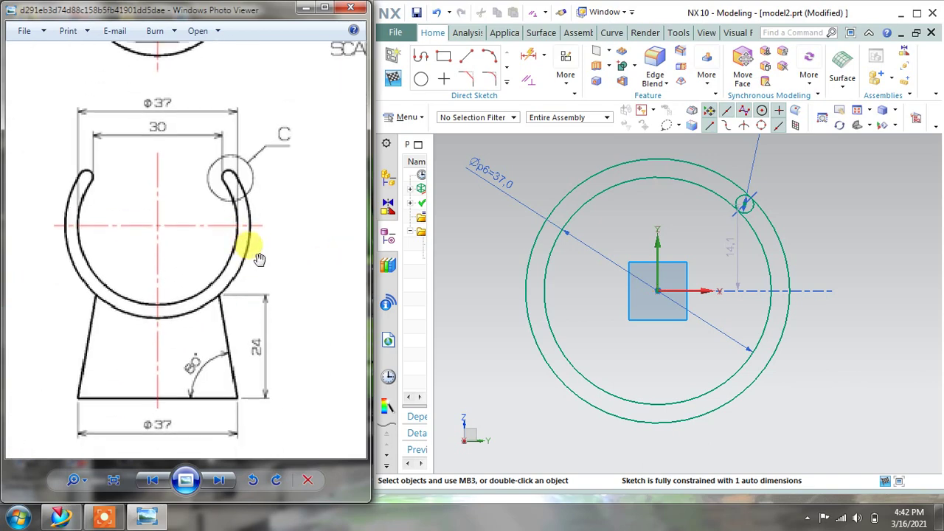
{"action": "scroll", "coordinate": [310, 244], "scroll_direction": "down", "scroll_amount": 1}
{"action": "mouse_move", "coordinate": [309, 245]}
{"action": "left_mouse_down"}
{"action": "mouse_move", "coordinate": [309, 261]}
{"action": "mouse_move", "coordinate": [177, 270]}
{"action": "left_mouse_up"}
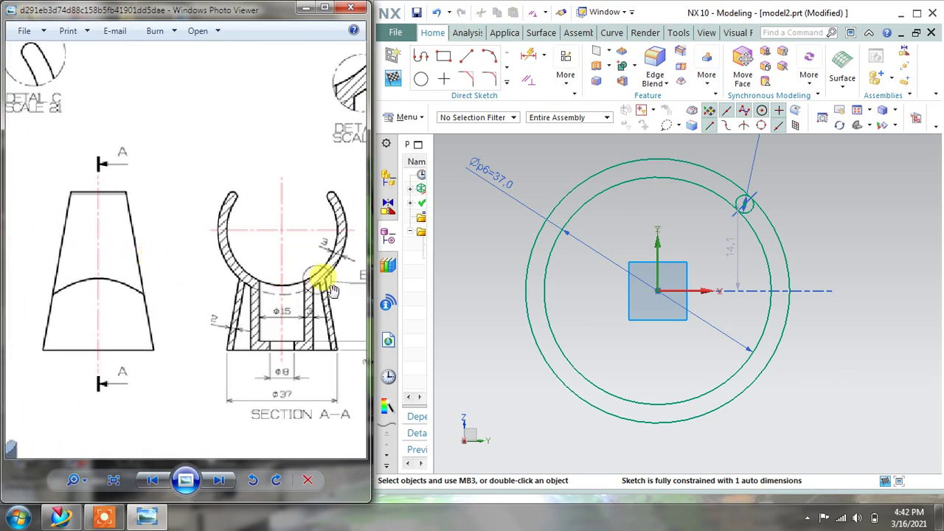
{"action": "scroll", "coordinate": [312, 270], "scroll_direction": "up", "scroll_amount": 1}
{"action": "scroll", "coordinate": [305, 274], "scroll_direction": "down", "scroll_amount": 3}
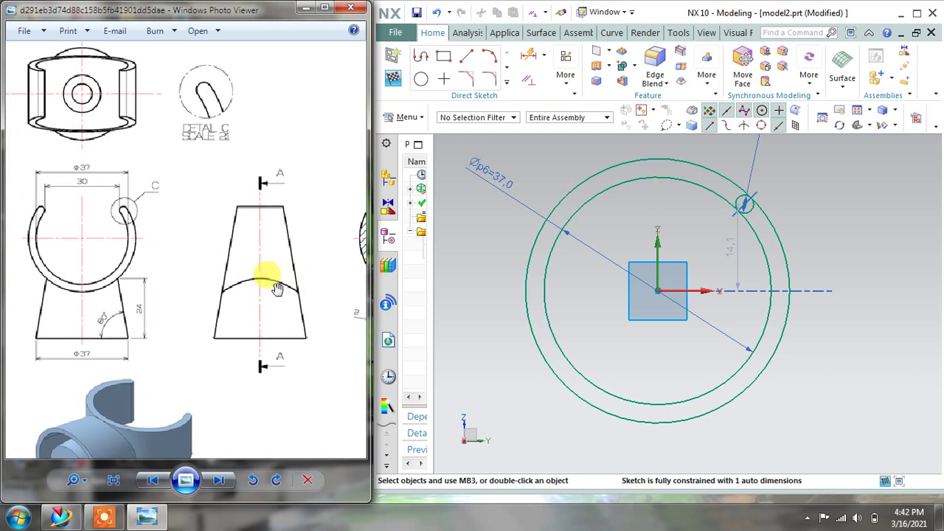
{"action": "mouse_move", "coordinate": [270, 266]}
{"action": "left_mouse_down"}
{"action": "mouse_move", "coordinate": [231, 301]}
{"action": "mouse_move", "coordinate": [271, 280]}
{"action": "left_mouse_up"}
{"action": "scroll", "coordinate": [140, 218], "scroll_direction": "up", "scroll_amount": 2}
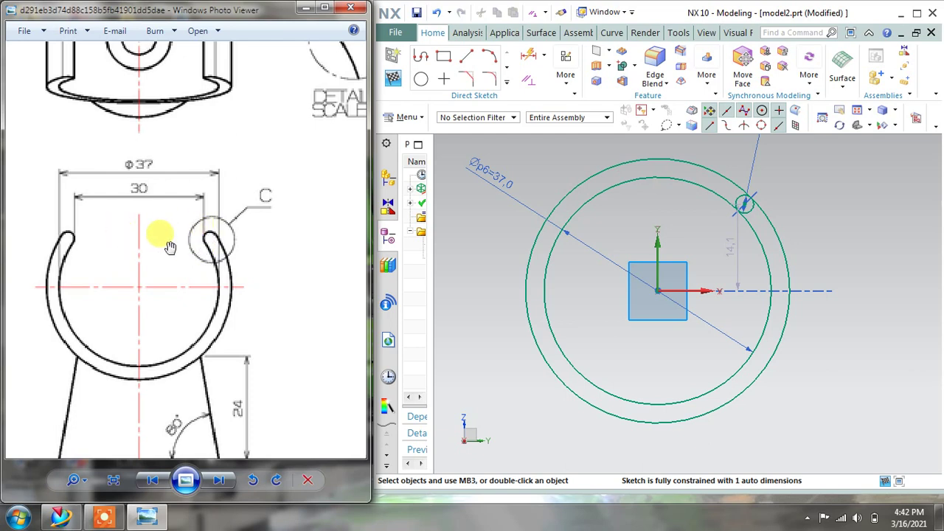
Add a 15 mm horizontal dimension from the sketch origin to the near edge of the 3 mm circle
{"action": "left_click", "coordinate": [542, 58]}
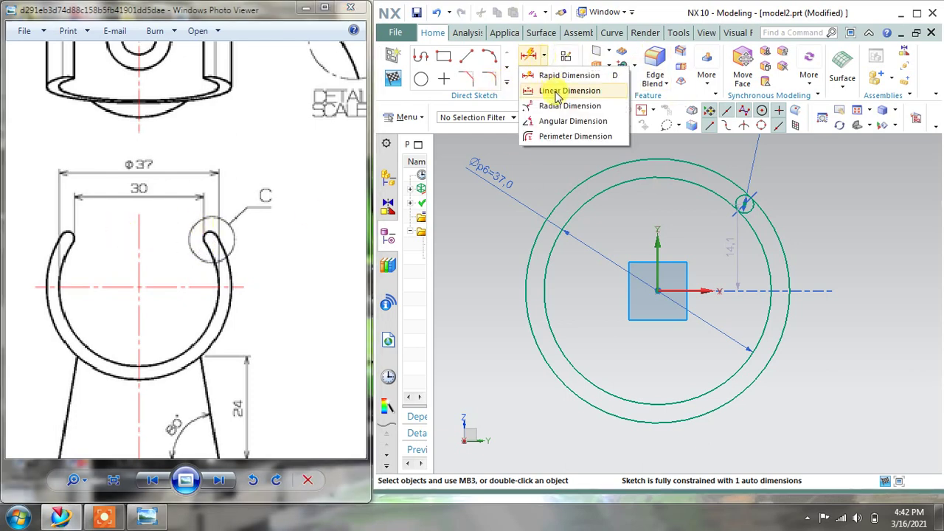
{"action": "left_click", "coordinate": [549, 91]}
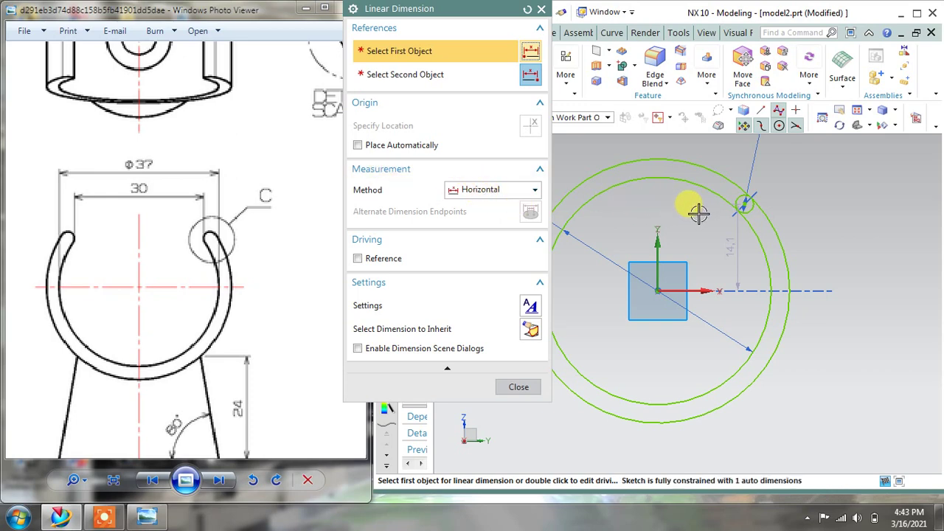
{"action": "scroll", "coordinate": [730, 195], "scroll_direction": "up", "scroll_amount": 5}
{"action": "scroll", "coordinate": [734, 198], "scroll_direction": "up", "scroll_amount": 2}
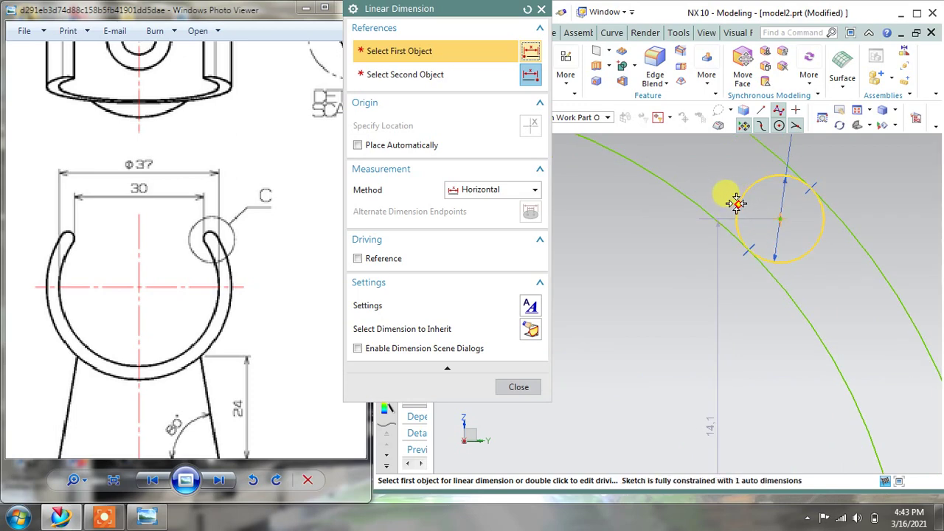
{"action": "left_click", "coordinate": [737, 203]}
{"action": "scroll", "coordinate": [737, 198], "scroll_direction": "down", "scroll_amount": 5}
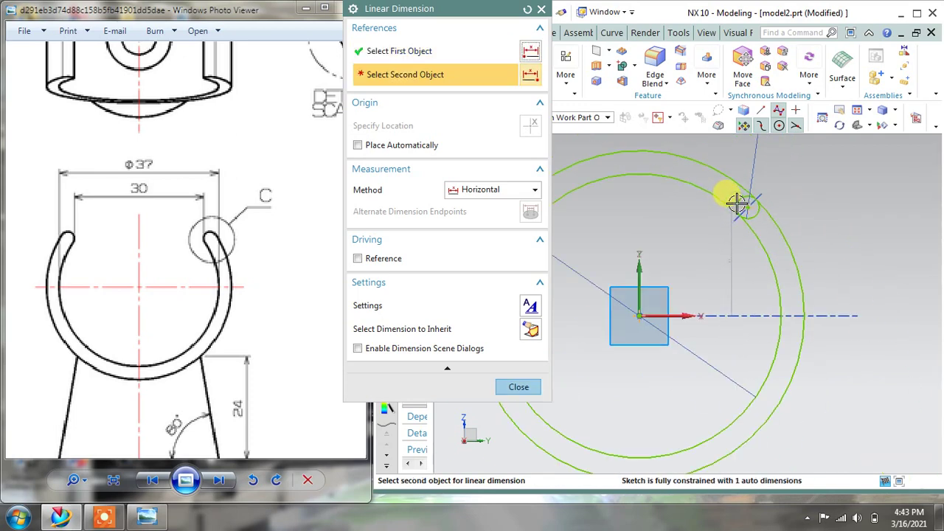
{"action": "left_click", "coordinate": [639, 313]}
{"action": "left_click", "coordinate": [669, 218]}
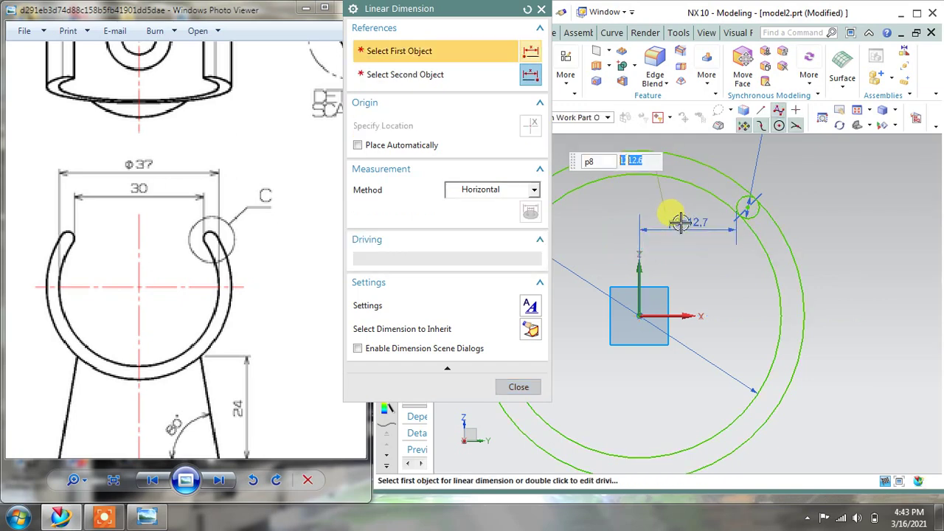
{"action": "type", "text": "15"}
{"action": "key", "text": "Return"}
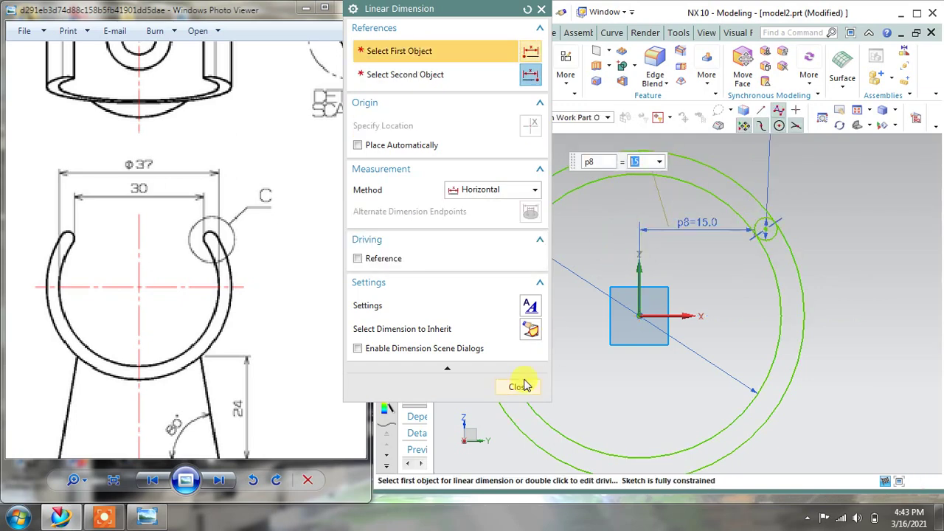
{"action": "left_click", "coordinate": [518, 386]}
{"action": "scroll", "coordinate": [661, 265], "scroll_direction": "down", "scroll_amount": 2}
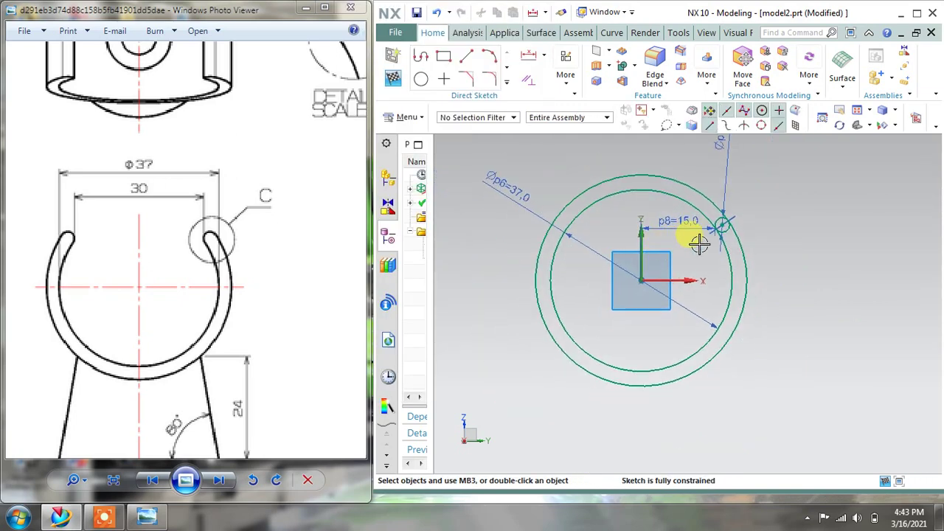
Examine the drawing's front view and section A-A for the conical base, and orient the view to the sketch
{"action": "scroll", "coordinate": [699, 244], "scroll_direction": "up", "scroll_amount": 2}
{"action": "scroll", "coordinate": [166, 277], "scroll_direction": "down", "scroll_amount": 3}
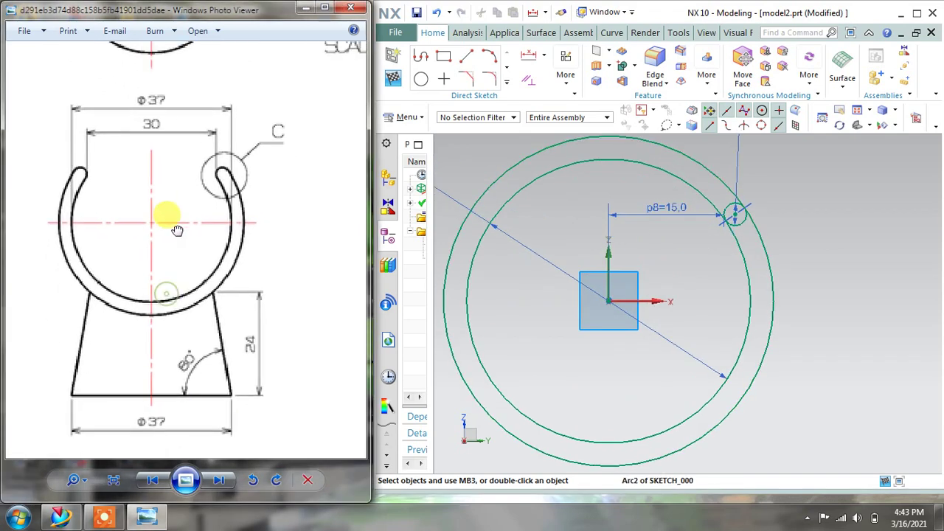
{"action": "left_click_drag", "start_coordinate": [186, 250], "coordinate": [88, 248]}
{"action": "left_click_drag", "start_coordinate": [244, 246], "coordinate": [95, 232]}
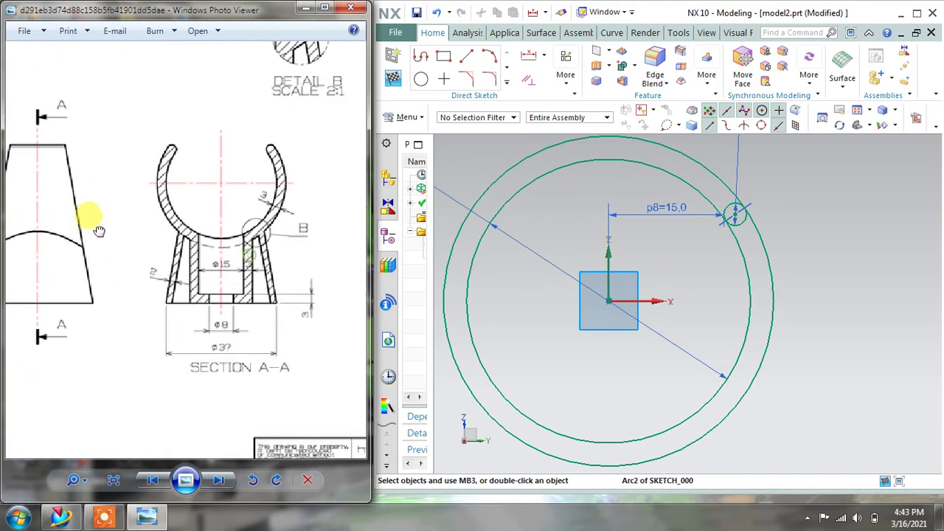
{"action": "left_click_drag", "start_coordinate": [281, 249], "coordinate": [219, 226]}
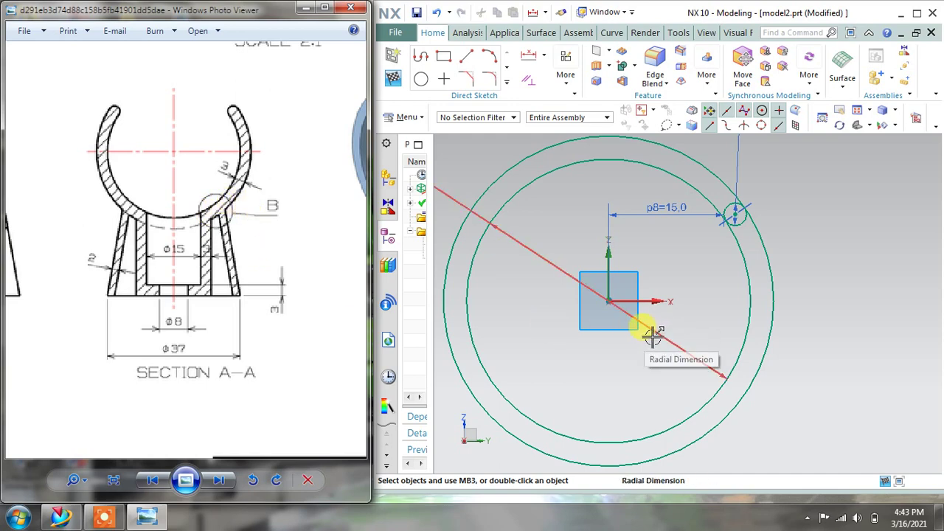
{"action": "middle_click_drag", "start_coordinate": [642, 331], "coordinate": [684, 310], "text": "shift"}
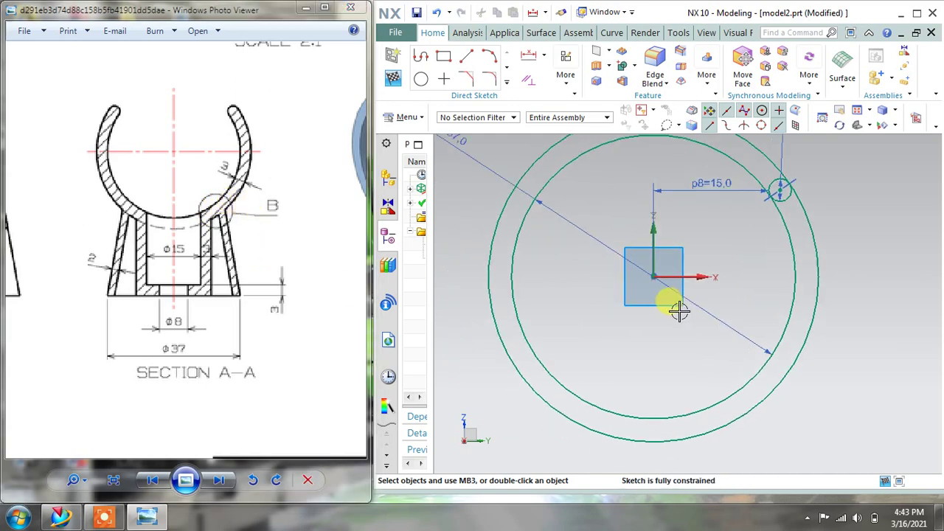
{"action": "right_click", "coordinate": [719, 263]}
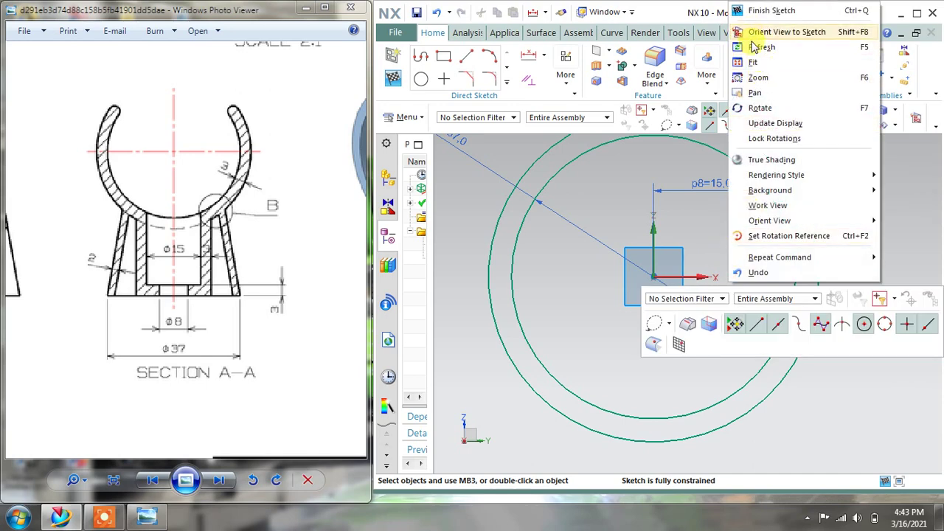
{"action": "left_click", "coordinate": [701, 30]}
{"action": "scroll", "coordinate": [669, 222], "scroll_direction": "down", "scroll_amount": 4}
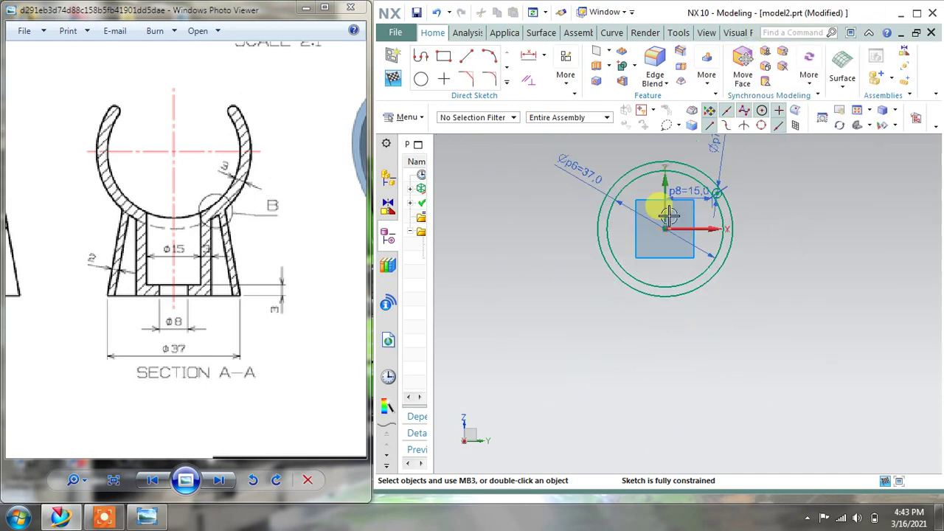
Draw a vertical line about 42 mm long straight down from the sketch origin as the base's centreline
{"action": "left_click", "coordinate": [466, 57]}
{"action": "scroll", "coordinate": [712, 280], "scroll_direction": "up", "scroll_amount": 5}
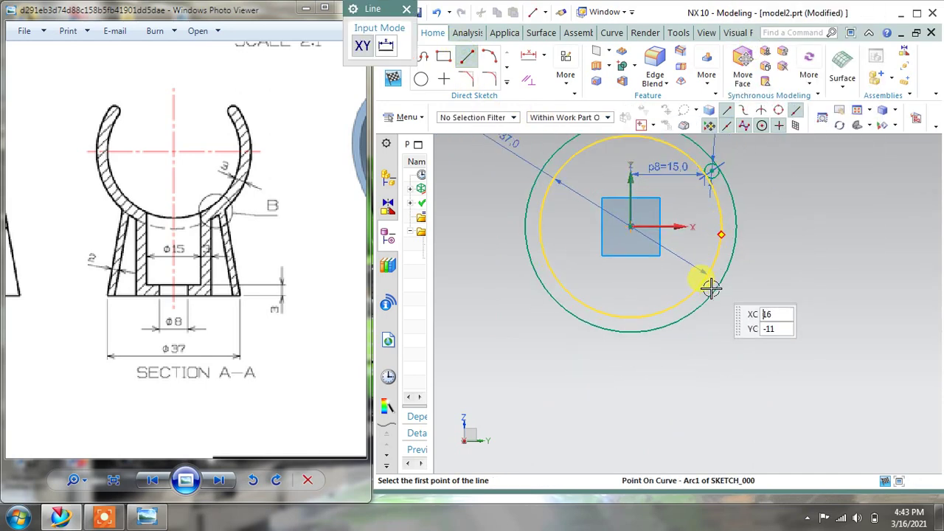
{"action": "scroll", "coordinate": [689, 303], "scroll_direction": "down", "scroll_amount": 3}
{"action": "scroll", "coordinate": [649, 259], "scroll_direction": "up", "scroll_amount": 1}
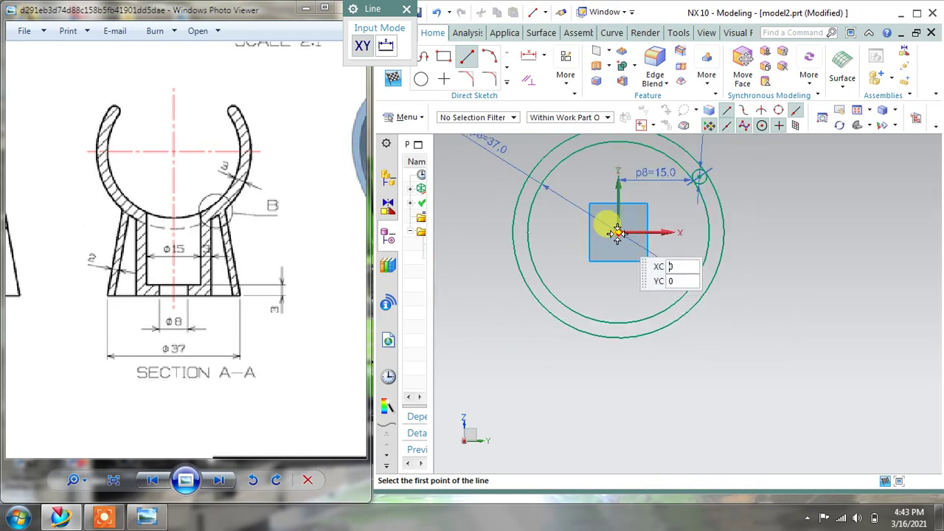
{"action": "left_click", "coordinate": [618, 232]}
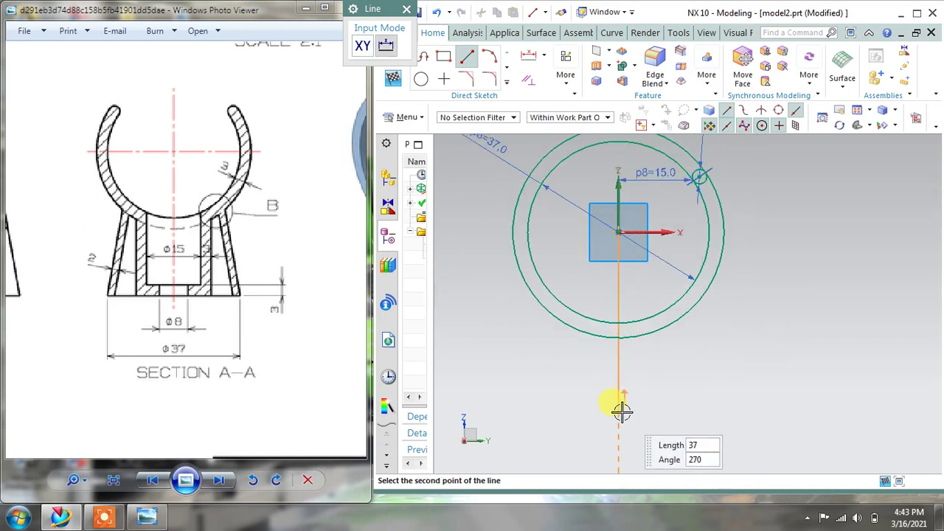
{"action": "left_click", "coordinate": [622, 436]}
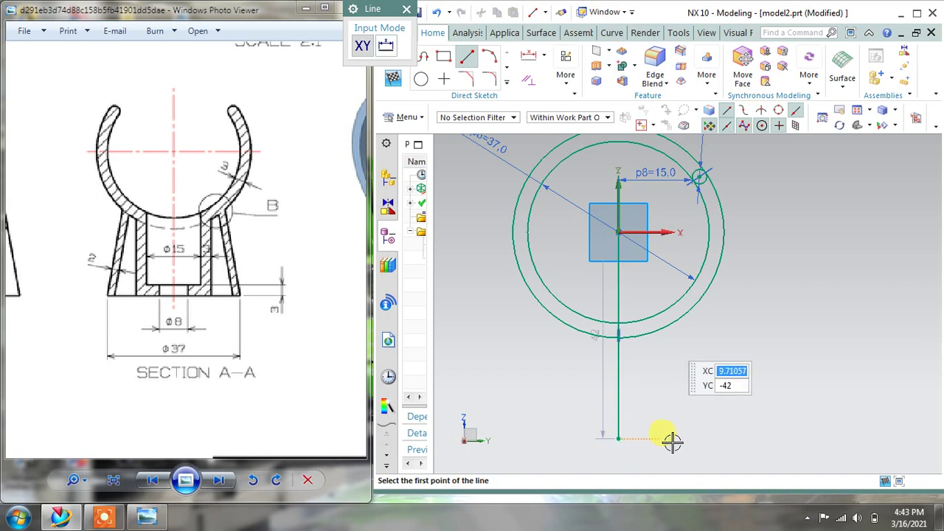
Draw a horizontal base line about 22 mm long from the centreline's lower end and a slanted line about 27.5 mm long up to the outer circle
{"action": "left_click", "coordinate": [422, 56]}
{"action": "left_click", "coordinate": [617, 438]}
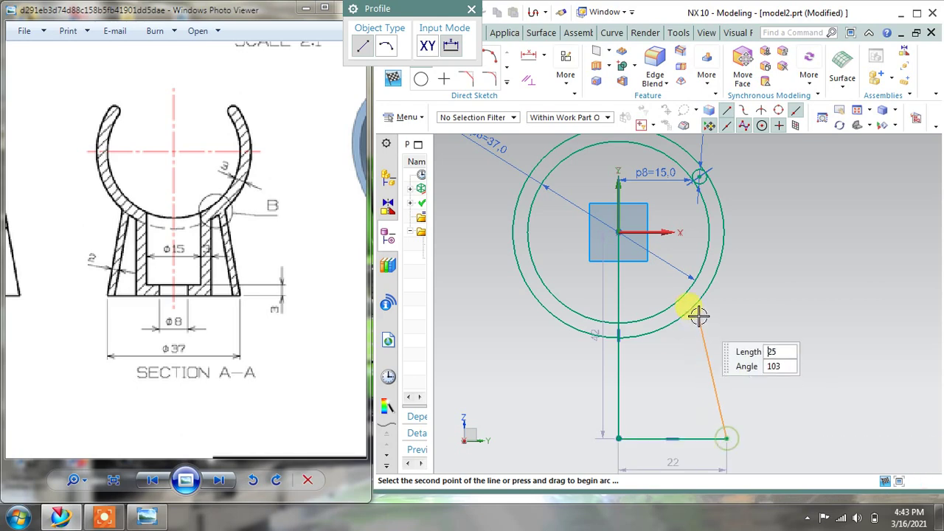
{"action": "scroll", "coordinate": [694, 311], "scroll_direction": "up", "scroll_amount": 3}
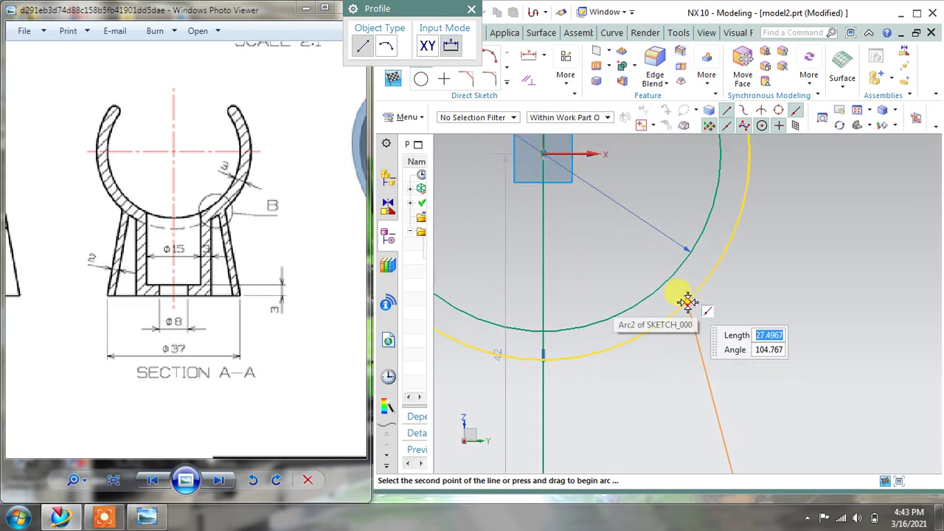
{"action": "left_click", "coordinate": [689, 300]}
{"action": "scroll", "coordinate": [690, 300], "scroll_direction": "down", "scroll_amount": 3}
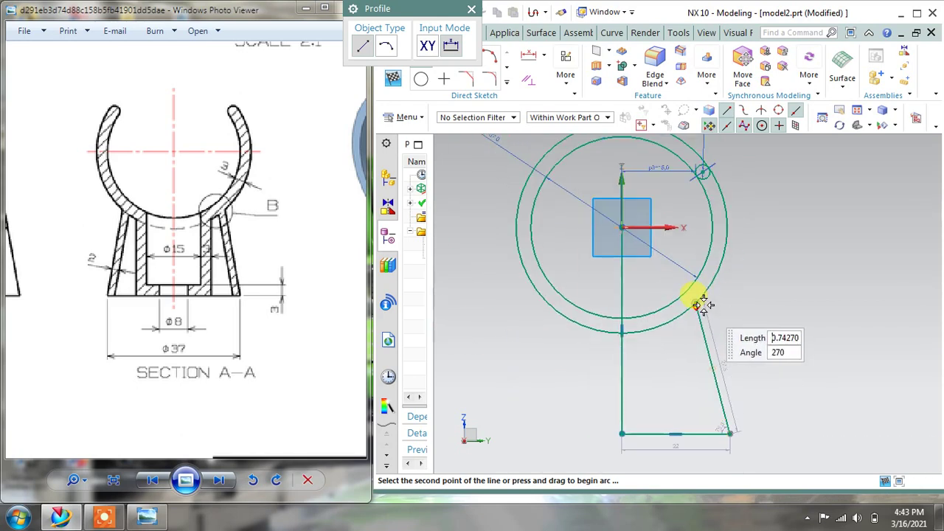
{"action": "left_click", "coordinate": [471, 8]}
{"action": "scroll", "coordinate": [699, 453], "scroll_direction": "down", "scroll_amount": 1}
{"action": "scroll", "coordinate": [699, 453], "scroll_direction": "up", "scroll_amount": 2}
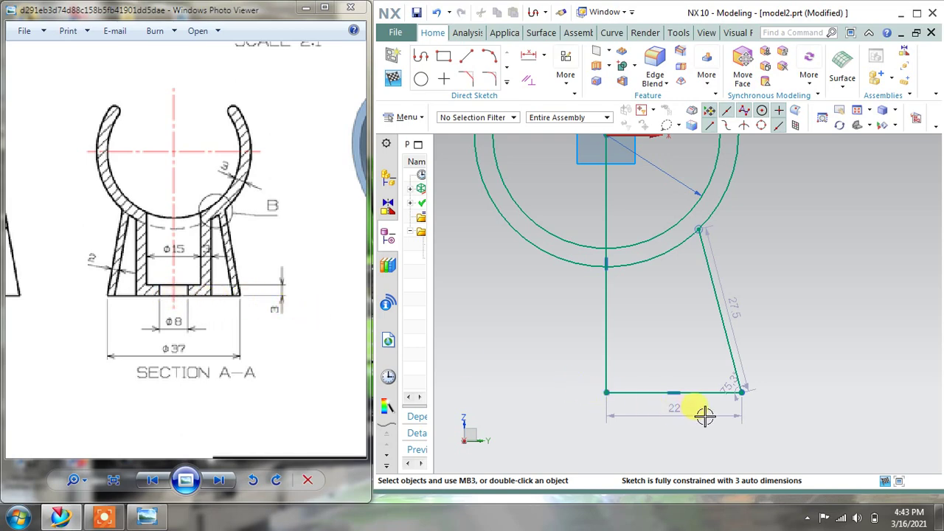
Set the base line's length to 37/2 mm
{"action": "double_click", "coordinate": [664, 406]}
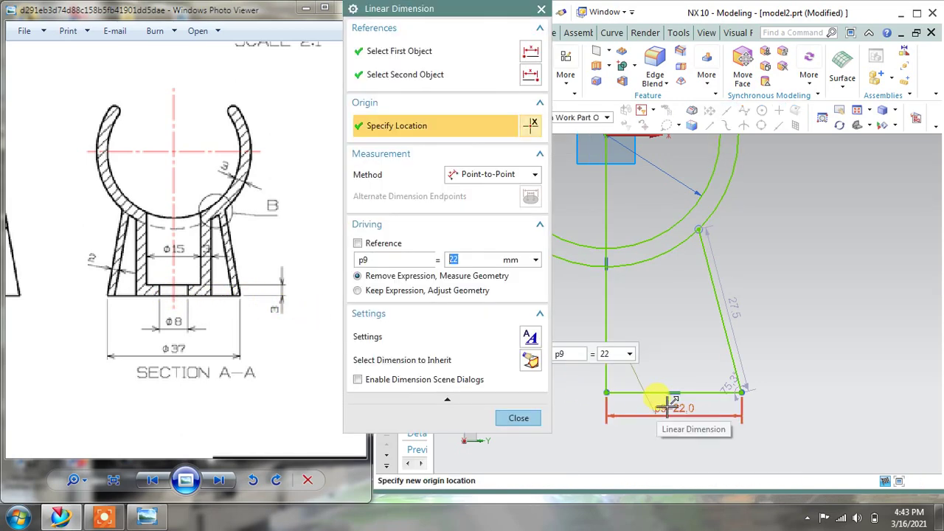
{"action": "key", "text": "Return"}
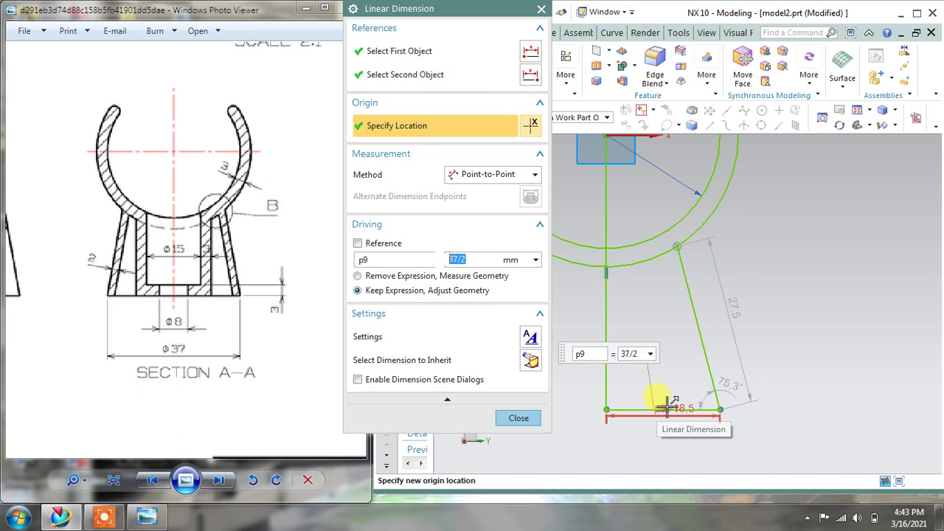
{"action": "left_click", "coordinate": [518, 418]}
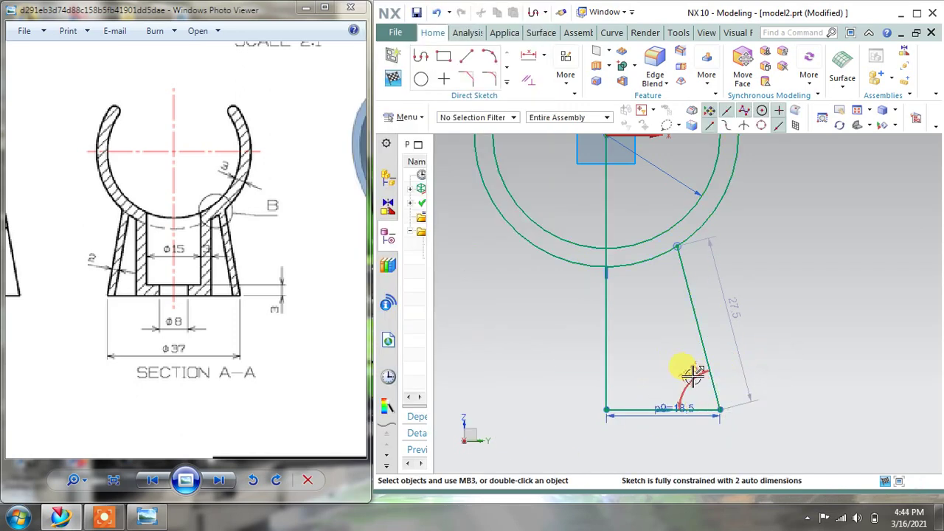
Following the drawing's front view, set the angle between the base line and the slanted side to 80 degrees
{"action": "mouse_move", "coordinate": [144, 310]}
{"action": "left_mouse_down"}
{"action": "mouse_move", "coordinate": [228, 313]}
{"action": "mouse_move", "coordinate": [273, 302]}
{"action": "mouse_move", "coordinate": [369, 317]}
{"action": "mouse_move", "coordinate": [288, 325]}
{"action": "mouse_move", "coordinate": [238, 315]}
{"action": "left_mouse_up"}
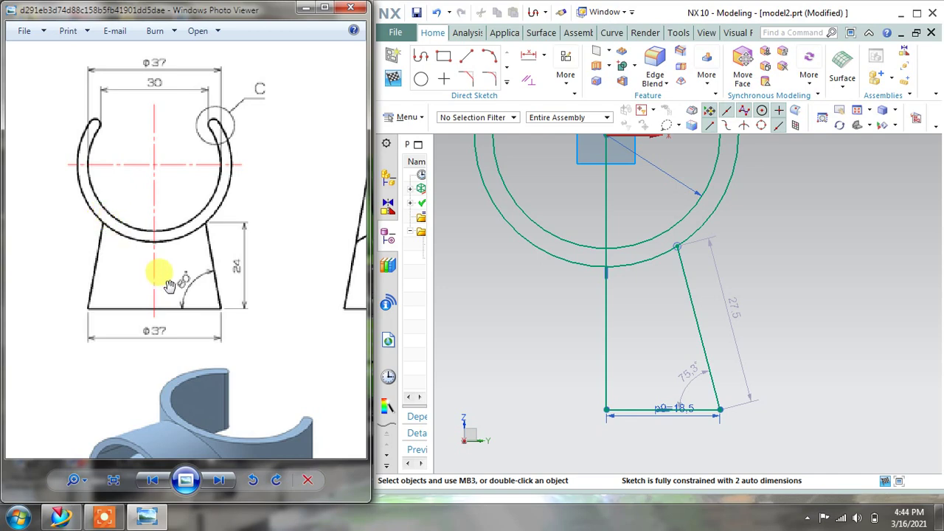
{"action": "double_click", "coordinate": [685, 371]}
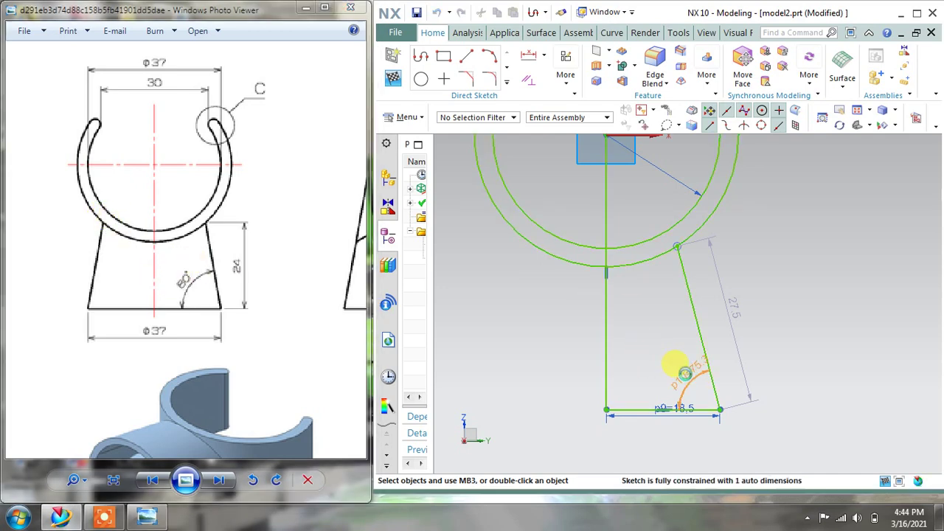
{"action": "type", "text": "80"}
{"action": "key", "text": "Return"}
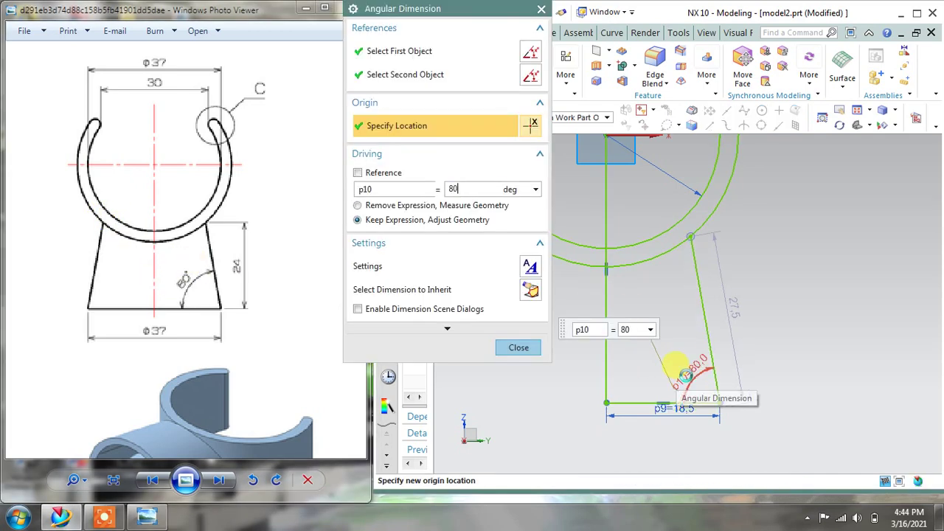
{"action": "left_click", "coordinate": [520, 347]}
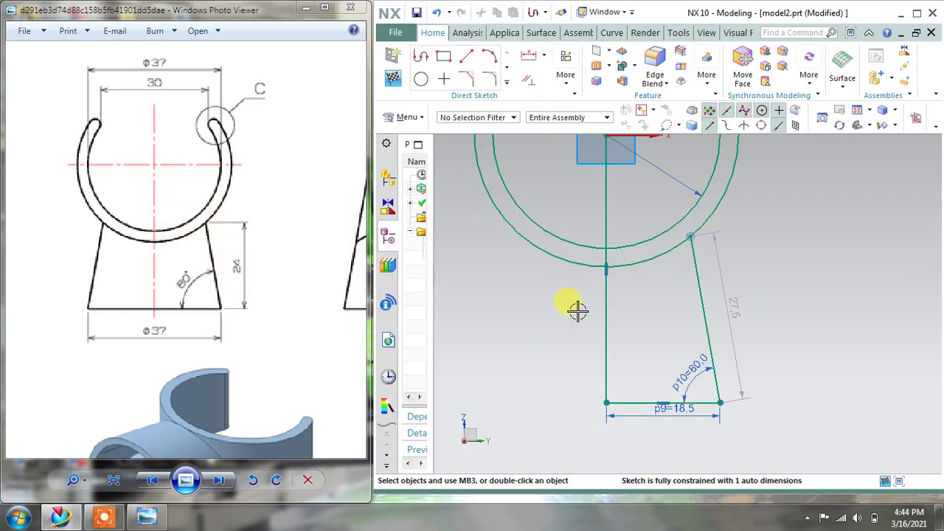
Add a 24 mm vertical dimension between the upper and lower endpoints of the slanted line
{"action": "left_click", "coordinate": [545, 59]}
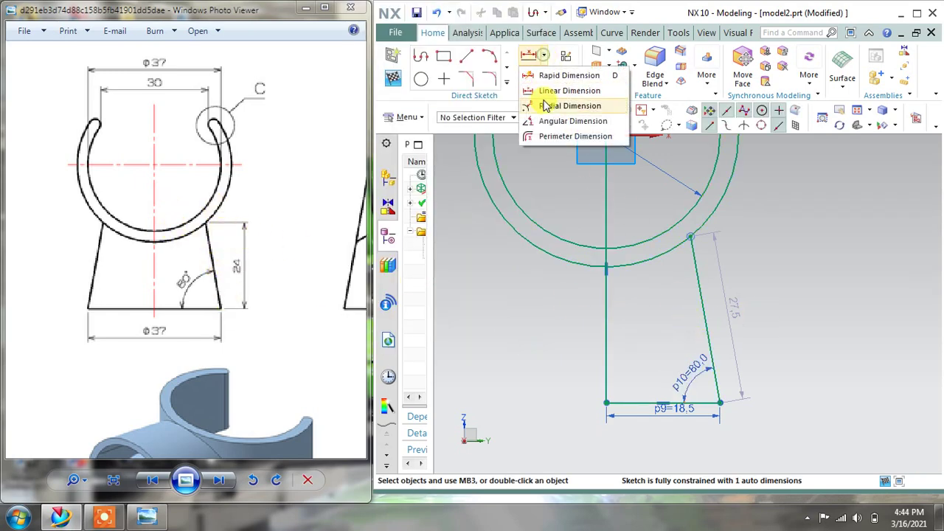
{"action": "left_click", "coordinate": [547, 104]}
{"action": "left_click", "coordinate": [493, 190]}
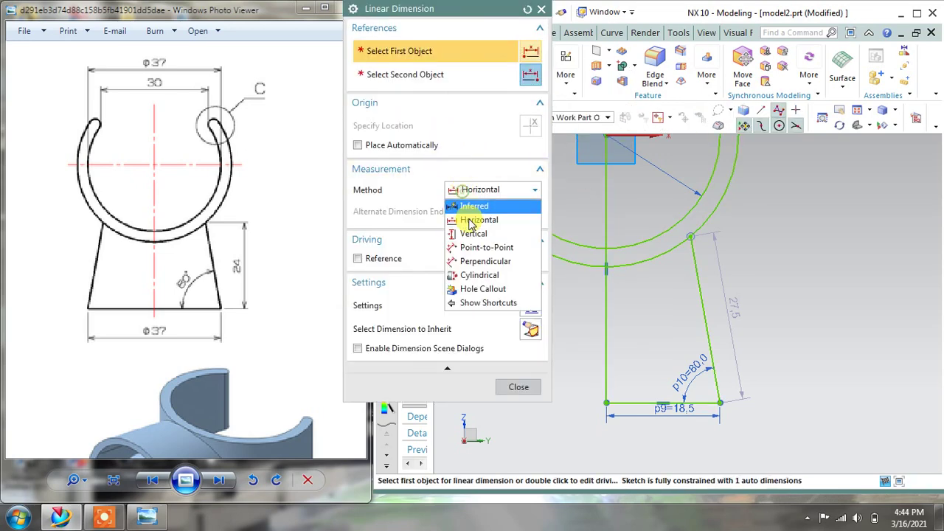
{"action": "left_click", "coordinate": [483, 229]}
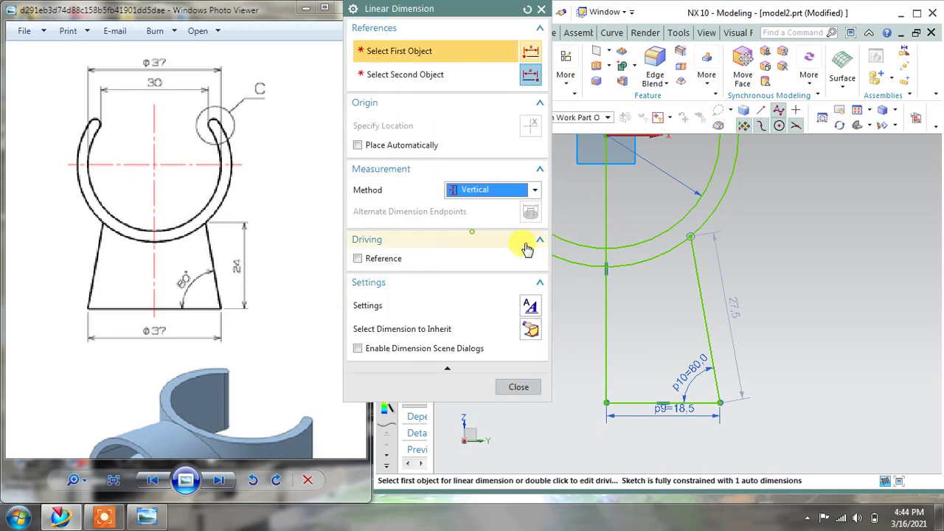
{"action": "left_click", "coordinate": [691, 237]}
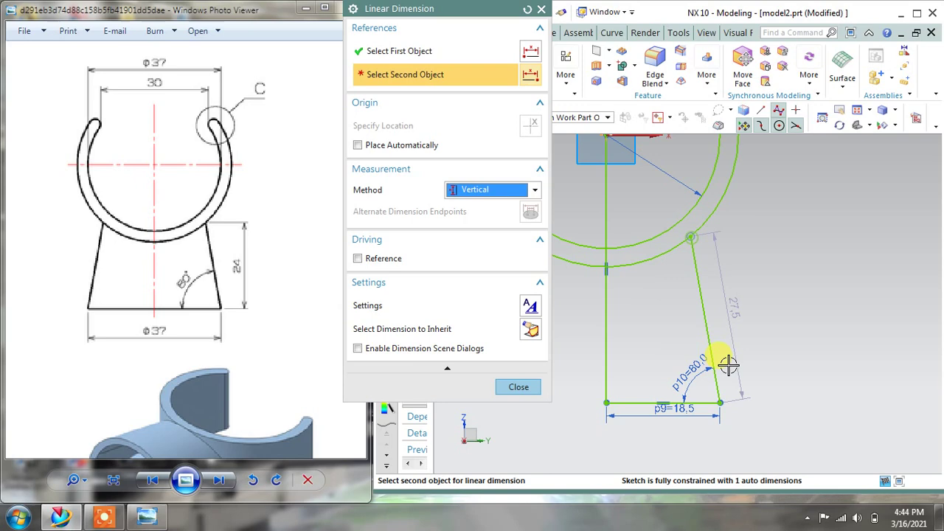
{"action": "left_click", "coordinate": [719, 404]}
{"action": "left_click", "coordinate": [851, 322]}
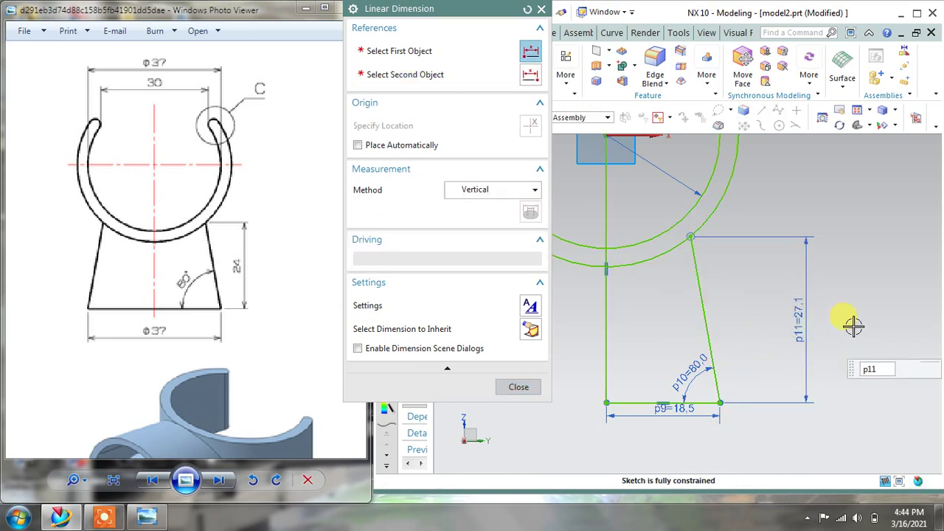
{"action": "type", "text": "24"}
{"action": "key", "text": "Return"}
{"action": "left_click", "coordinate": [522, 387]}
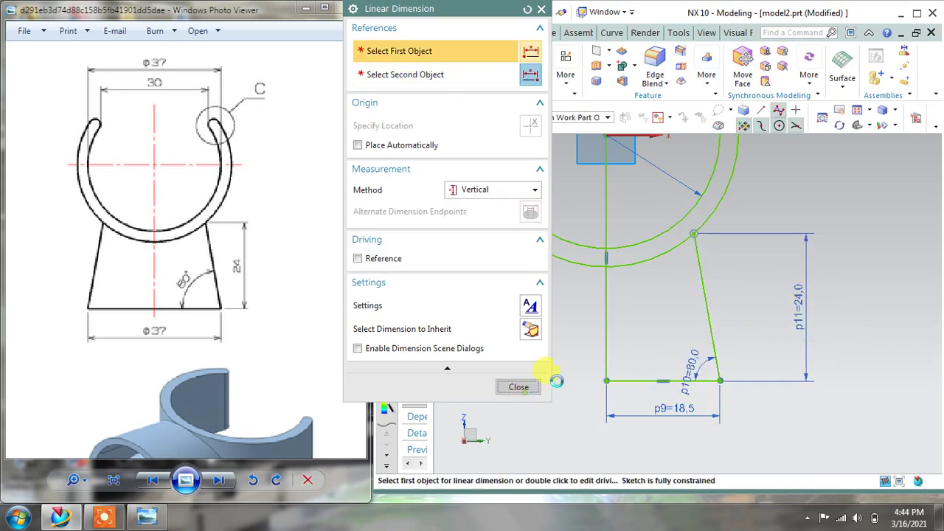
Examine the drawing's section A-A for the base's stepped inner bore, tube wall and floor thickness
{"action": "scroll", "coordinate": [733, 332], "scroll_direction": "up", "scroll_amount": 3}
{"action": "scroll", "coordinate": [706, 312], "scroll_direction": "up", "scroll_amount": 1}
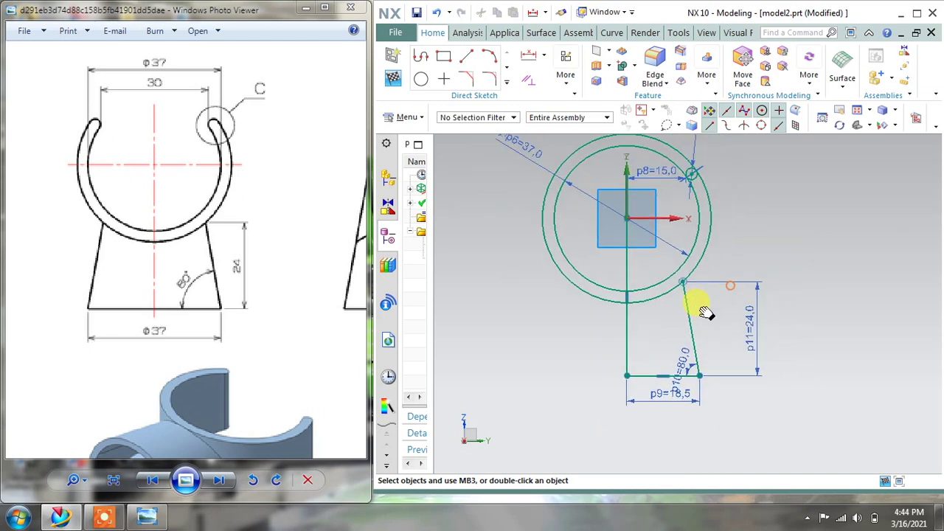
{"action": "scroll", "coordinate": [684, 295], "scroll_direction": "down", "scroll_amount": 2}
{"action": "scroll", "coordinate": [158, 290], "scroll_direction": "down", "scroll_amount": 2}
{"action": "scroll", "coordinate": [218, 313], "scroll_direction": "up", "scroll_amount": 2}
{"action": "left_click_drag", "start_coordinate": [219, 313], "coordinate": [97, 313]}
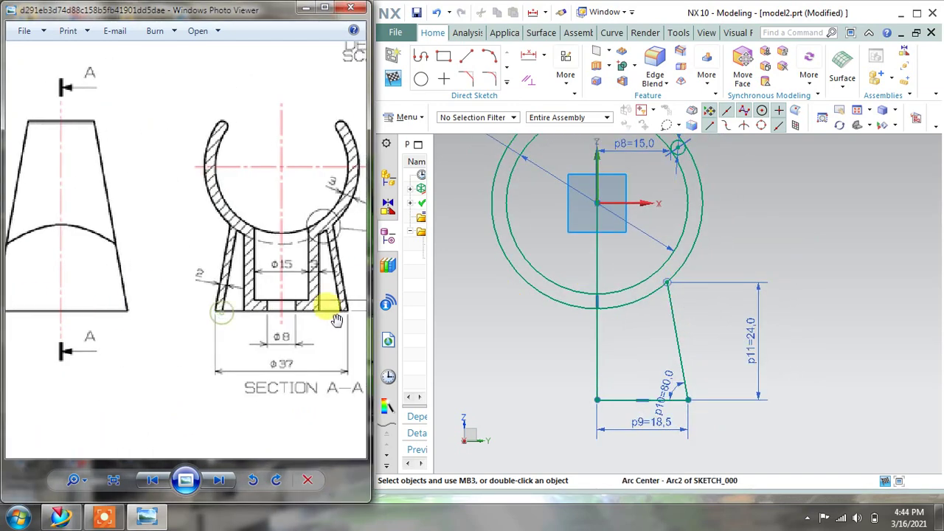
{"action": "left_click_drag", "start_coordinate": [331, 301], "coordinate": [244, 317]}
{"action": "scroll", "coordinate": [191, 313], "scroll_direction": "up", "scroll_amount": 1}
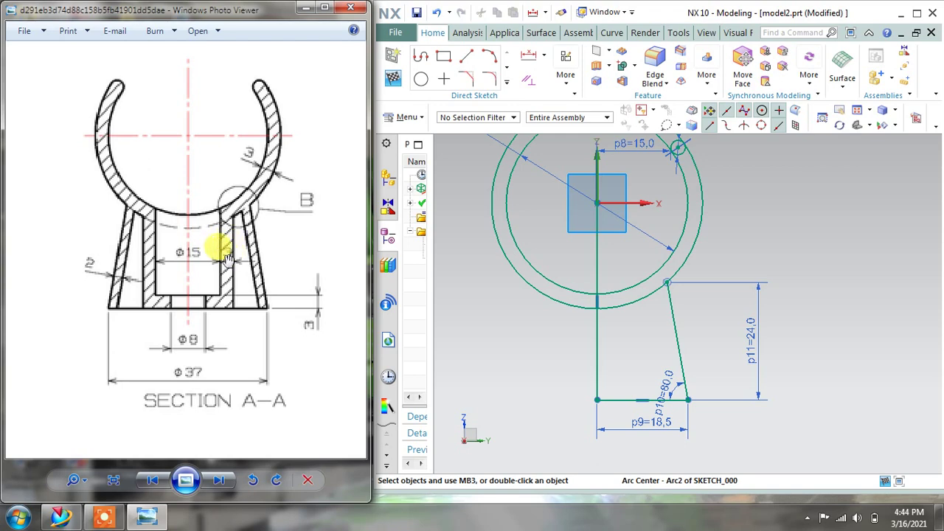
Draw the stepped bore profile from the base line, about 4.3 mm from the centreline: about 3 mm up, 3 mm outward and 18.5 mm up
{"action": "left_click", "coordinate": [420, 57]}
{"action": "scroll", "coordinate": [611, 423], "scroll_direction": "up", "scroll_amount": 3}
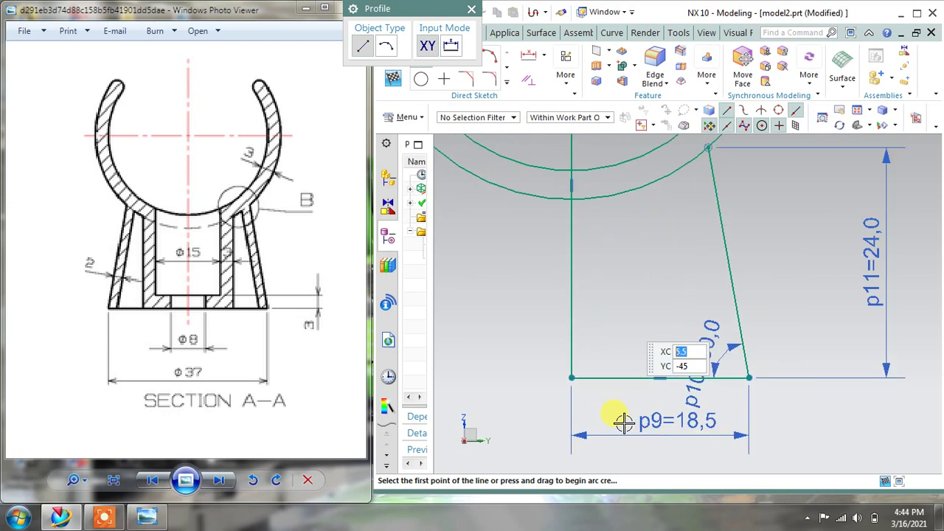
{"action": "left_click", "coordinate": [613, 377]}
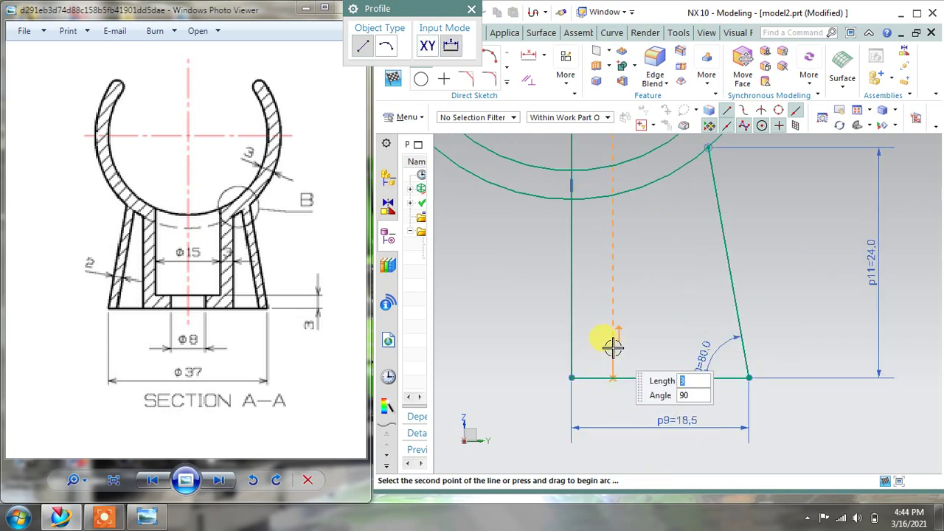
{"action": "left_click", "coordinate": [615, 348]}
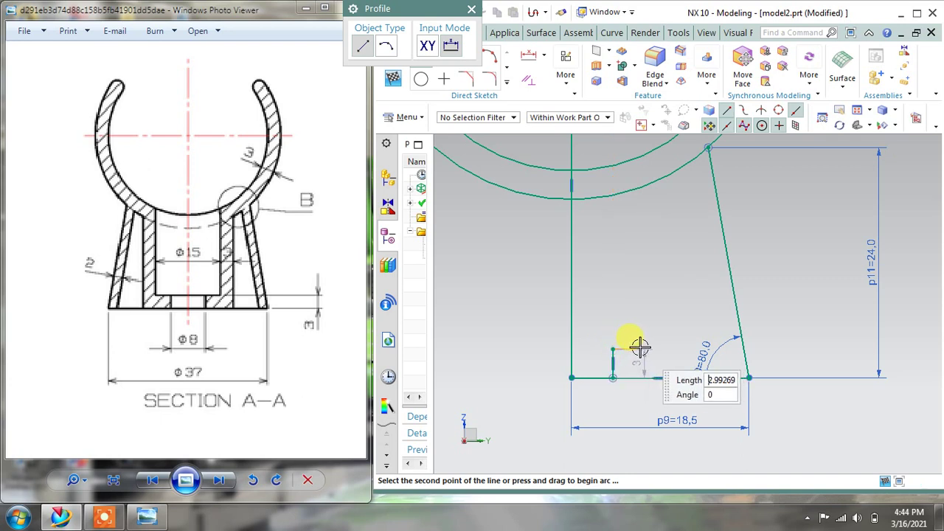
{"action": "left_click", "coordinate": [641, 348]}
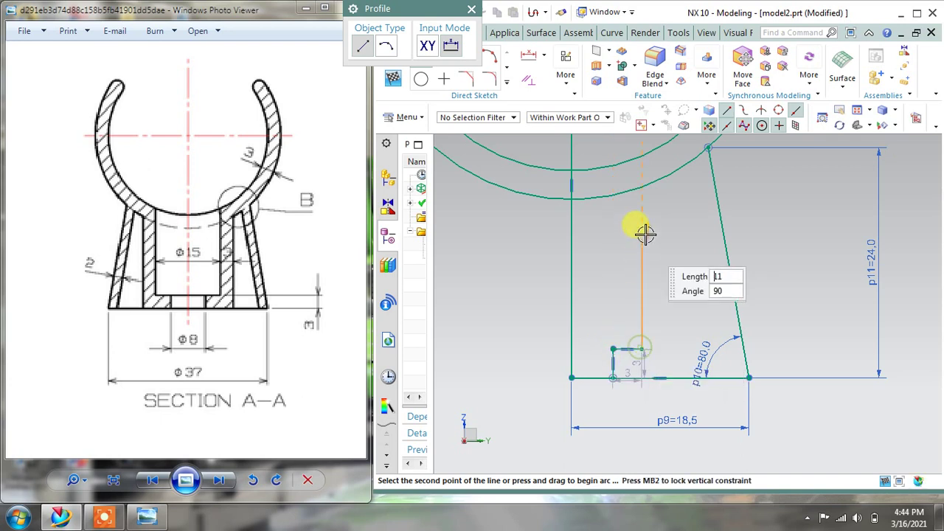
{"action": "left_click", "coordinate": [641, 171]}
{"action": "key", "text": "Escape"}
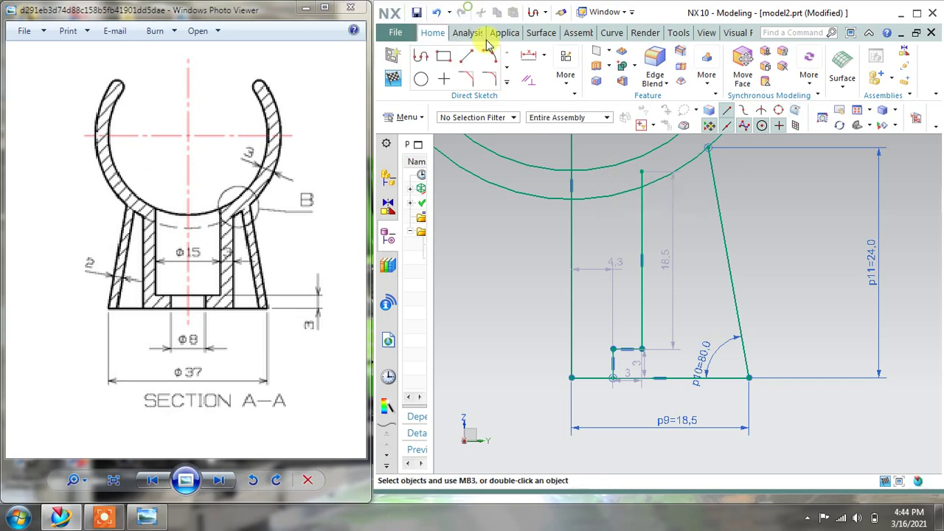
Move the centreline-to-small-bore dimension below the base line and set it to 4 mm
{"action": "left_click_drag", "start_coordinate": [604, 261], "coordinate": [593, 295]}
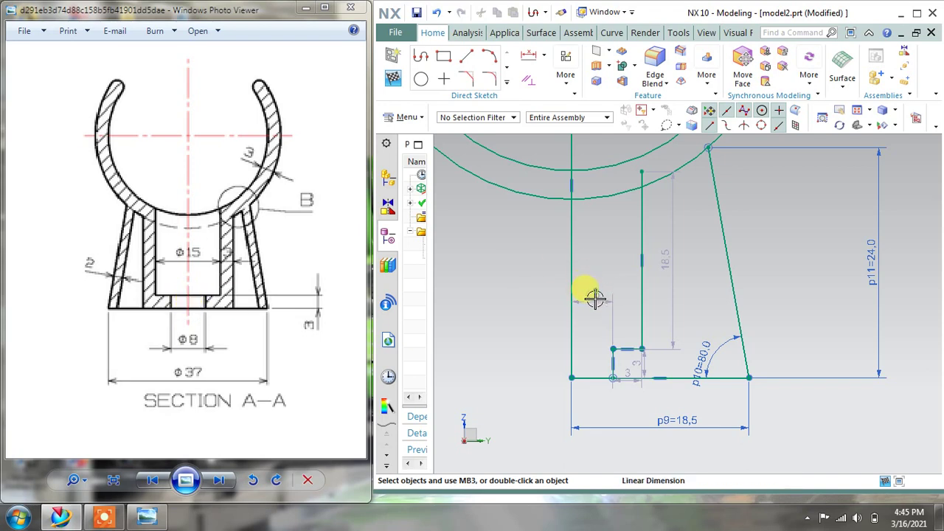
{"action": "double_click", "coordinate": [599, 417]}
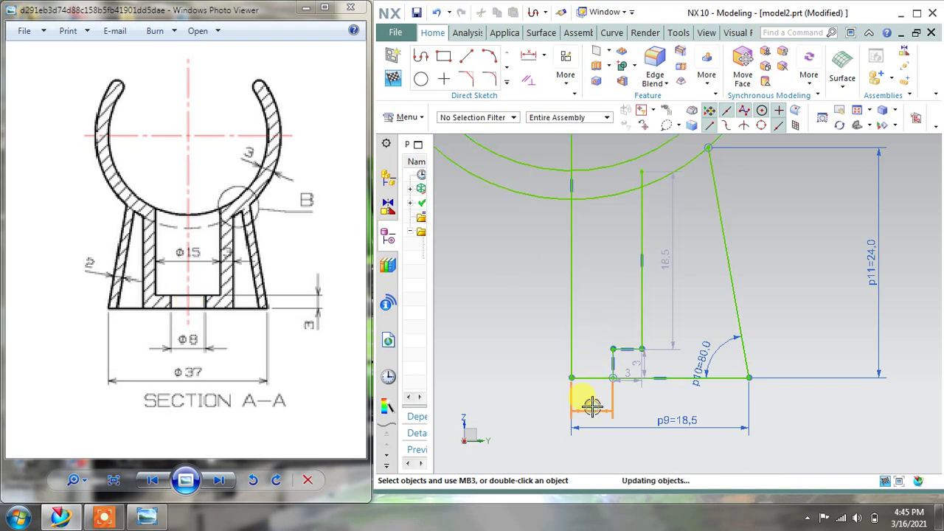
{"action": "type", "text": "4"}
{"action": "key", "text": "Return"}
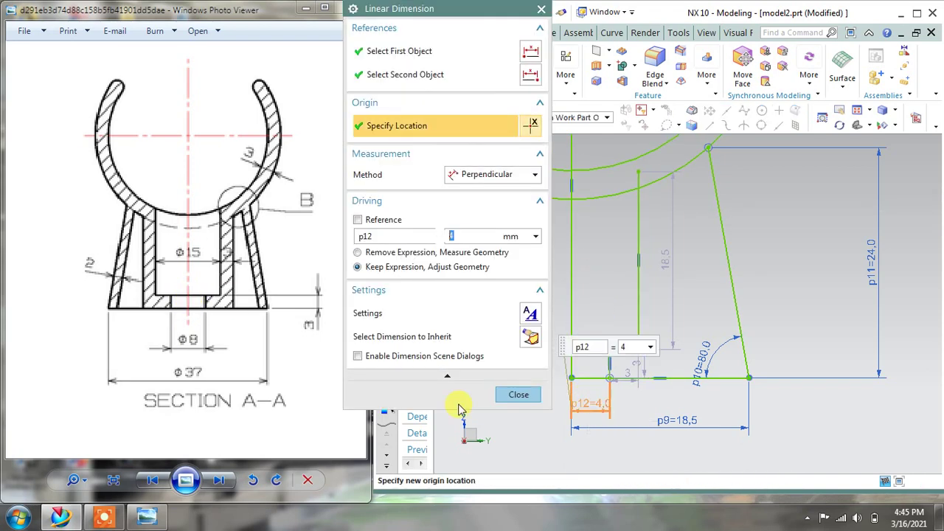
{"action": "left_click", "coordinate": [518, 396]}
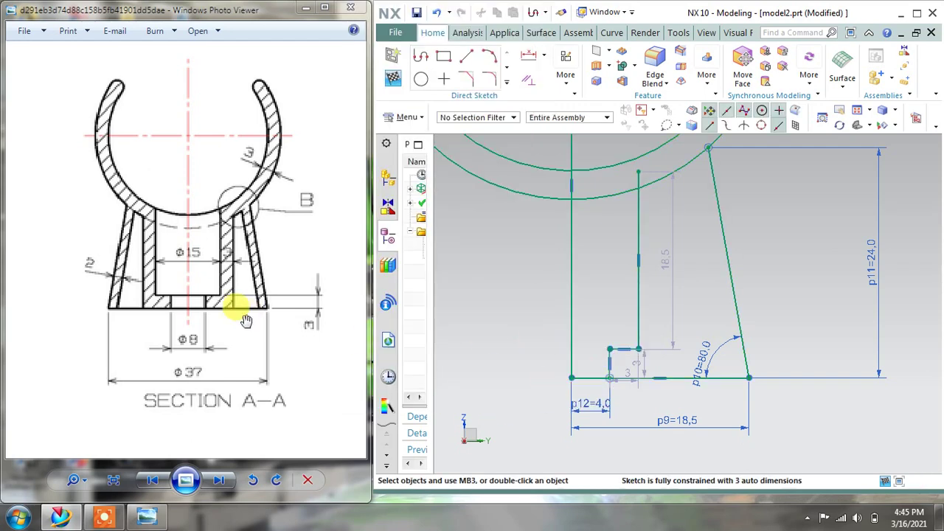
Make the bore step's height a 3 mm driving dimension beside the step, and move the step's width dimension above it
{"action": "scroll", "coordinate": [582, 371], "scroll_direction": "up", "scroll_amount": 3}
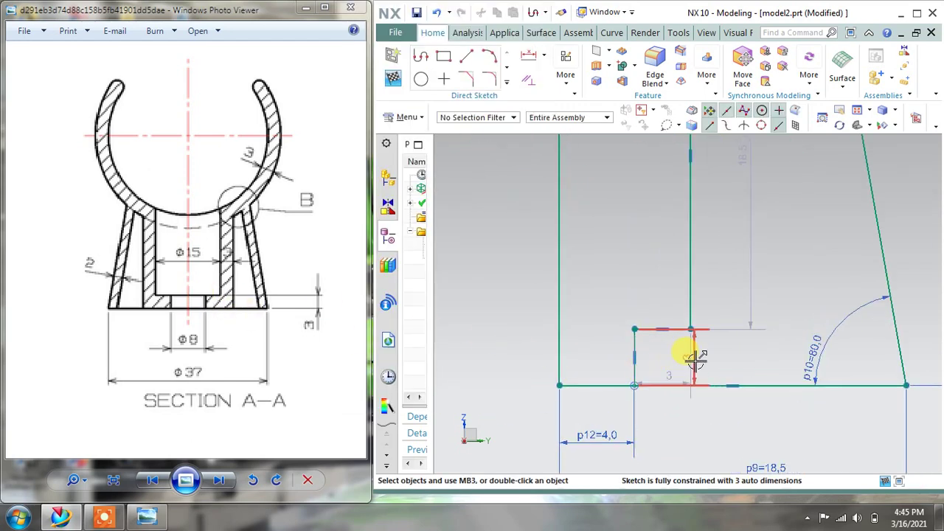
{"action": "double_click", "coordinate": [606, 359]}
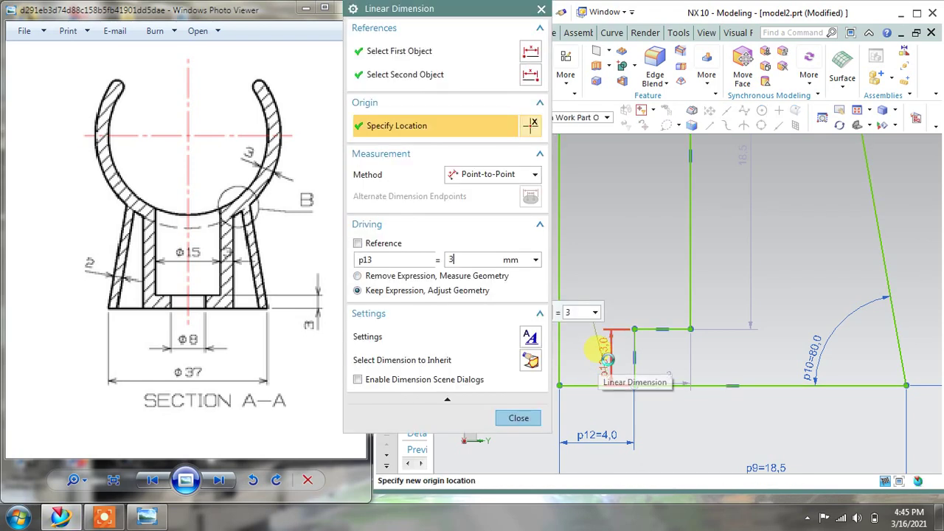
{"action": "left_click", "coordinate": [528, 426]}
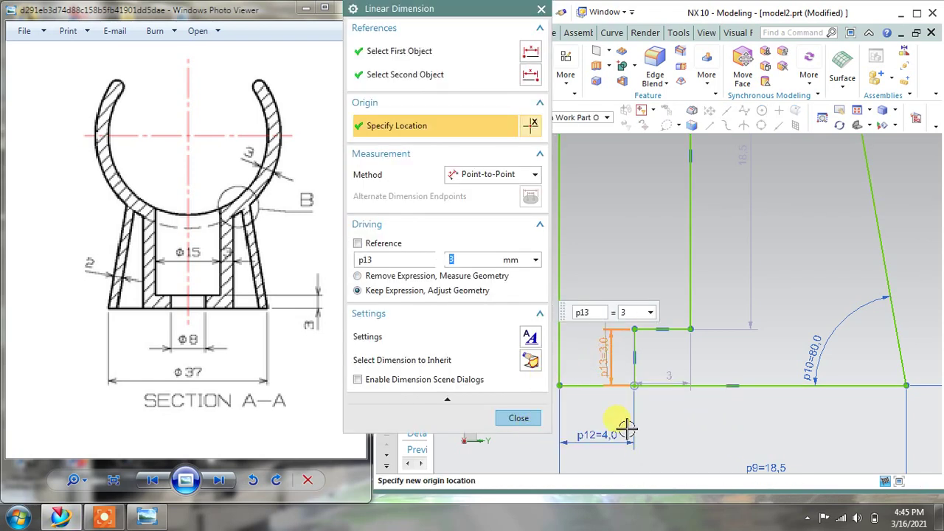
{"action": "left_click", "coordinate": [523, 420]}
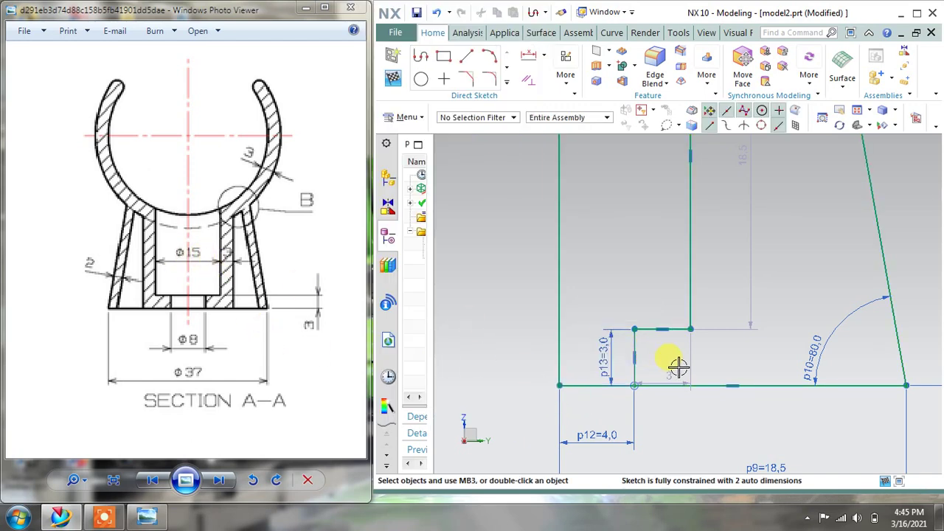
{"action": "left_click_drag", "start_coordinate": [674, 369], "coordinate": [657, 287]}
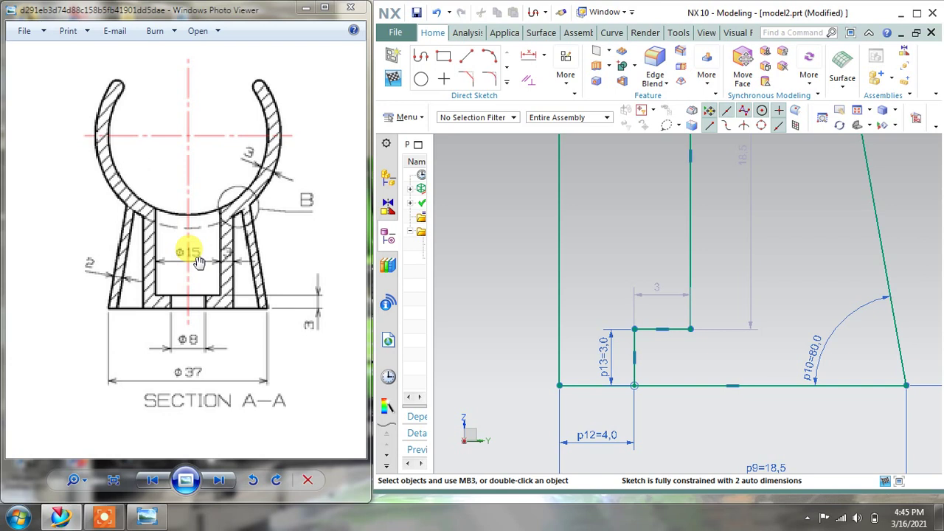
Add a 7.5 mm horizontal linear dimension between the centreline and the tall vertical bore line
{"action": "left_click", "coordinate": [544, 55]}
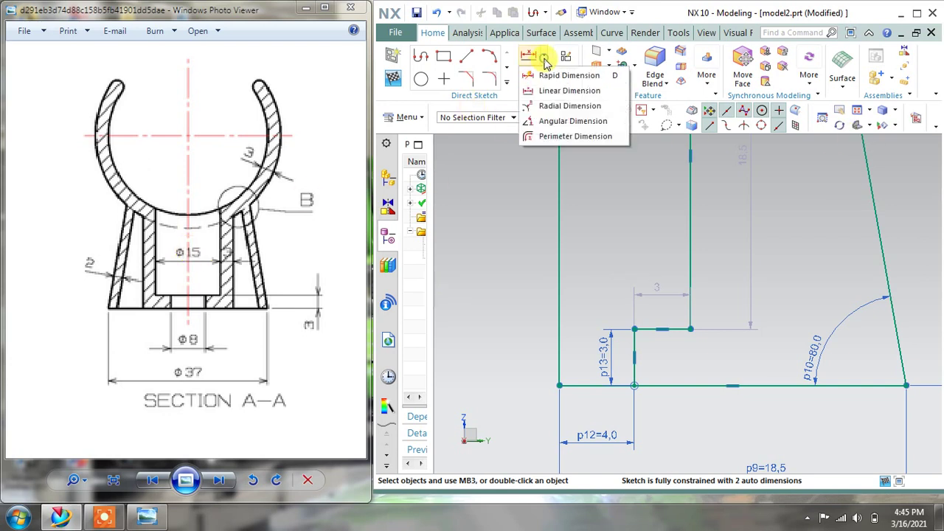
{"action": "left_click", "coordinate": [549, 89]}
{"action": "left_click", "coordinate": [472, 189]}
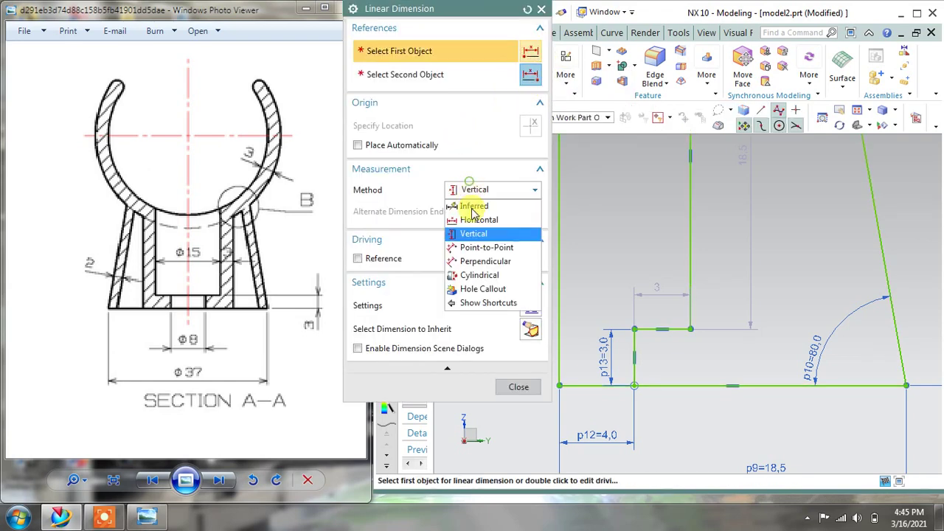
{"action": "left_click", "coordinate": [481, 216]}
{"action": "left_click", "coordinate": [691, 253]}
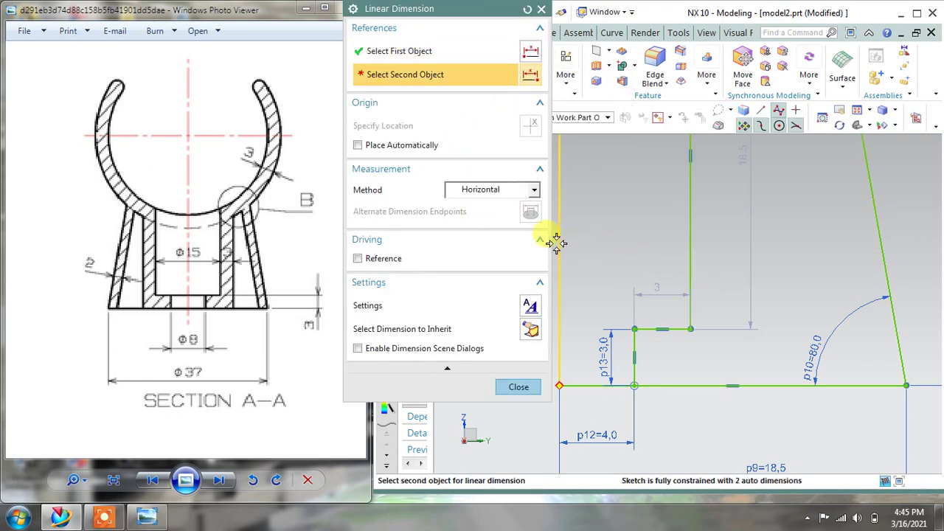
{"action": "left_click", "coordinate": [558, 236]}
{"action": "left_click", "coordinate": [605, 230]}
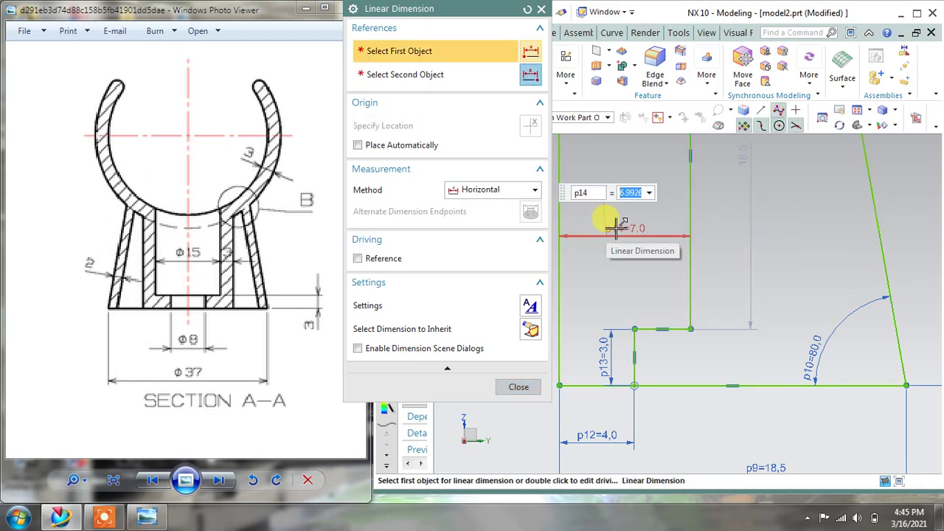
{"action": "type", "text": "7.5"}
{"action": "key", "text": "Return"}
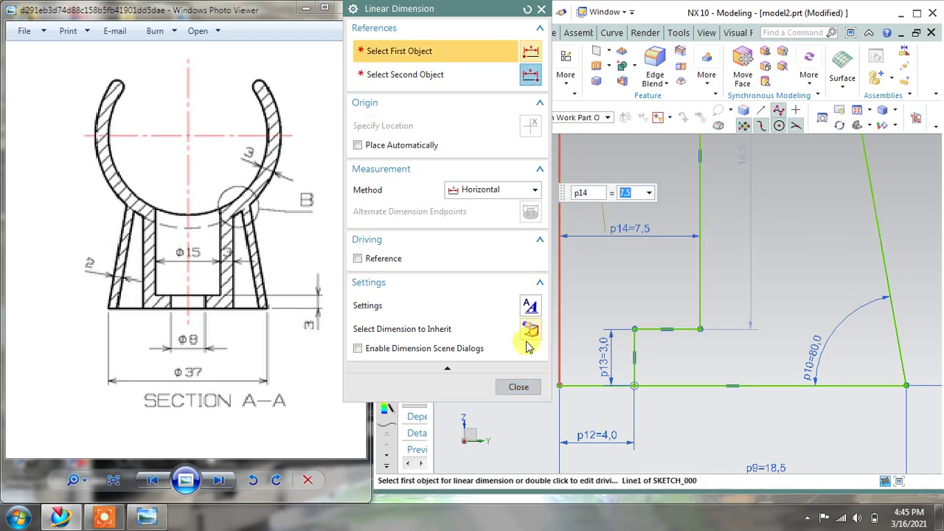
{"action": "left_click", "coordinate": [518, 386]}
Convert the vertical centreline of the sketch into a reference line
{"action": "scroll", "coordinate": [667, 304], "scroll_direction": "down", "scroll_amount": 4}
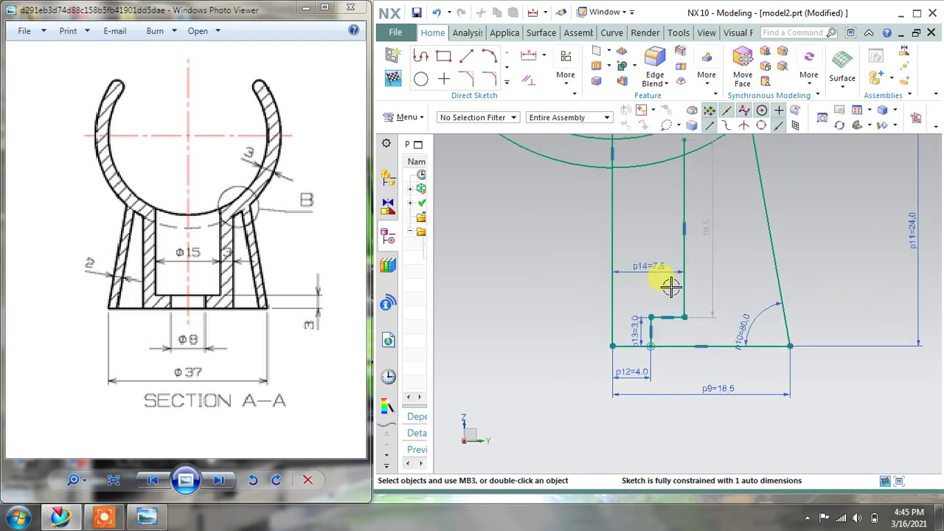
{"action": "left_click", "coordinate": [612, 234]}
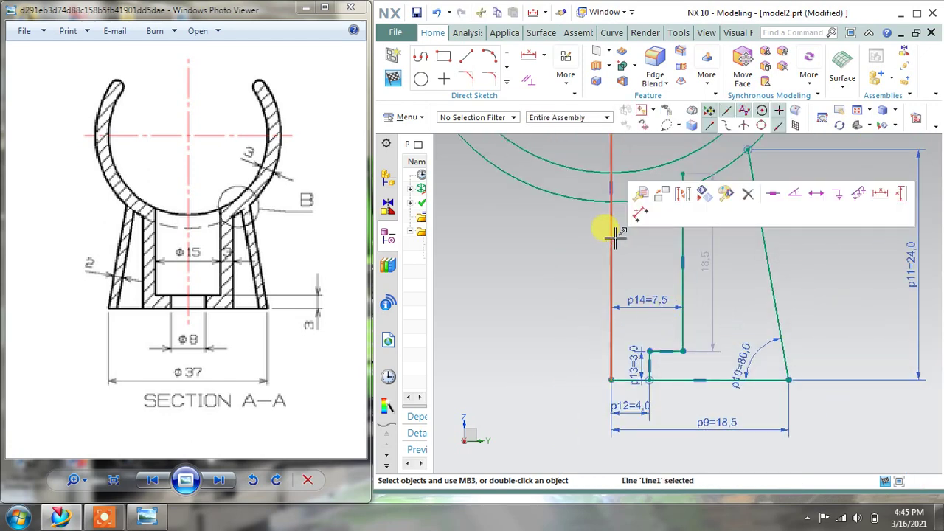
{"action": "left_click", "coordinate": [685, 196]}
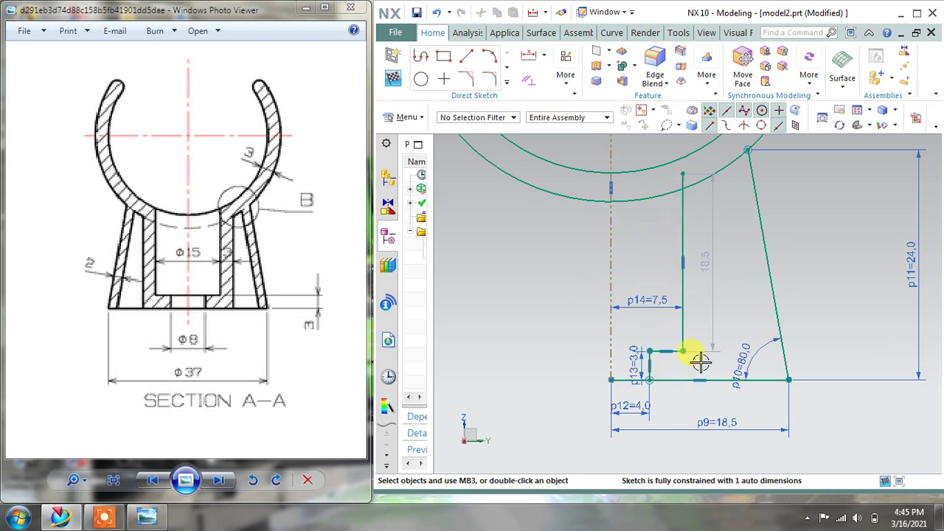
Offset the slanted side line 2 mm inward, toward the centreline, to form the cone's wall
{"action": "scroll", "coordinate": [679, 362], "scroll_direction": "down", "scroll_amount": 3}
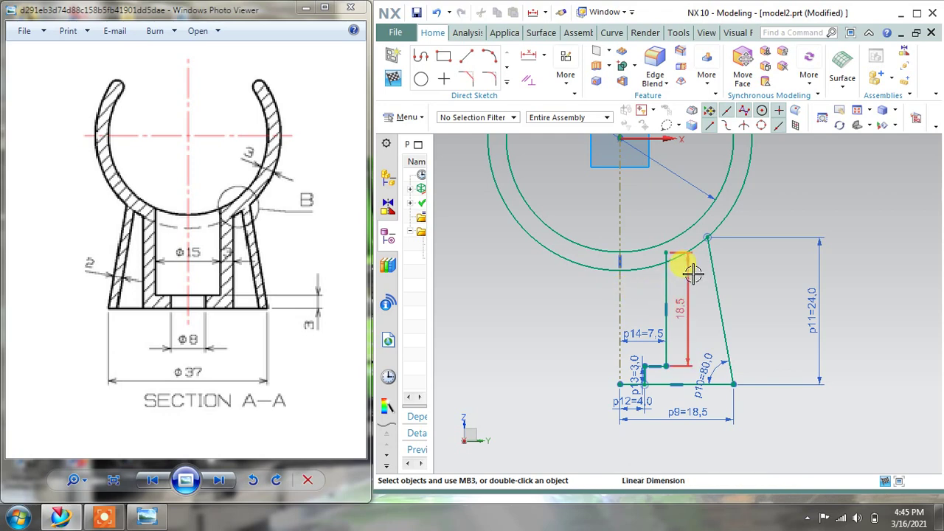
{"action": "mouse_move", "coordinate": [680, 268]}
{"action": "middle_mouse_down", "text": "shift"}
{"action": "mouse_move", "coordinate": [626, 268]}
{"action": "mouse_move", "coordinate": [608, 308]}
{"action": "middle_mouse_up", "text": "shift"}
{"action": "scroll", "coordinate": [608, 309], "scroll_direction": "down", "scroll_amount": 1}
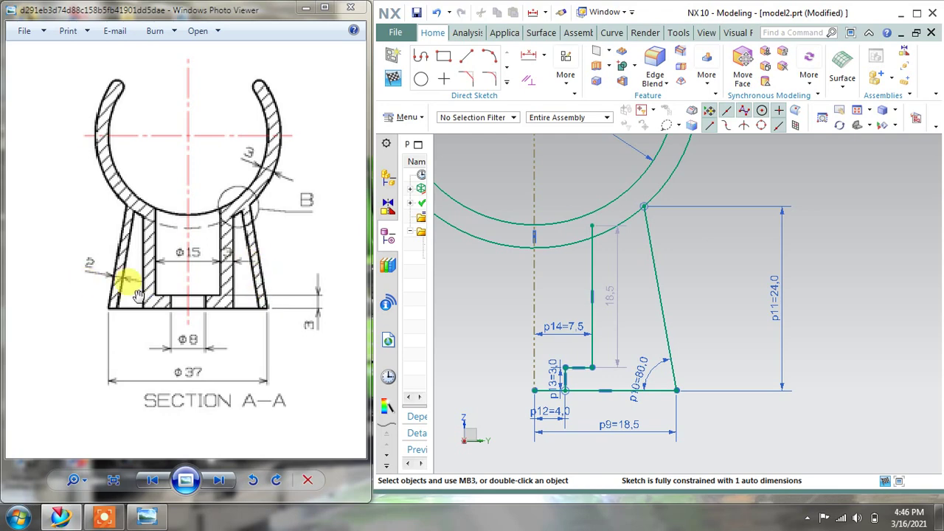
{"action": "left_click", "coordinate": [507, 81]}
{"action": "left_click", "coordinate": [506, 169]}
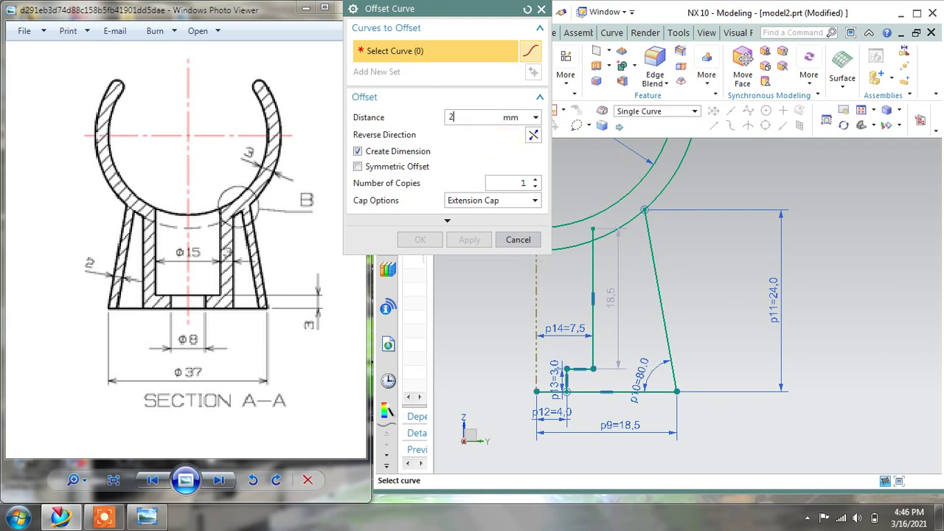
{"action": "left_click", "coordinate": [661, 305]}
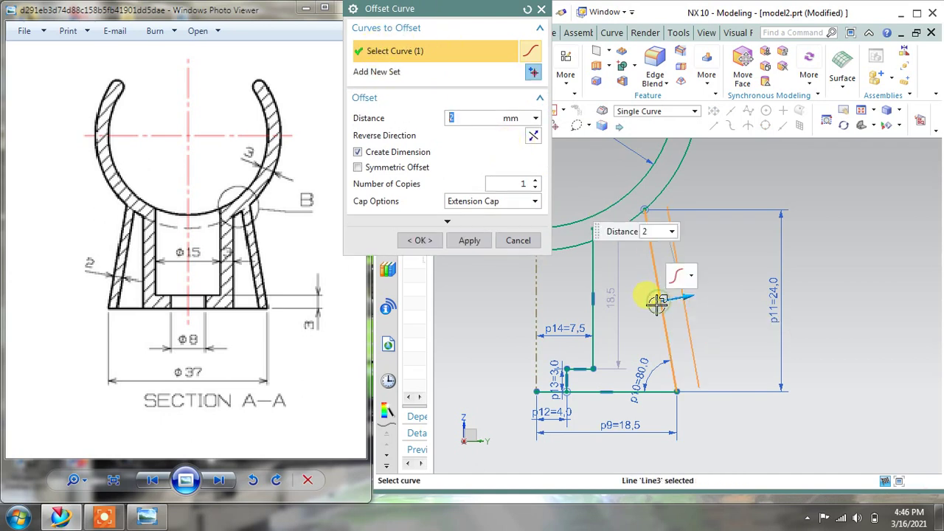
{"action": "left_click", "coordinate": [532, 135]}
{"action": "left_click", "coordinate": [470, 240]}
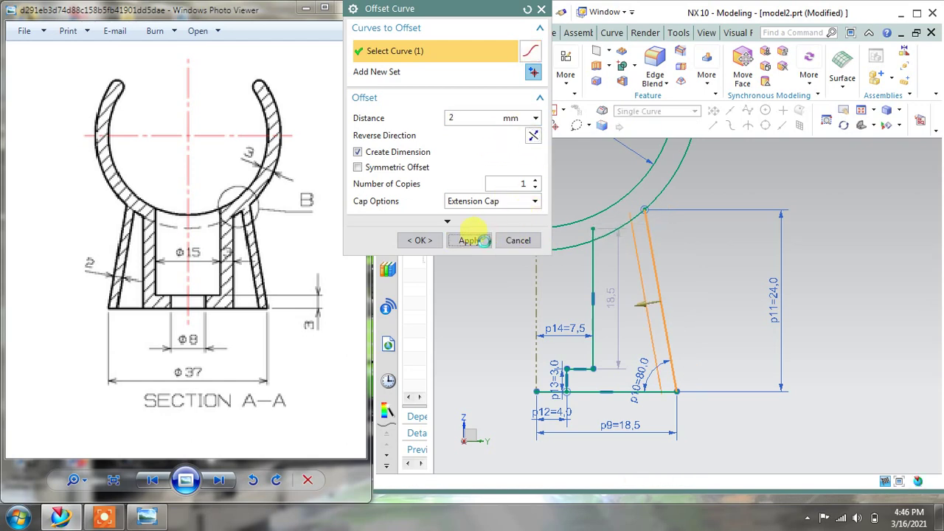
{"action": "left_click", "coordinate": [518, 240]}
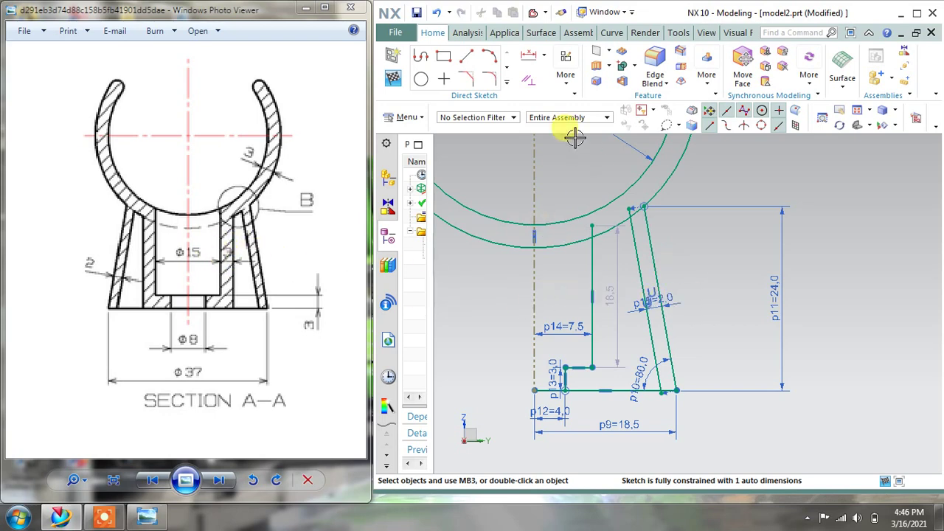
Offset the tall vertical bore line 3 mm outward to form the tube wall
{"action": "left_click", "coordinate": [532, 13]}
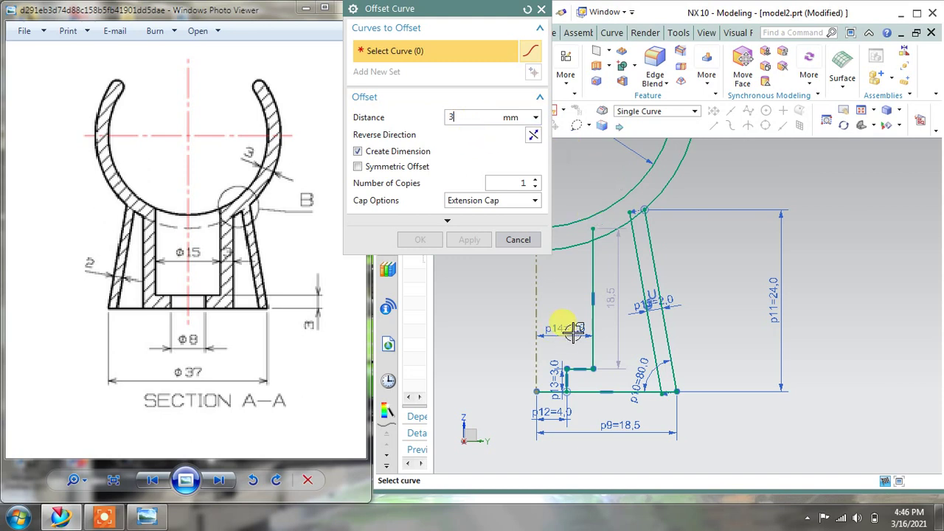
{"action": "left_click", "coordinate": [593, 317]}
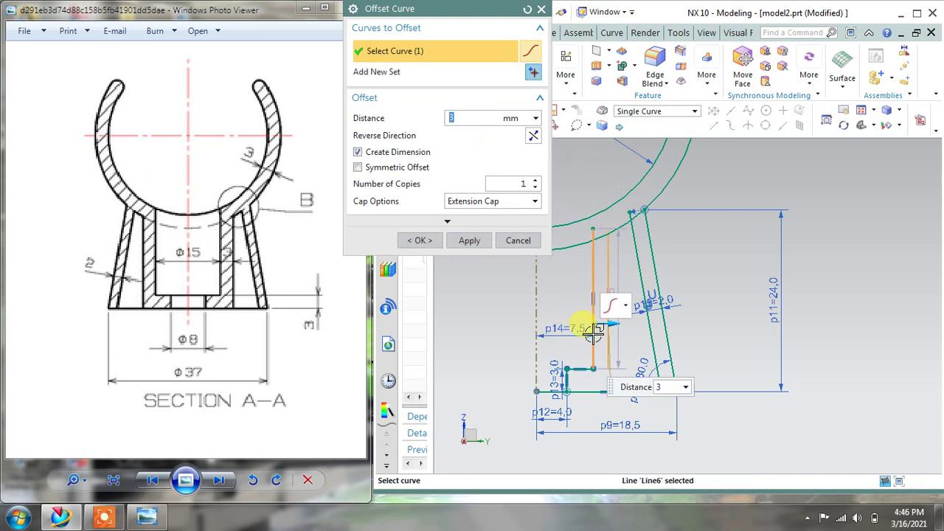
{"action": "left_click", "coordinate": [470, 243]}
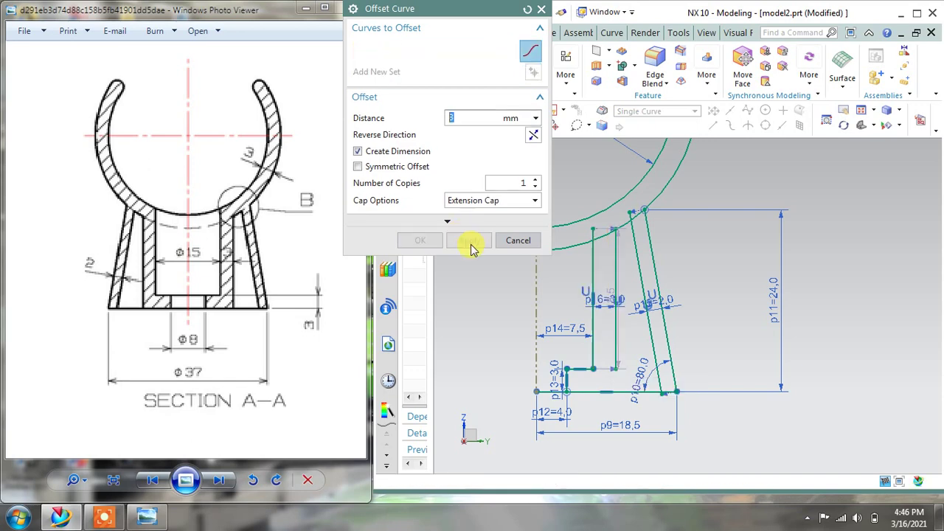
{"action": "left_click", "coordinate": [518, 240]}
Extend the outer tube-wall line down to the base line and up to the ring's inner circle with Quick Extend
{"action": "scroll", "coordinate": [617, 371], "scroll_direction": "down", "scroll_amount": 3}
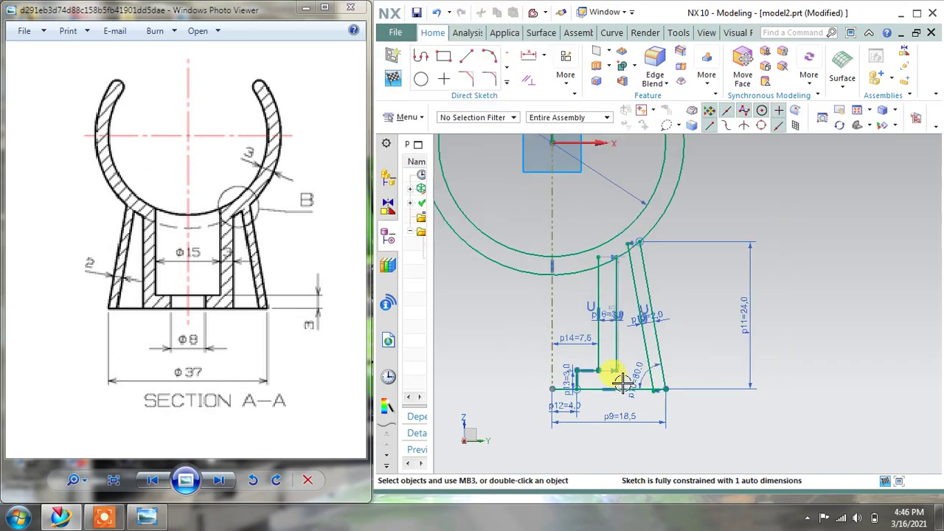
{"action": "scroll", "coordinate": [612, 336], "scroll_direction": "up", "scroll_amount": 3}
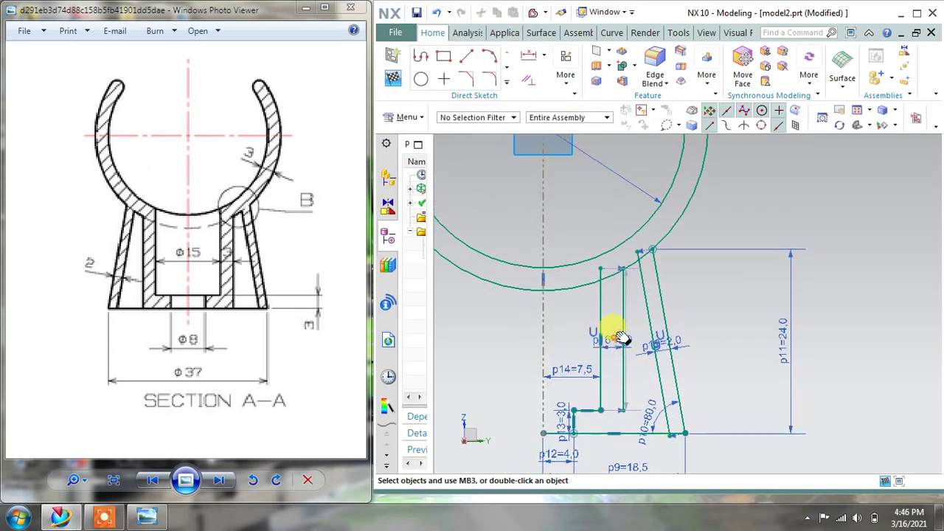
{"action": "left_click", "coordinate": [507, 82]}
{"action": "left_click", "coordinate": [487, 109]}
{"action": "scroll", "coordinate": [612, 339], "scroll_direction": "up", "scroll_amount": 3}
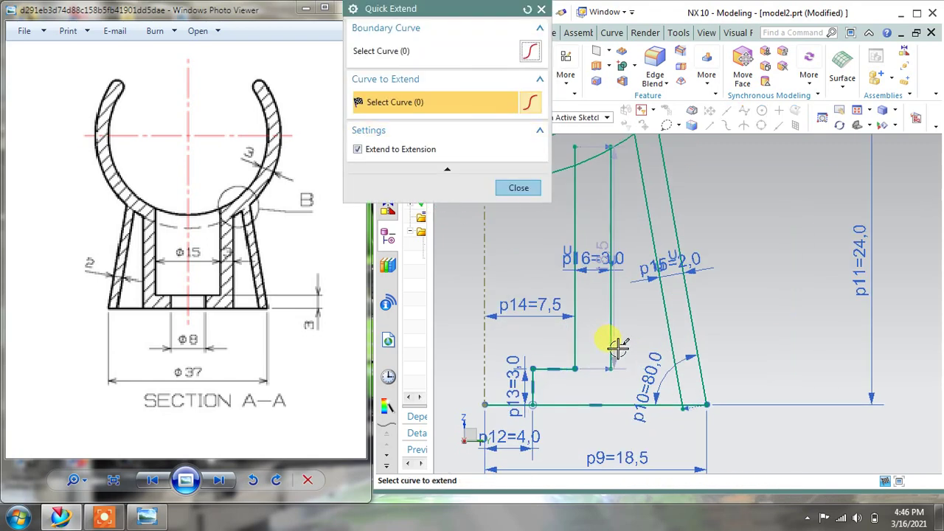
{"action": "scroll", "coordinate": [614, 343], "scroll_direction": "down", "scroll_amount": 2}
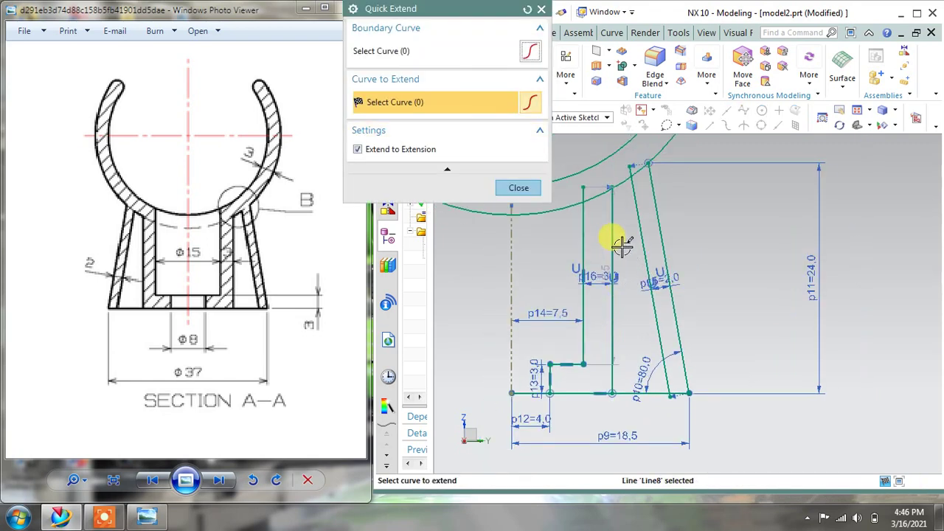
{"action": "left_click", "coordinate": [612, 200]}
{"action": "left_click", "coordinate": [518, 187]}
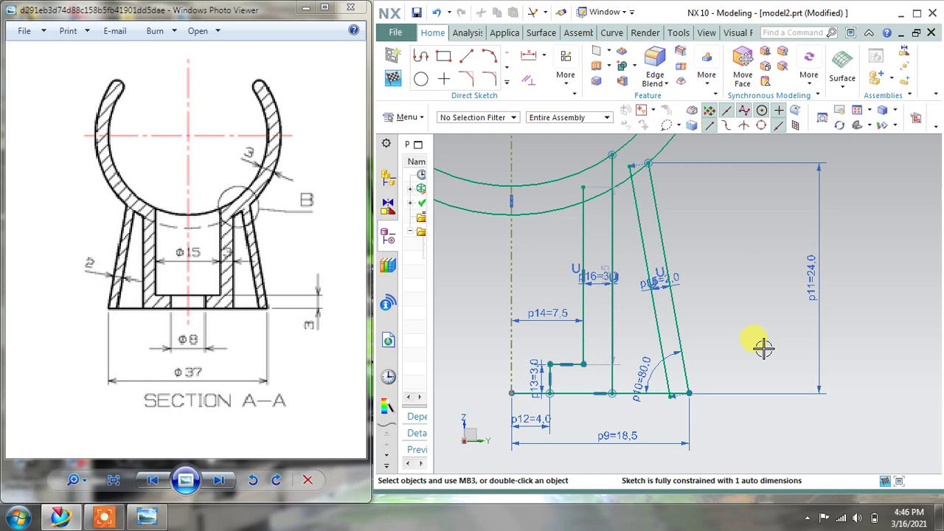
Quick Trim the base line between the centreline and the hole edge, and between the outer tube wall and the cone's inner wall
{"action": "scroll", "coordinate": [764, 346], "scroll_direction": "down", "scroll_amount": 3}
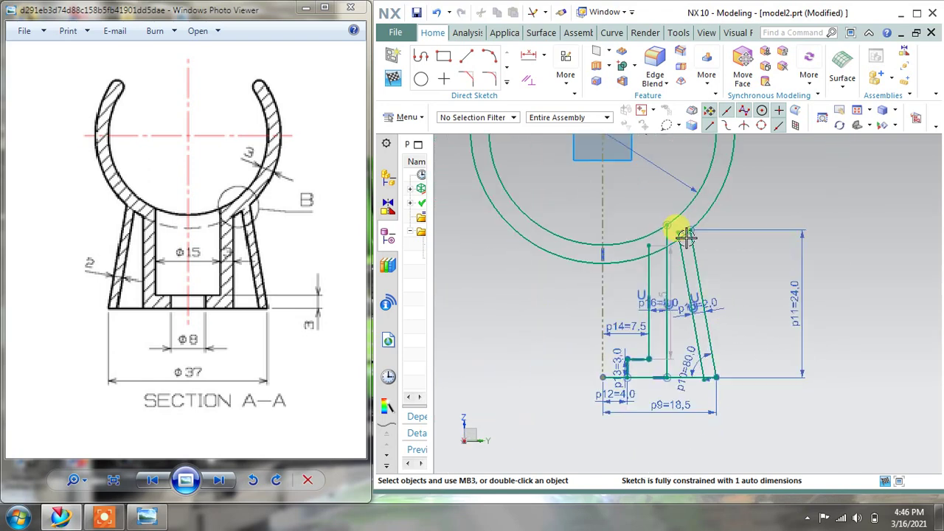
{"action": "left_click", "coordinate": [675, 228]}
{"action": "left_click", "coordinate": [507, 83]}
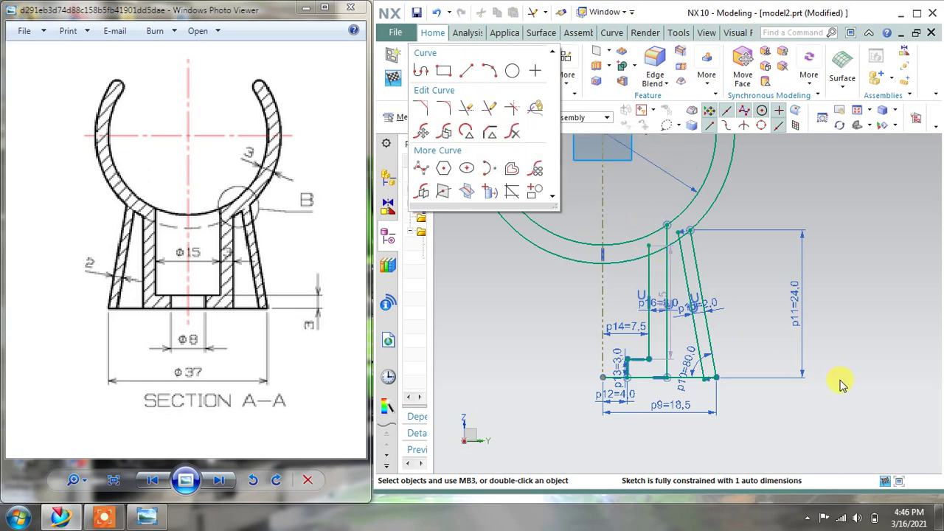
{"action": "left_click", "coordinate": [489, 122]}
{"action": "scroll", "coordinate": [628, 288], "scroll_direction": "up", "scroll_amount": 3}
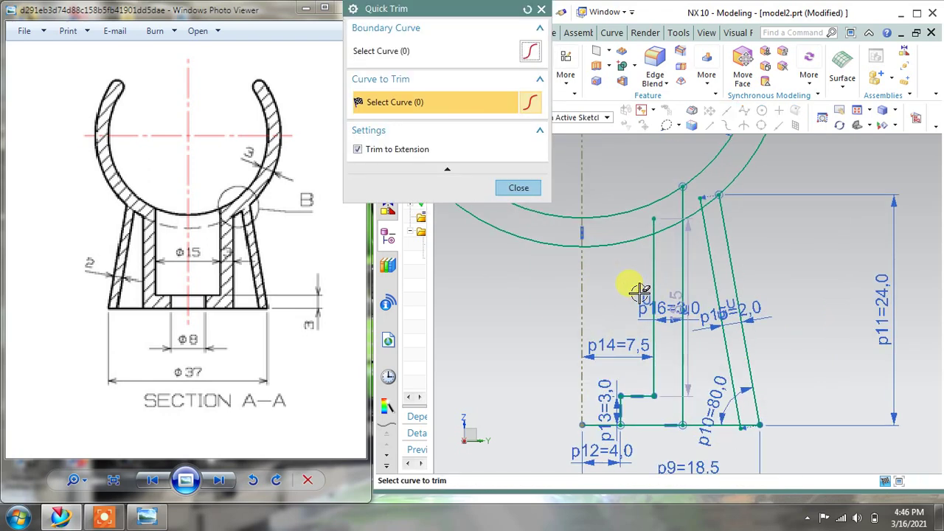
{"action": "left_click", "coordinate": [598, 425]}
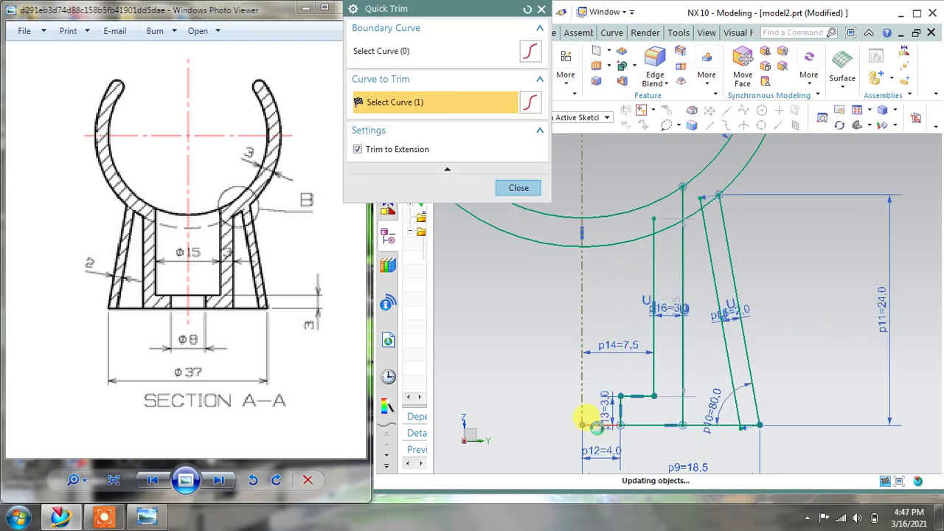
{"action": "left_click", "coordinate": [706, 428]}
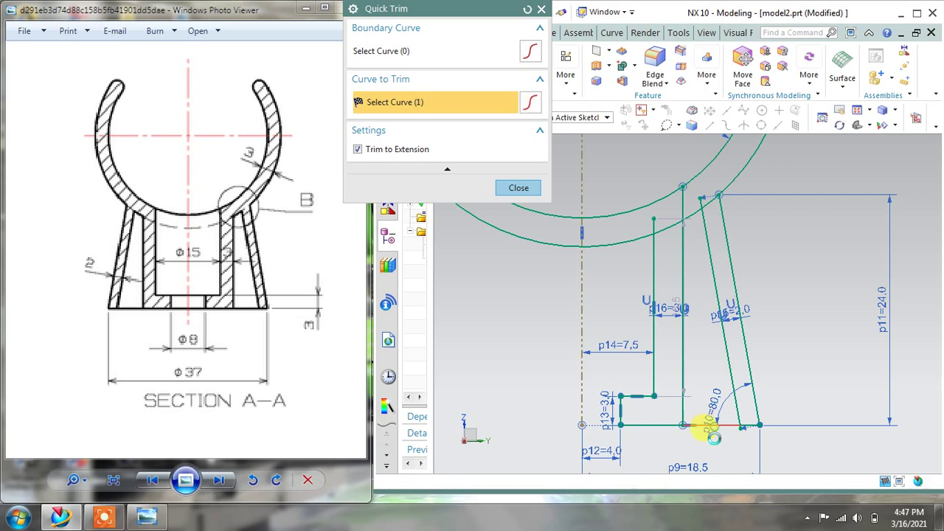
Trim away the ring's outer circle between the centreline and the vertical bore line
{"action": "scroll", "coordinate": [663, 212], "scroll_direction": "up", "scroll_amount": 2}
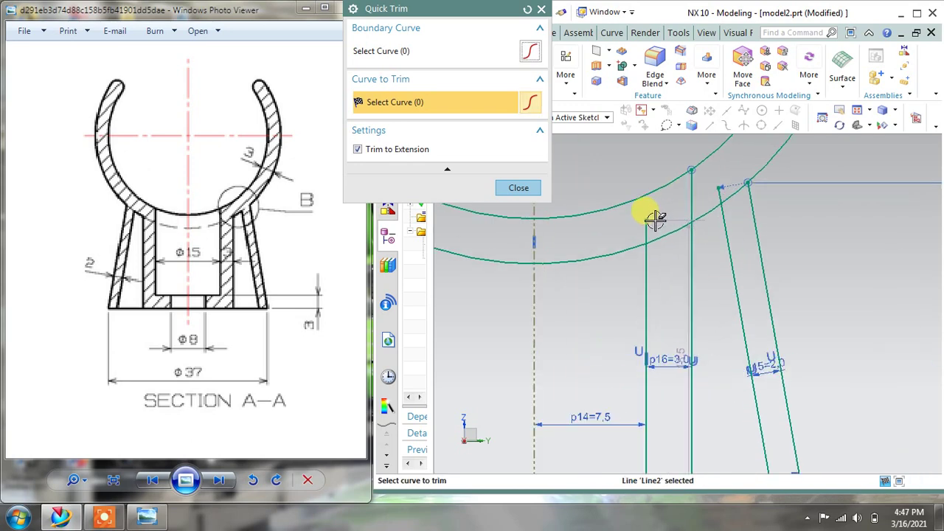
{"action": "left_click", "coordinate": [615, 253]}
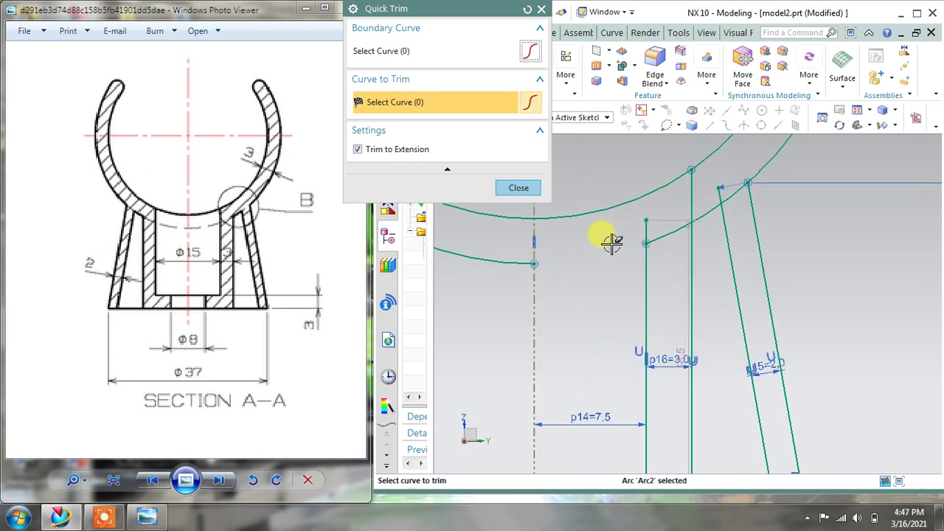
{"action": "scroll", "coordinate": [609, 241], "scroll_direction": "down", "scroll_amount": 3}
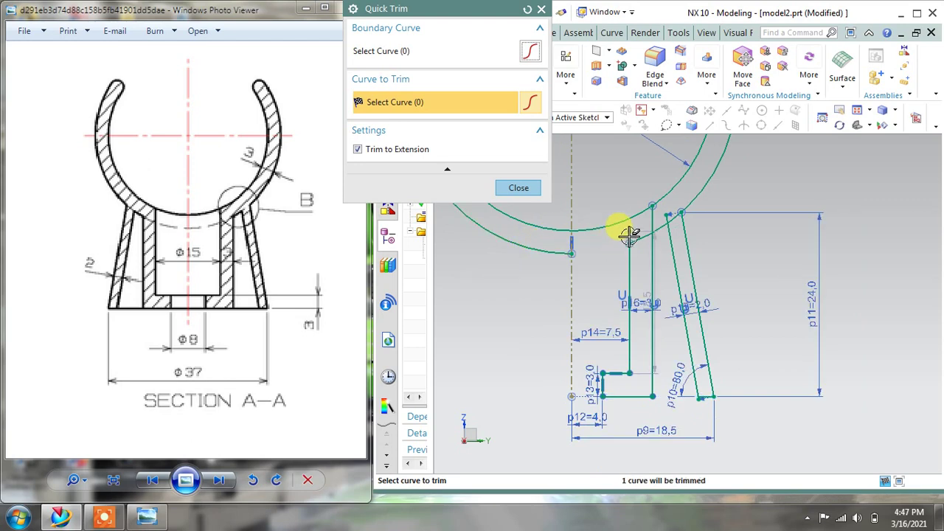
{"action": "scroll", "coordinate": [628, 232], "scroll_direction": "up", "scroll_amount": 3}
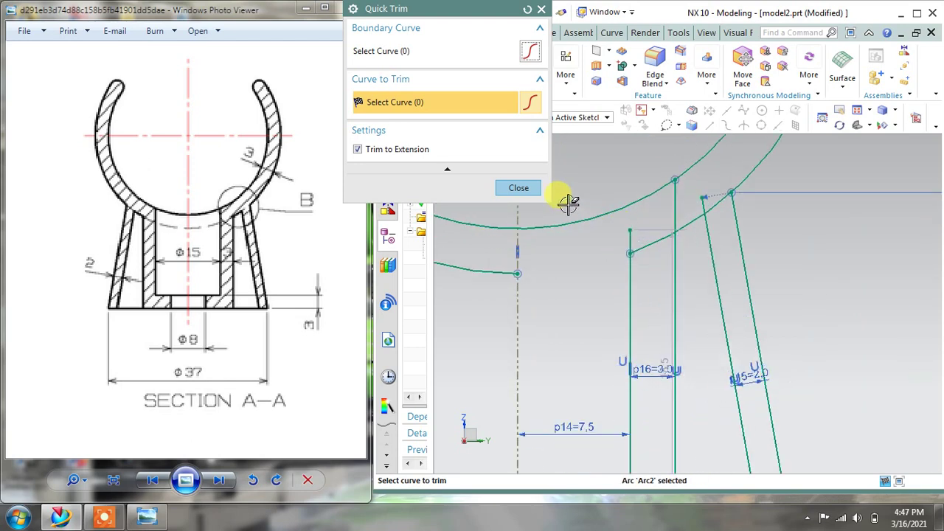
Extend the vertical bore line up to the ring's inner circle with Quick Extend
{"action": "left_click", "coordinate": [520, 188]}
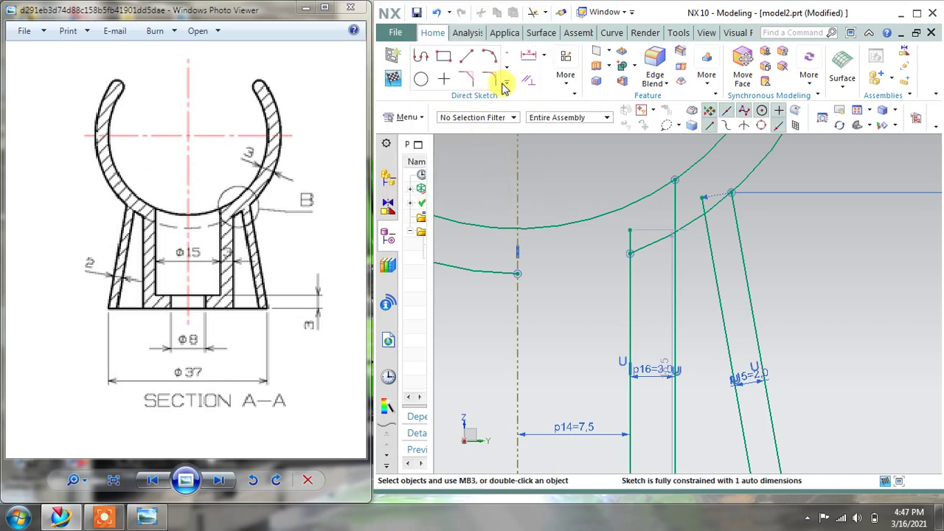
{"action": "mouse_move", "coordinate": [505, 101]}
{"action": "left_click", "coordinate": [491, 116]}
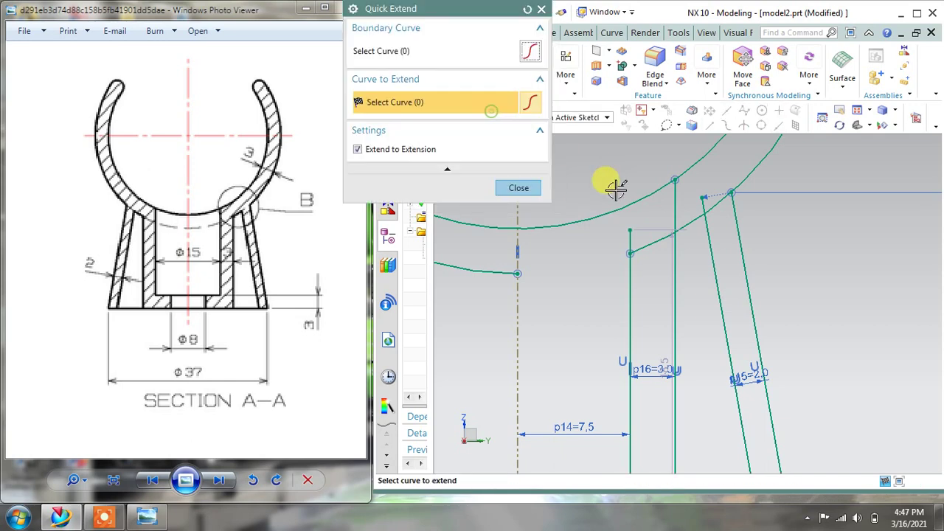
{"action": "left_click", "coordinate": [628, 235]}
{"action": "left_click", "coordinate": [518, 188]}
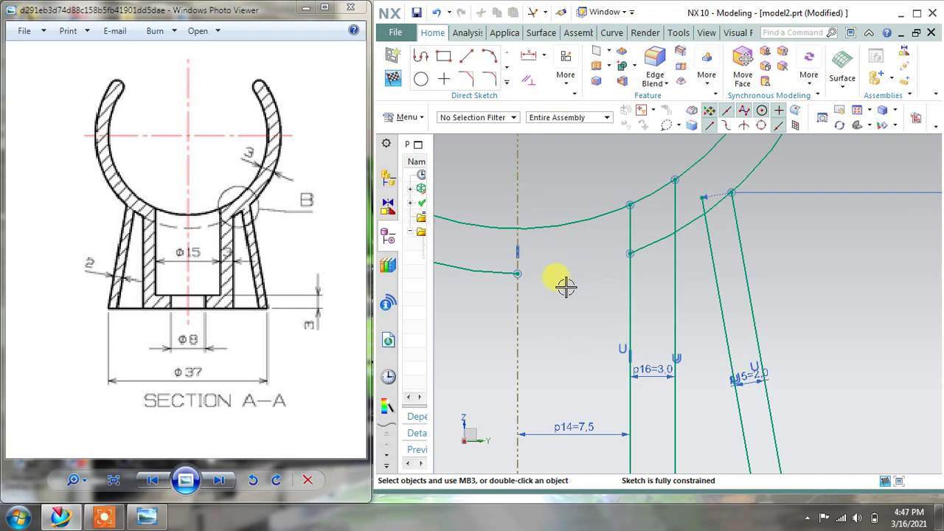
Quick Trim both ring circles from the small tip circle around the far side of the centreline, and the inner circle up to the bore line
{"action": "scroll", "coordinate": [566, 287], "scroll_direction": "down", "scroll_amount": 5}
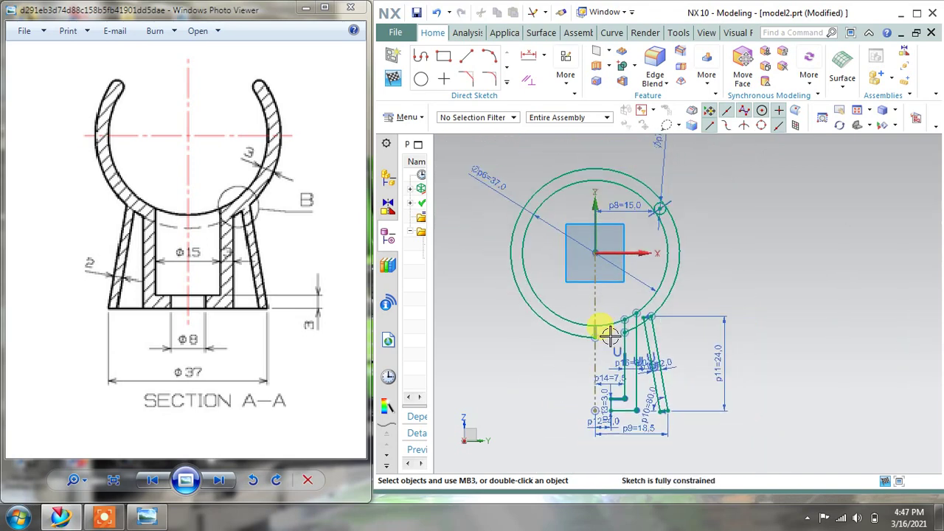
{"action": "scroll", "coordinate": [609, 336], "scroll_direction": "up", "scroll_amount": 2}
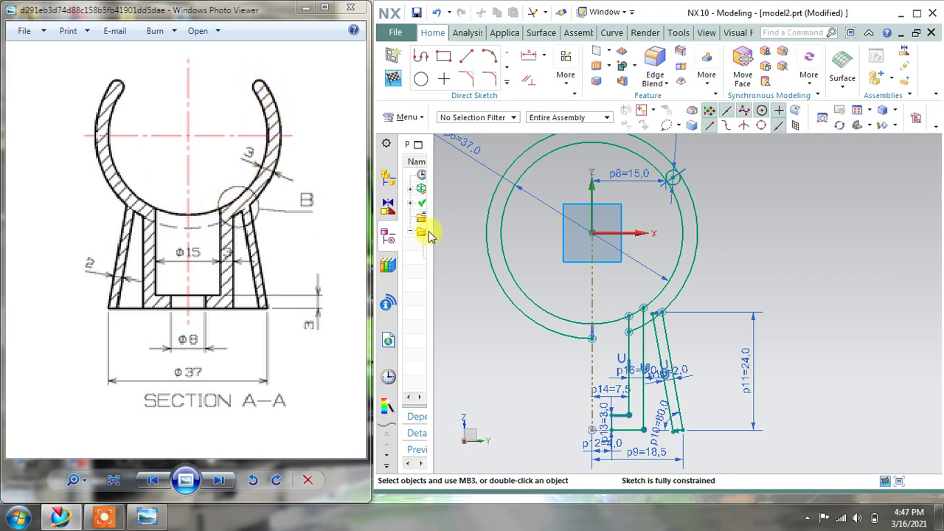
{"action": "left_click", "coordinate": [535, 148]}
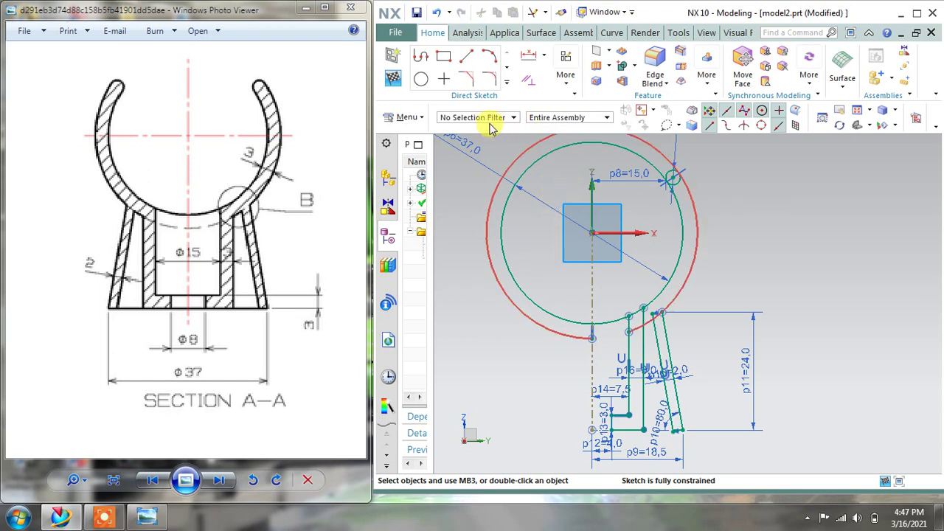
{"action": "left_click", "coordinate": [507, 82]}
{"action": "left_click", "coordinate": [489, 112]}
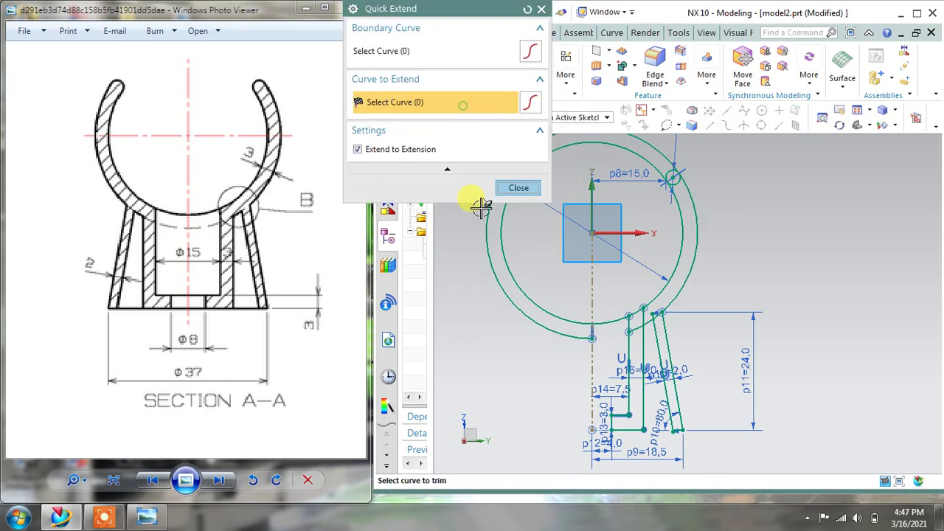
{"action": "key", "text": "t"}
{"action": "left_click", "coordinate": [497, 280]}
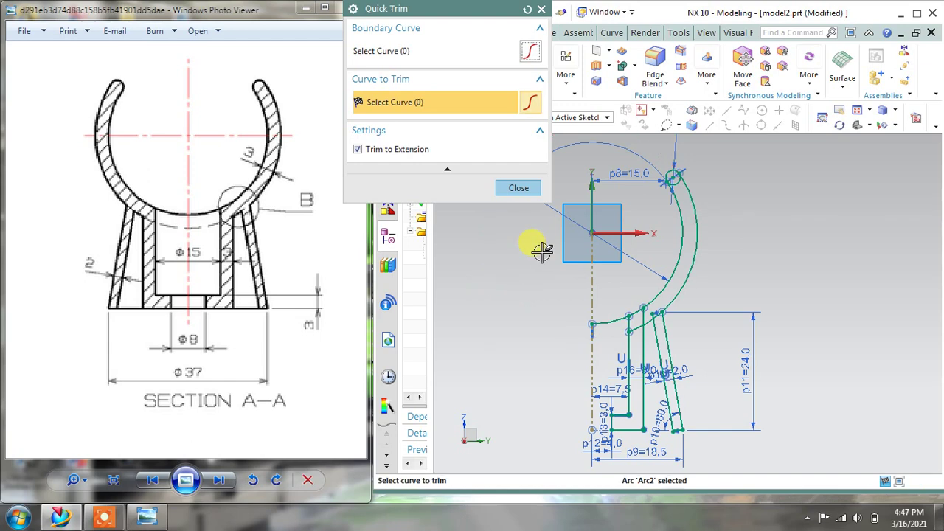
{"action": "scroll", "coordinate": [609, 354], "scroll_direction": "down", "scroll_amount": 3}
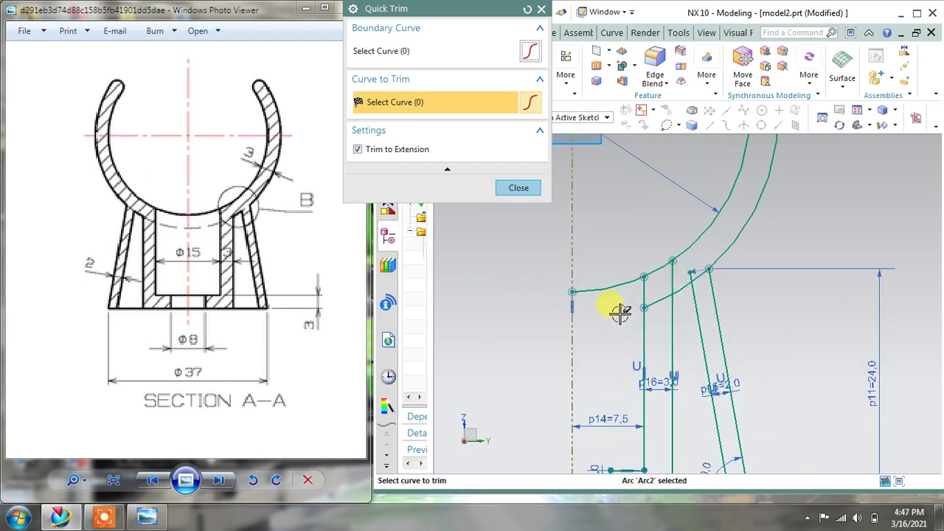
{"action": "left_click", "coordinate": [590, 288]}
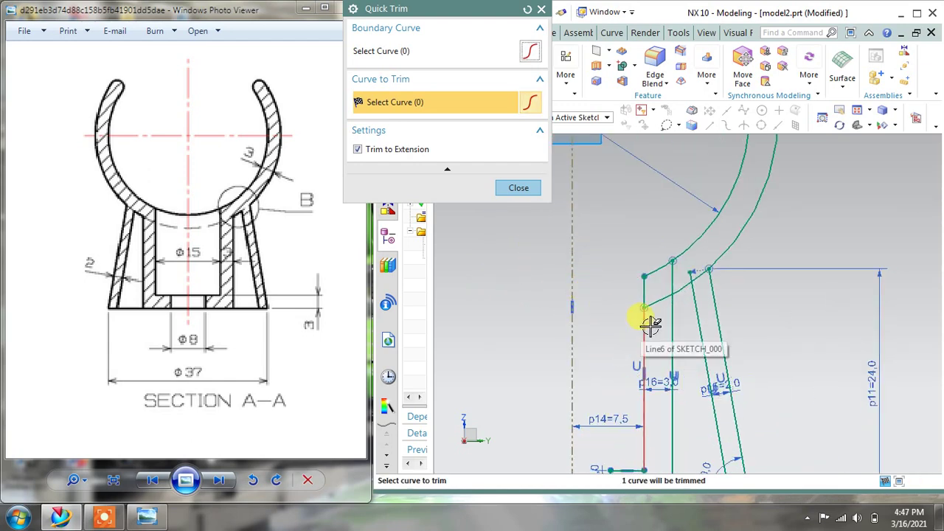
Trim the leftover line and arc pieces where the tube wall and cone wall join the ring, leaving one continuous wall profile
{"action": "scroll", "coordinate": [653, 302], "scroll_direction": "down", "scroll_amount": 1}
{"action": "left_click", "coordinate": [657, 293]}
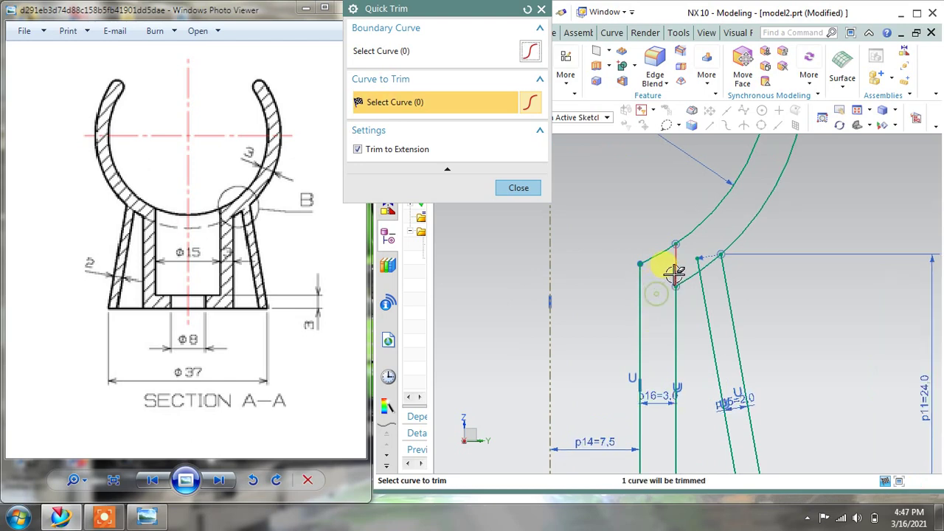
{"action": "left_click", "coordinate": [675, 267]}
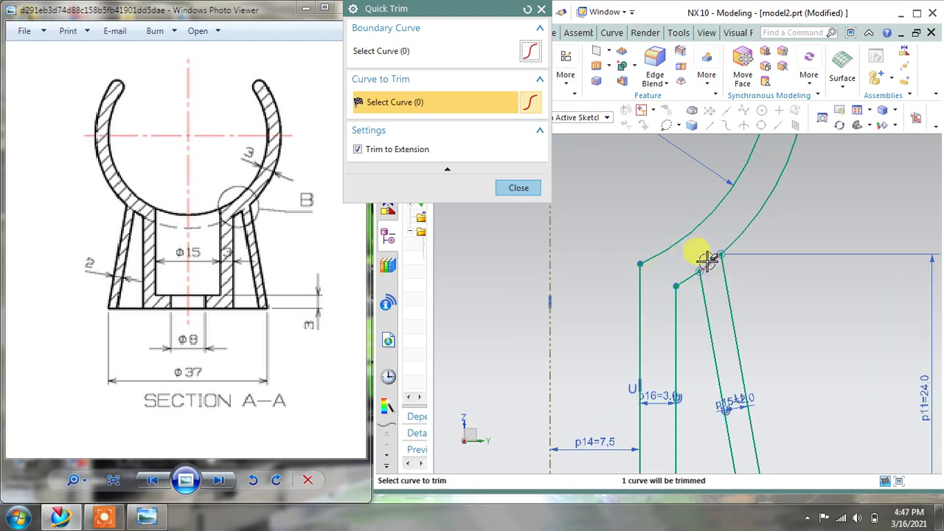
{"action": "left_click", "coordinate": [734, 258]}
{"action": "scroll", "coordinate": [742, 262], "scroll_direction": "up", "scroll_amount": 2}
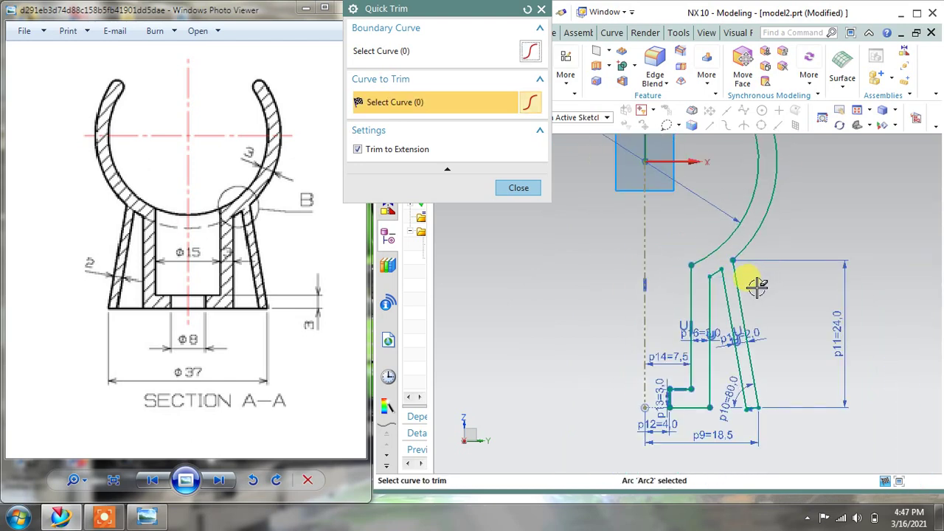
Trim the inner part of the small tip circle so only its rounded end closes the ring's wall
{"action": "scroll", "coordinate": [671, 391], "scroll_direction": "down", "scroll_amount": 3}
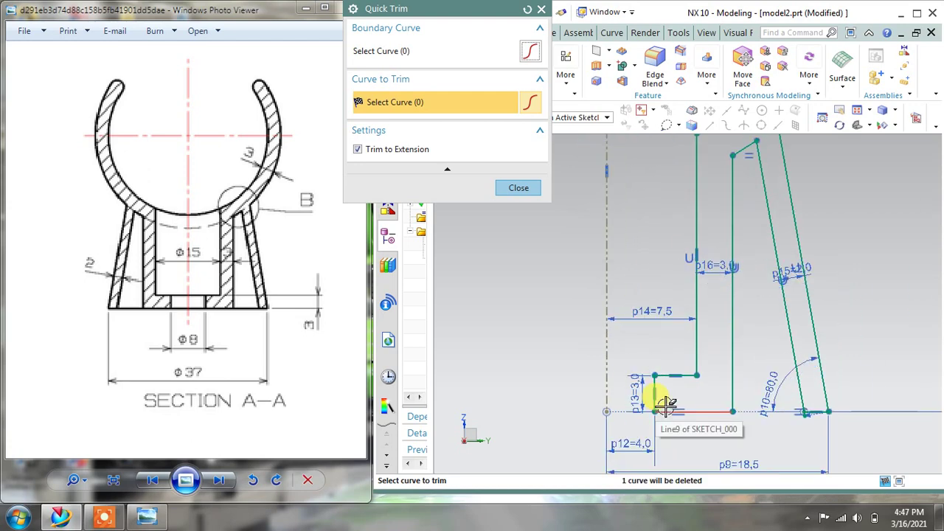
{"action": "scroll", "coordinate": [666, 404], "scroll_direction": "up", "scroll_amount": 2}
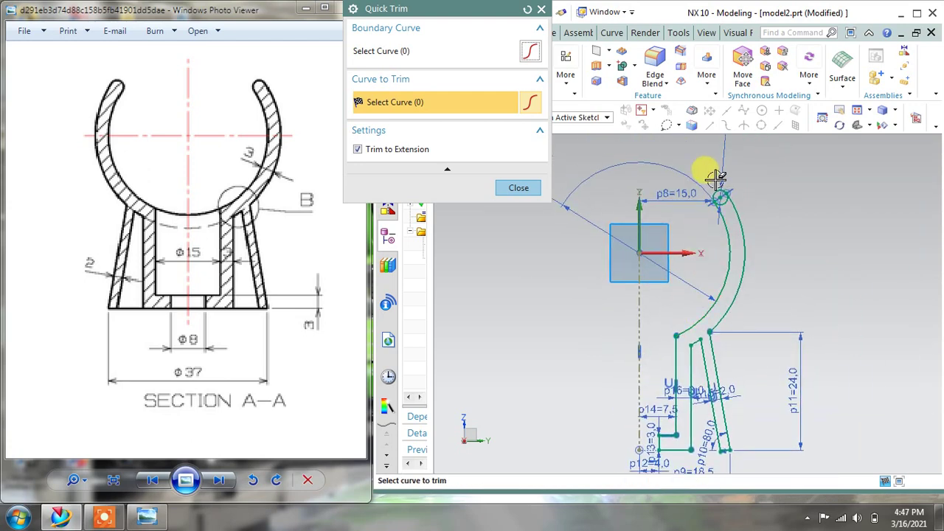
{"action": "scroll", "coordinate": [715, 193], "scroll_direction": "down", "scroll_amount": 3}
{"action": "scroll", "coordinate": [718, 206], "scroll_direction": "up", "scroll_amount": 2}
{"action": "left_click", "coordinate": [720, 208]}
{"action": "scroll", "coordinate": [715, 212], "scroll_direction": "up", "scroll_amount": 1}
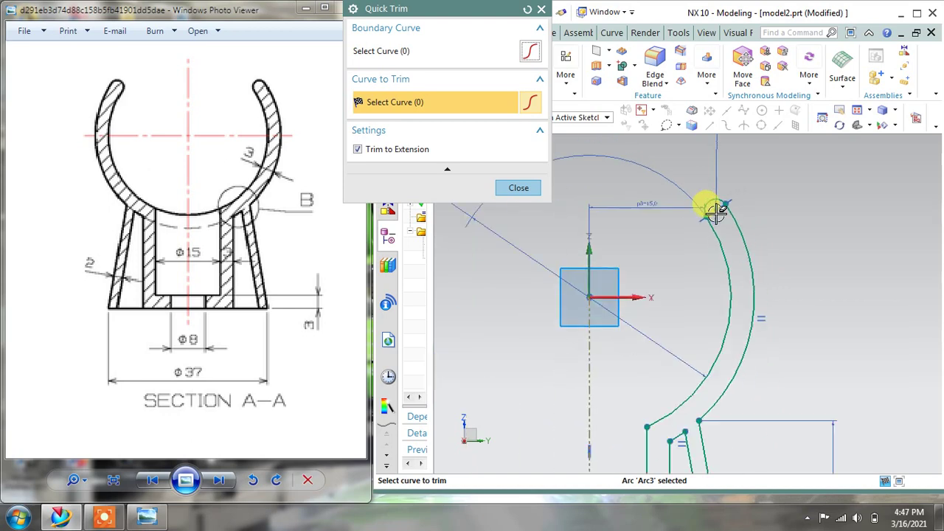
{"action": "scroll", "coordinate": [714, 207], "scroll_direction": "up", "scroll_amount": 2}
{"action": "left_click", "coordinate": [527, 187]}
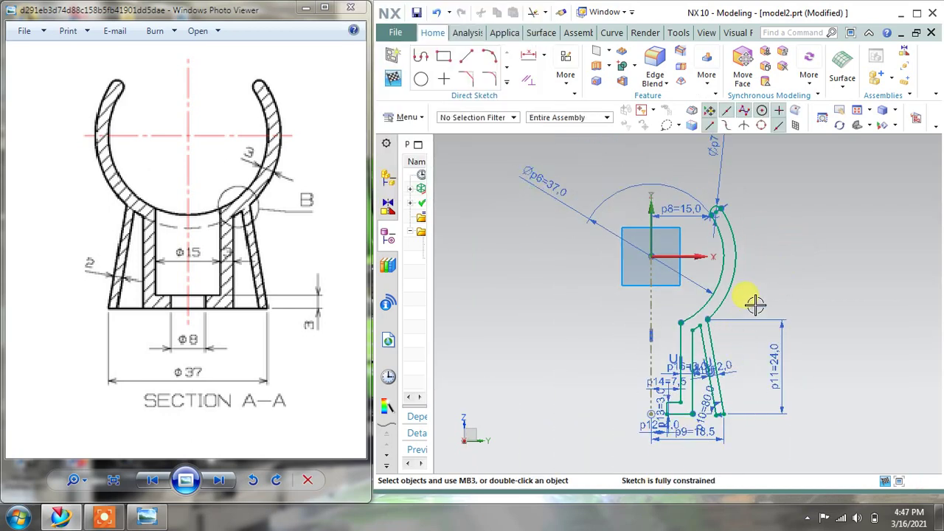
Examine the trimmed half-section, checking the ring tip, wall junctions and base corners for a closed profile against the drawing
{"action": "scroll", "coordinate": [716, 329], "scroll_direction": "down", "scroll_amount": 6}
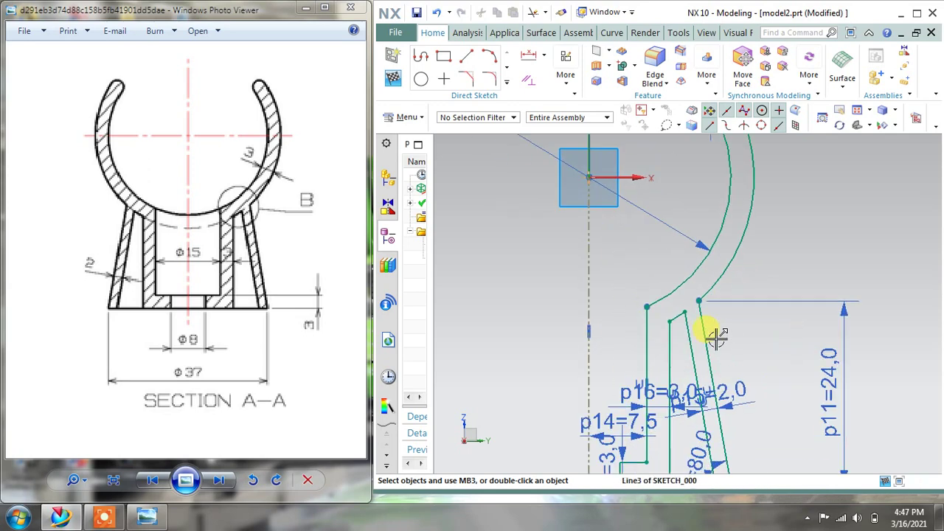
{"action": "left_click_drag", "start_coordinate": [686, 311], "coordinate": [689, 310]}
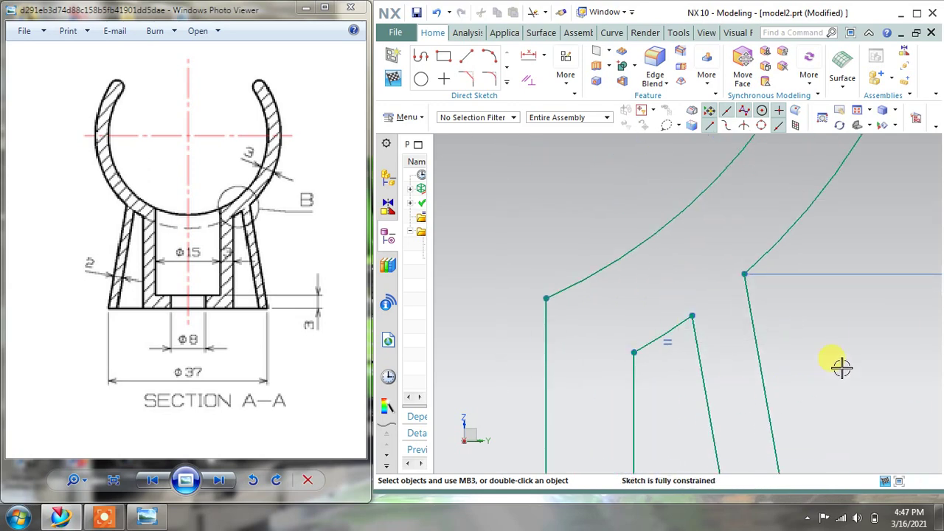
{"action": "scroll", "coordinate": [841, 366], "scroll_direction": "up", "scroll_amount": 4}
{"action": "middle_click_drag", "start_coordinate": [841, 366], "coordinate": [813, 355]}
{"action": "left_click", "coordinate": [916, 121]}
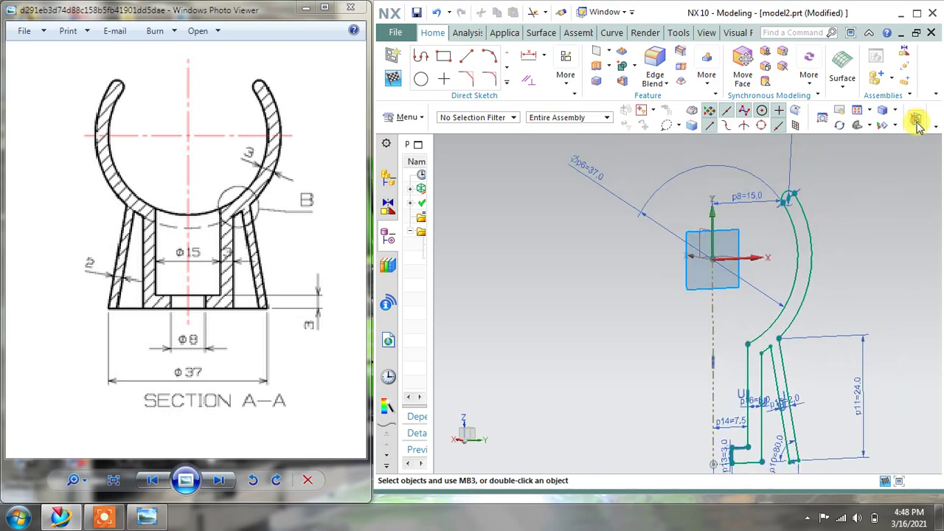
{"action": "scroll", "coordinate": [728, 438], "scroll_direction": "down", "scroll_amount": 3}
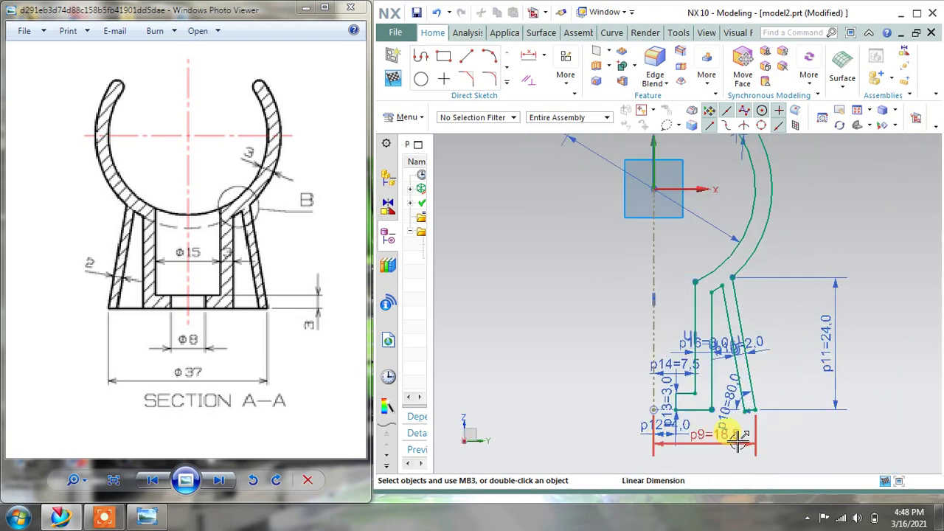
{"action": "scroll", "coordinate": [764, 293], "scroll_direction": "up", "scroll_amount": 4}
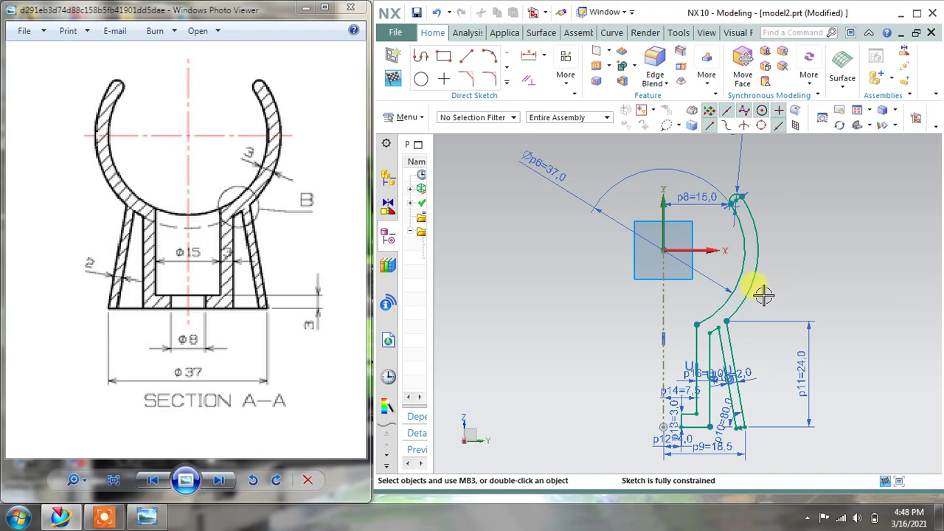
{"action": "scroll", "coordinate": [730, 310], "scroll_direction": "down", "scroll_amount": 3}
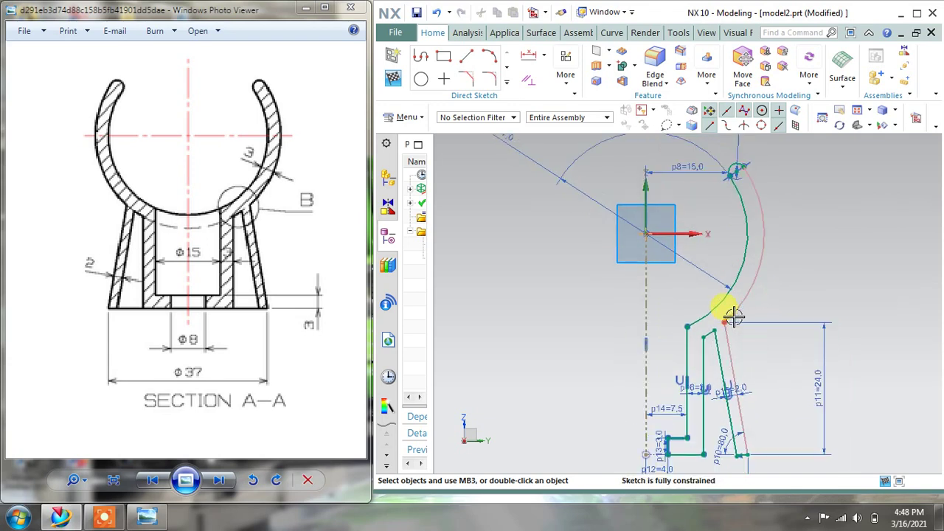
{"action": "scroll", "coordinate": [735, 309], "scroll_direction": "up", "scroll_amount": 2}
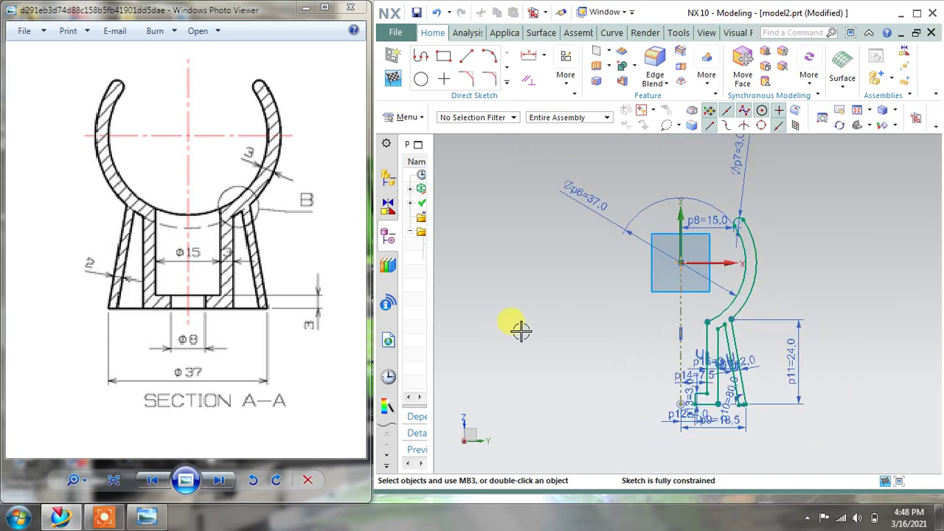
{"action": "scroll", "coordinate": [693, 384], "scroll_direction": "down", "scroll_amount": 3}
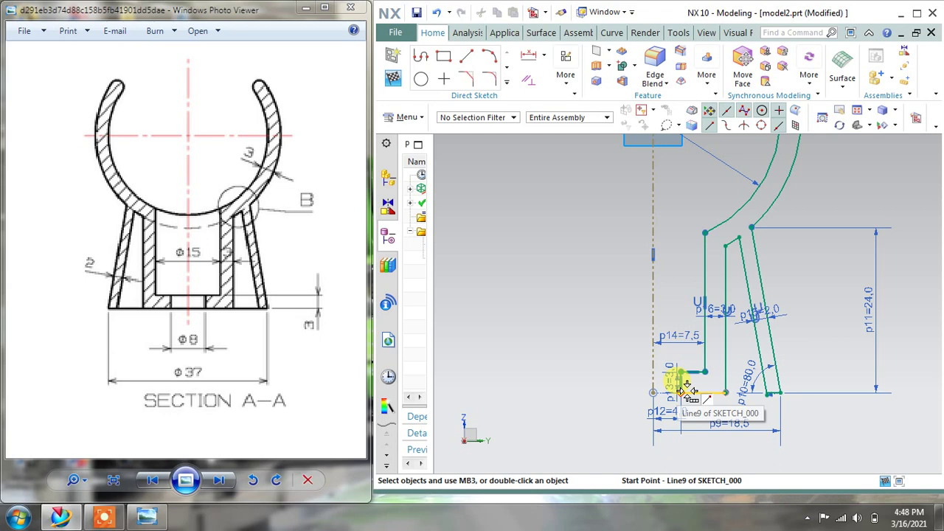
{"action": "scroll", "coordinate": [716, 217], "scroll_direction": "up", "scroll_amount": 4}
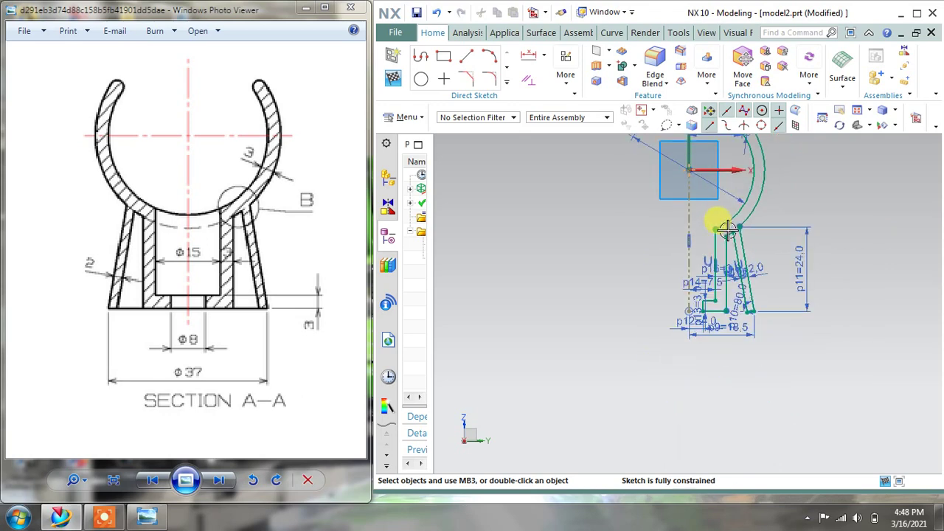
Trim the short end of the cone wall's inner line that overhangs below the base line
{"action": "scroll", "coordinate": [727, 177], "scroll_direction": "down", "scroll_amount": 3}
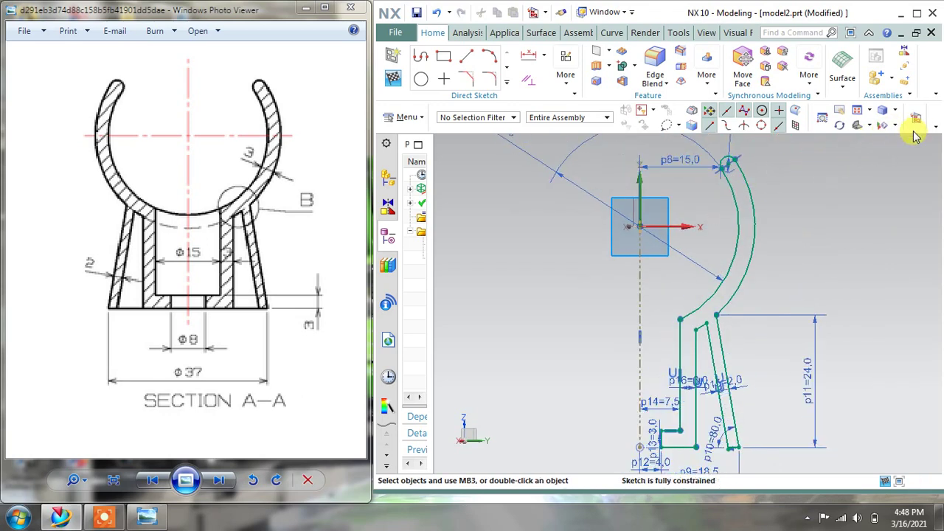
{"action": "scroll", "coordinate": [843, 211], "scroll_direction": "up", "scroll_amount": 2}
{"action": "scroll", "coordinate": [737, 432], "scroll_direction": "down", "scroll_amount": 4}
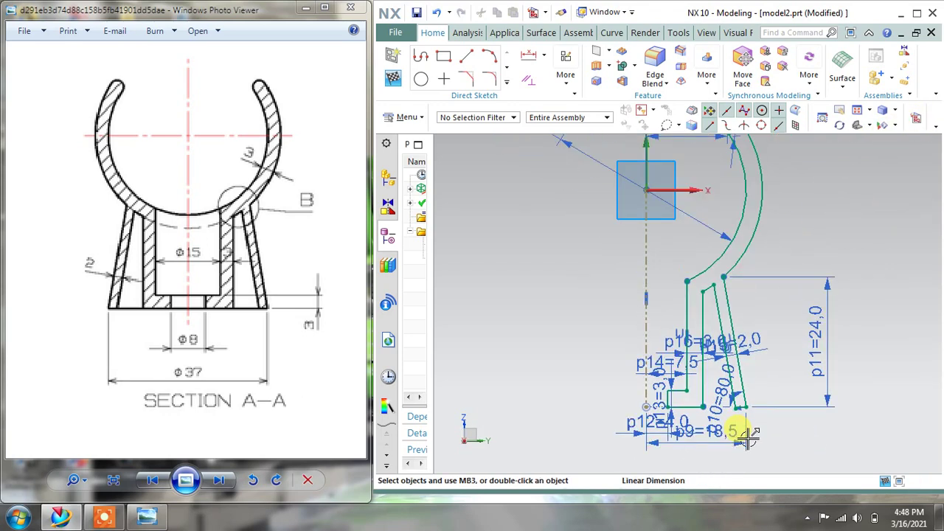
{"action": "scroll", "coordinate": [744, 375], "scroll_direction": "down", "scroll_amount": 5}
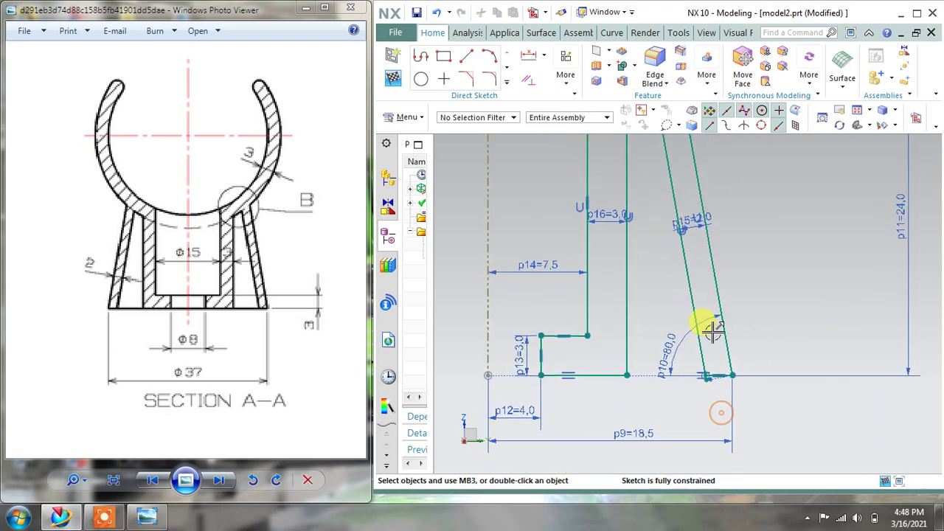
{"action": "scroll", "coordinate": [723, 409], "scroll_direction": "down", "scroll_amount": 4}
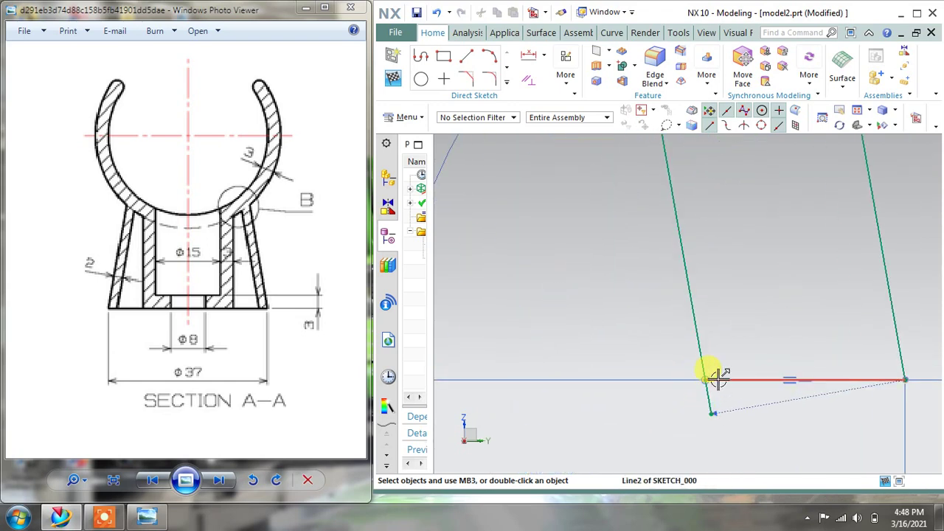
{"action": "middle_click_drag", "start_coordinate": [719, 378], "coordinate": [725, 329], "text": "shift"}
{"action": "scroll", "coordinate": [708, 316], "scroll_direction": "up", "scroll_amount": 2}
{"action": "scroll", "coordinate": [708, 317], "scroll_direction": "down", "scroll_amount": 3}
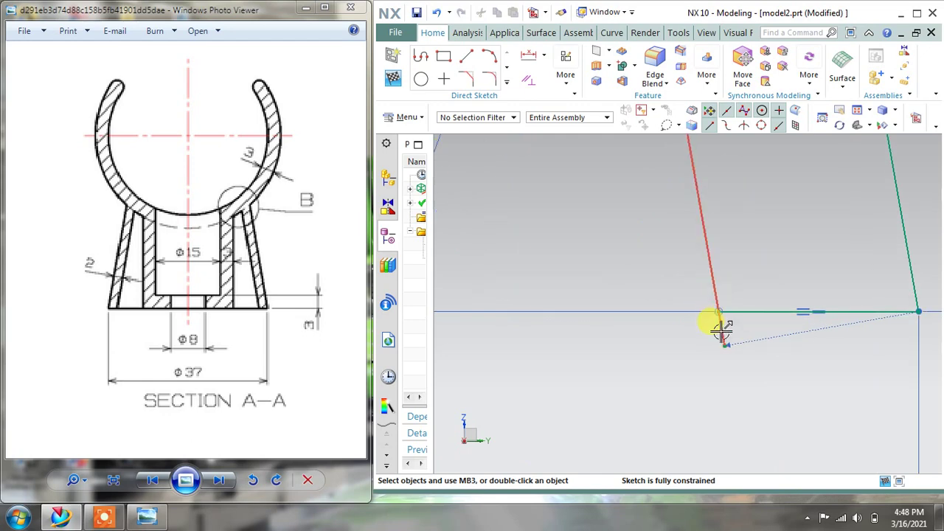
{"action": "left_click", "coordinate": [506, 82]}
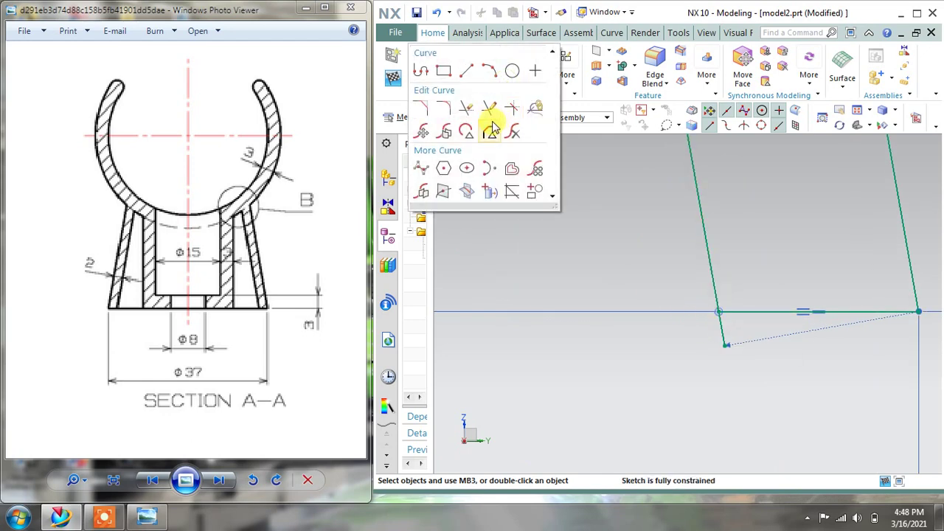
{"action": "left_click", "coordinate": [489, 111]}
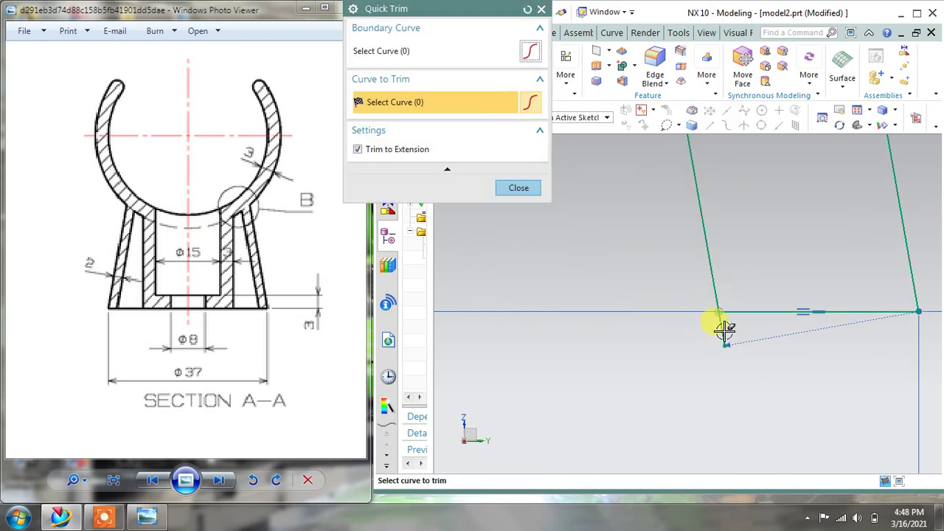
{"action": "scroll", "coordinate": [725, 330], "scroll_direction": "up", "scroll_amount": 2}
{"action": "scroll", "coordinate": [572, 299], "scroll_direction": "down", "scroll_amount": 1}
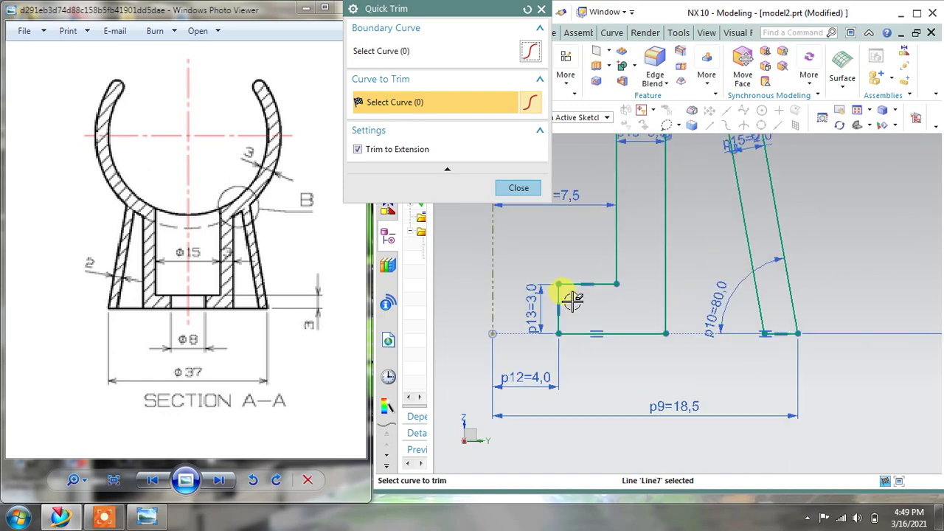
Check the wall junctions of the trimmed half-section, end the trimming and finish the sketch
{"action": "scroll", "coordinate": [582, 295], "scroll_direction": "down", "scroll_amount": 5}
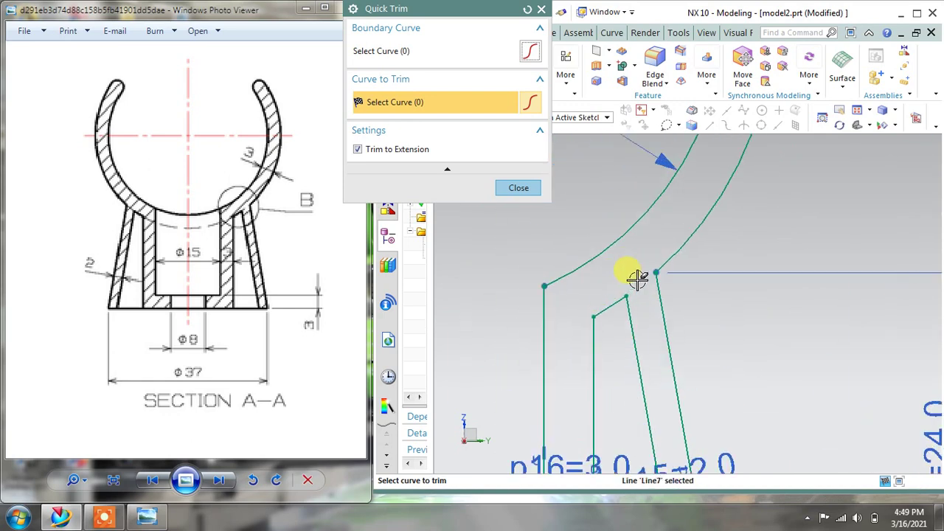
{"action": "scroll", "coordinate": [646, 258], "scroll_direction": "up", "scroll_amount": 5}
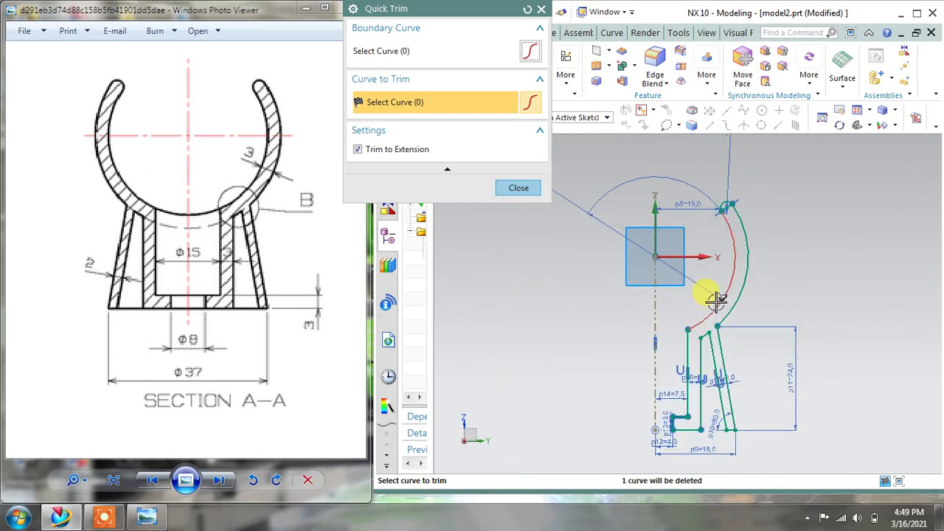
{"action": "left_click", "coordinate": [520, 188]}
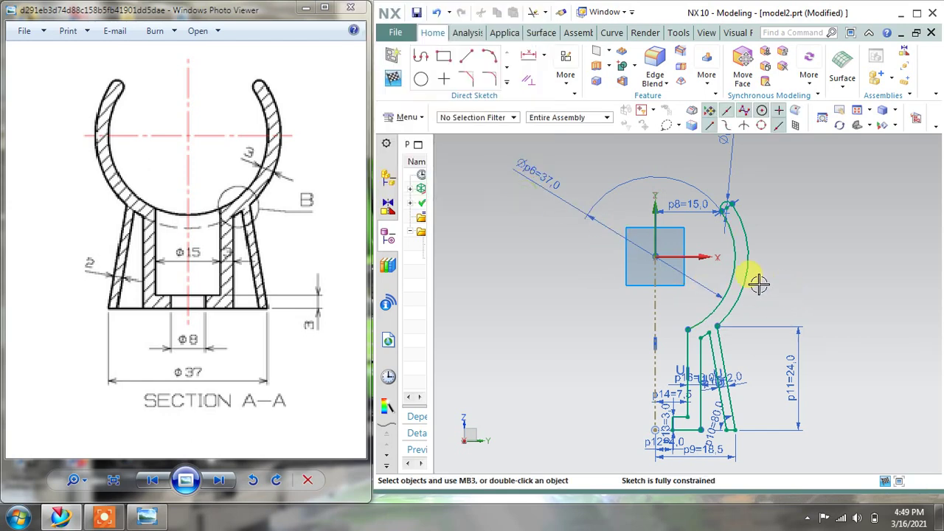
{"action": "left_click", "coordinate": [391, 77]}
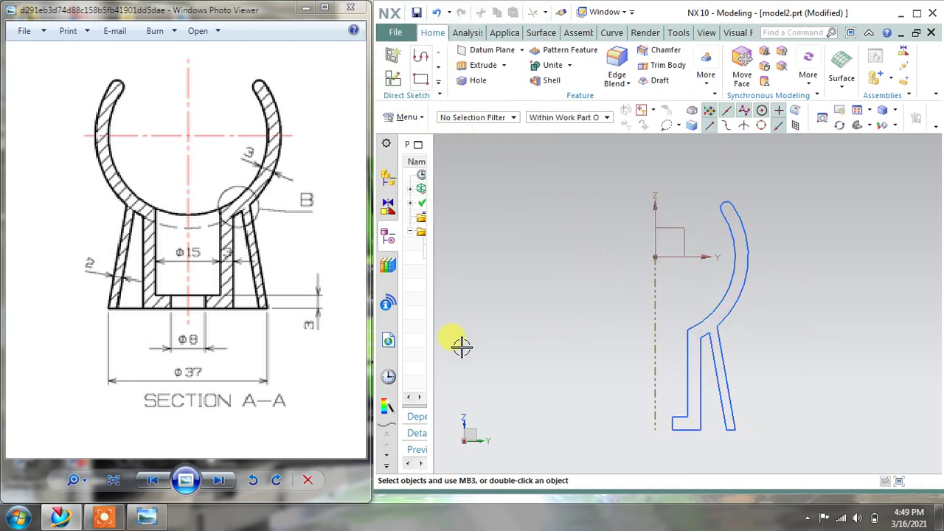
{"action": "left_click", "coordinate": [507, 67]}
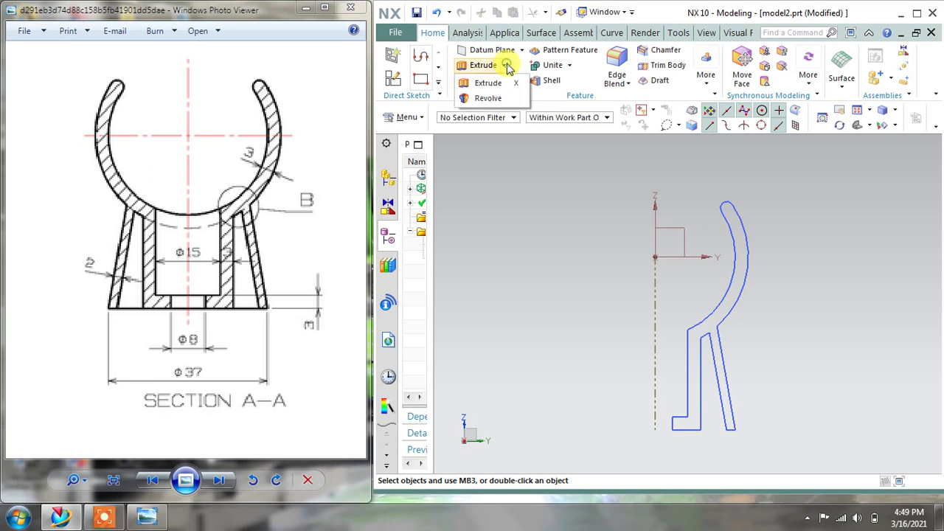
{"action": "left_click", "coordinate": [488, 98]}
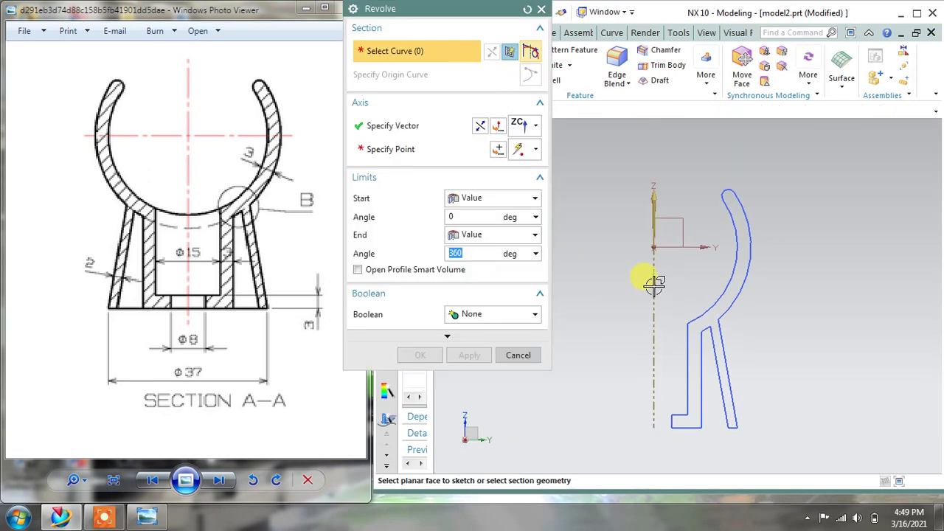
{"action": "left_click", "coordinate": [653, 279]}
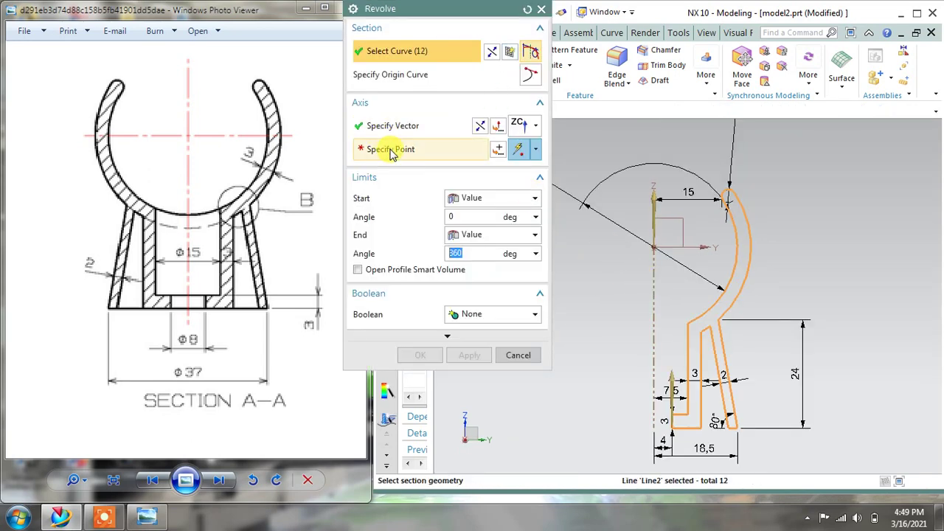
{"action": "middle_click_drag", "start_coordinate": [656, 242], "coordinate": [655, 245]}
{"action": "left_click", "coordinate": [656, 247]}
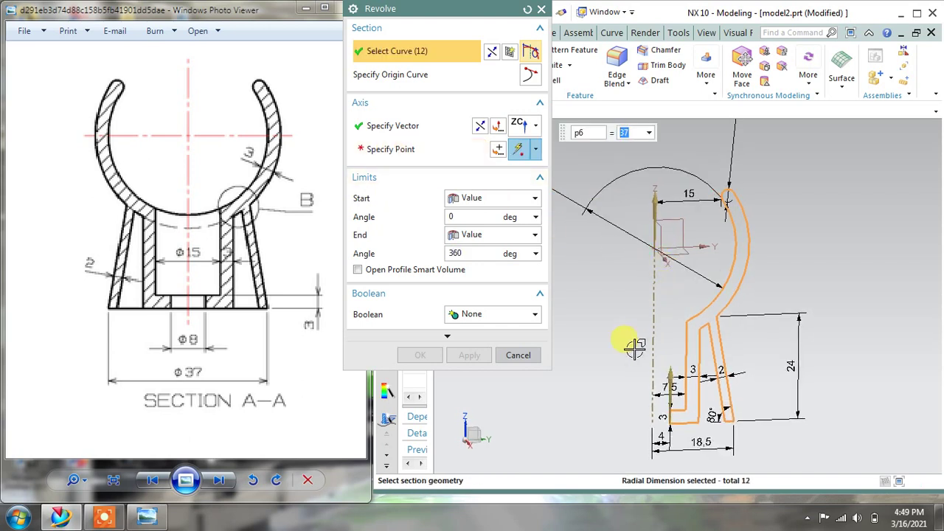
{"action": "left_click", "coordinate": [503, 353]}
Revolve the half-section profile 360 degrees about the Z axis through the origin, with no boolean
{"action": "left_click", "coordinate": [474, 63]}
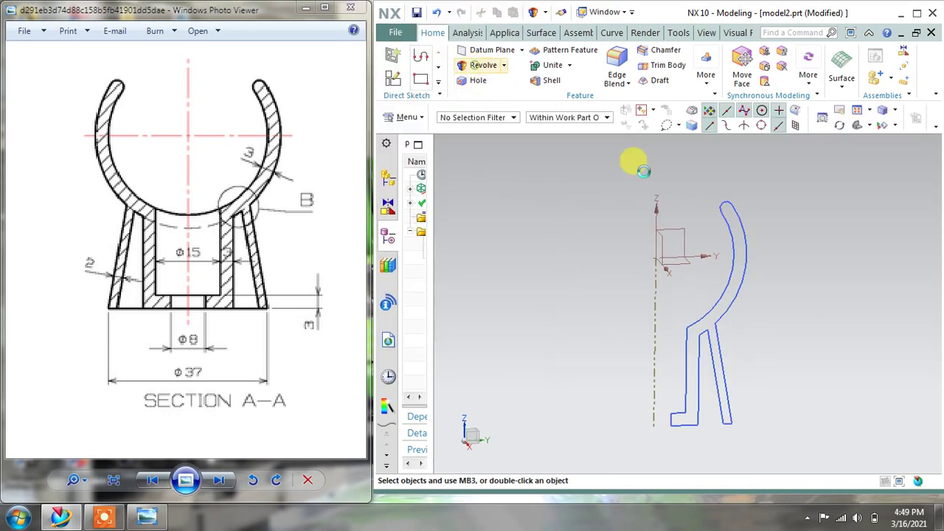
{"action": "left_click", "coordinate": [728, 211]}
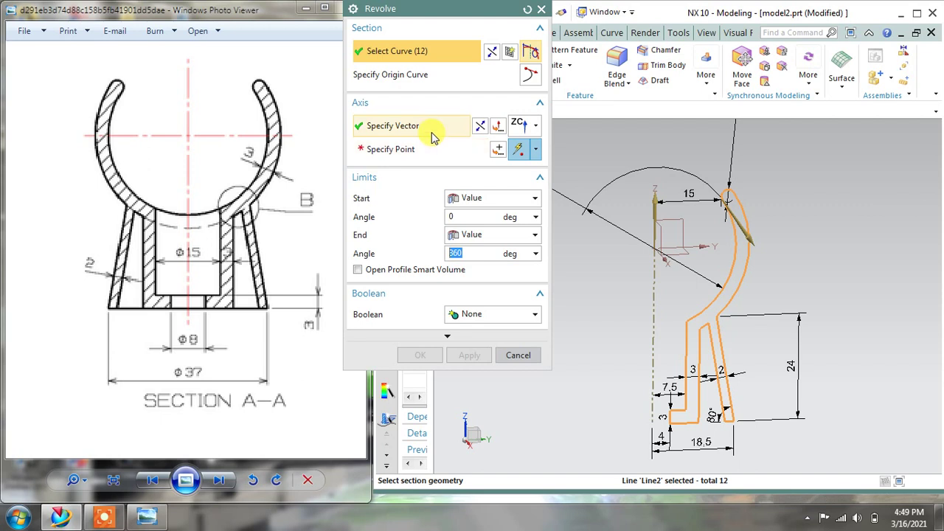
{"action": "left_click", "coordinate": [429, 151]}
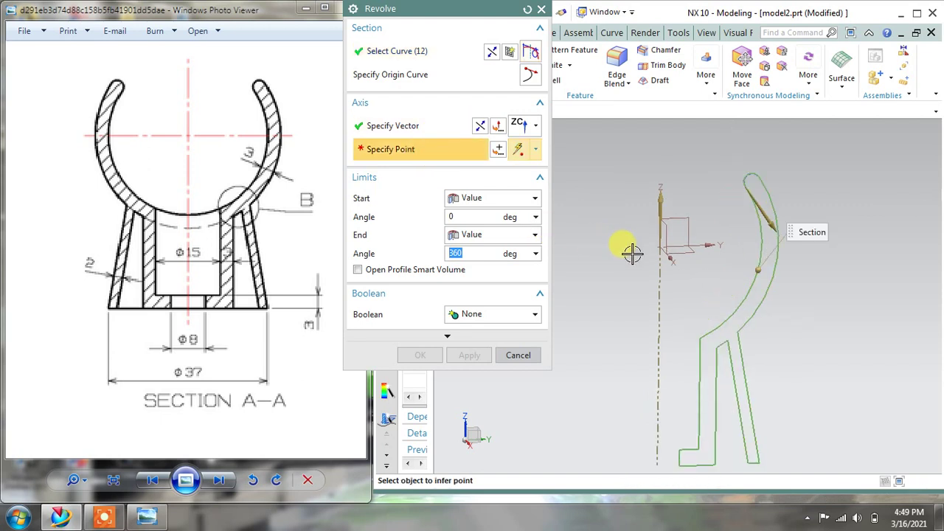
{"action": "left_click", "coordinate": [673, 237]}
{"action": "scroll", "coordinate": [668, 185], "scroll_direction": "down", "scroll_amount": 3}
{"action": "middle_click_drag", "start_coordinate": [667, 184], "coordinate": [634, 258]}
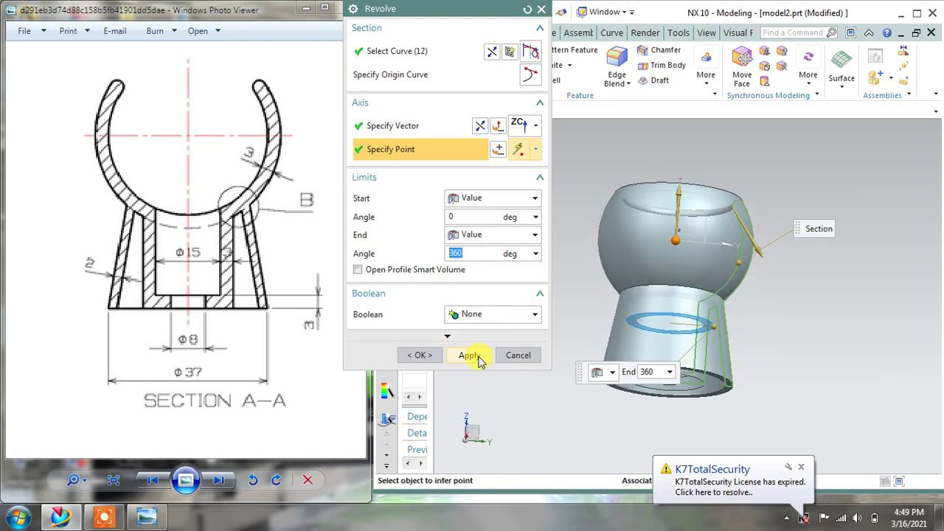
{"action": "left_click", "coordinate": [469, 355]}
{"action": "left_click", "coordinate": [518, 355]}
{"action": "left_click", "coordinate": [801, 466]}
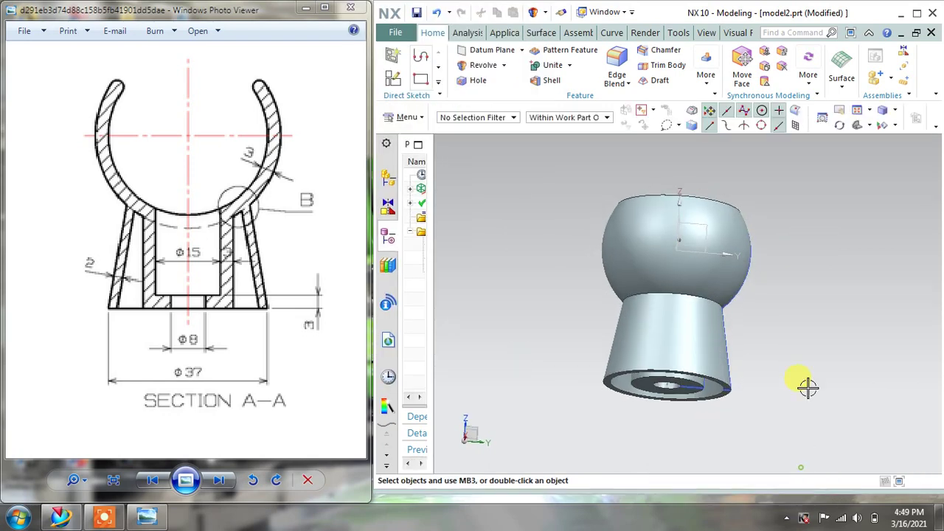
Hide the profile sketch and compare the revolved body with the drawing's tapered side view
{"action": "mouse_move", "coordinate": [792, 267]}
{"action": "middle_mouse_down"}
{"action": "mouse_move", "coordinate": [779, 316]}
{"action": "mouse_move", "coordinate": [727, 255]}
{"action": "middle_mouse_up"}
{"action": "right_click", "coordinate": [727, 251]}
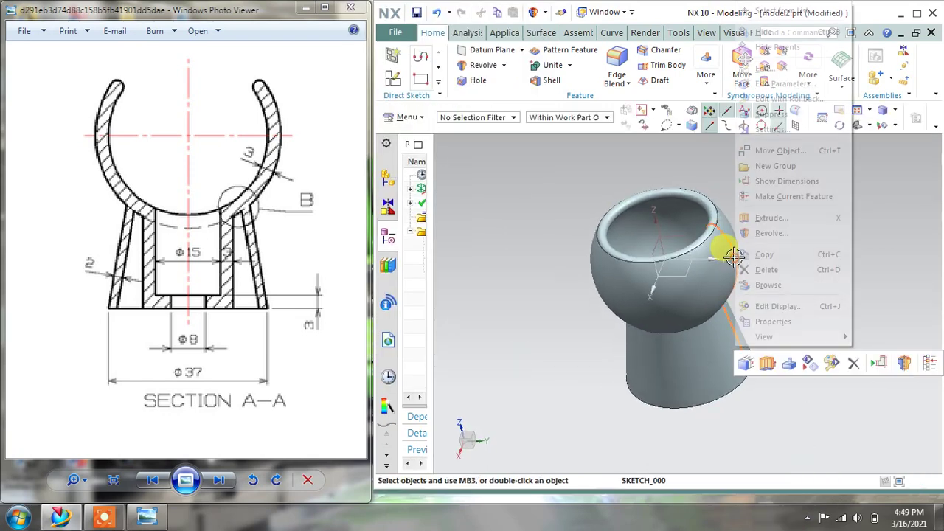
{"action": "middle_click_drag", "start_coordinate": [748, 189], "coordinate": [709, 224]}
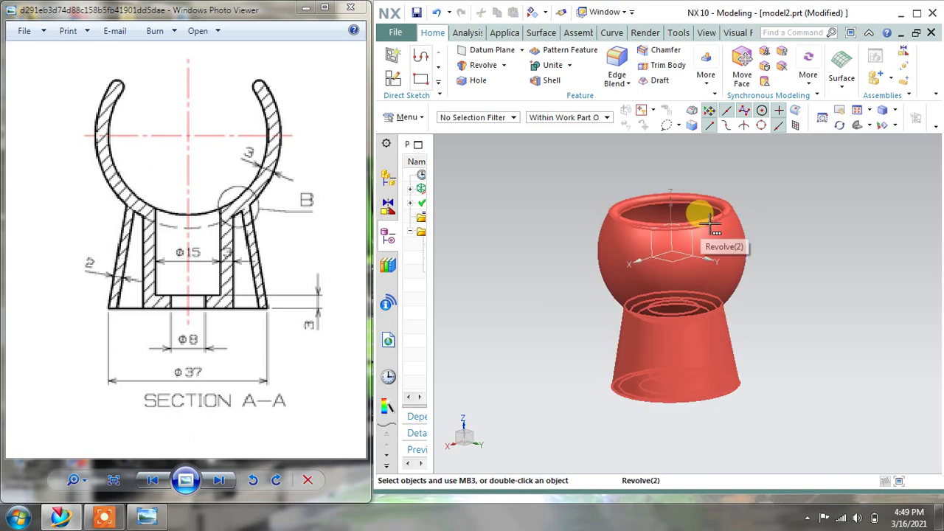
{"action": "mouse_move", "coordinate": [771, 301]}
{"action": "middle_mouse_down"}
{"action": "mouse_move", "coordinate": [767, 261]}
{"action": "mouse_move", "coordinate": [779, 311]}
{"action": "mouse_move", "coordinate": [774, 337]}
{"action": "mouse_move", "coordinate": [773, 283]}
{"action": "mouse_move", "coordinate": [770, 295]}
{"action": "middle_mouse_up"}
{"action": "scroll", "coordinate": [190, 294], "scroll_direction": "down", "scroll_amount": 4}
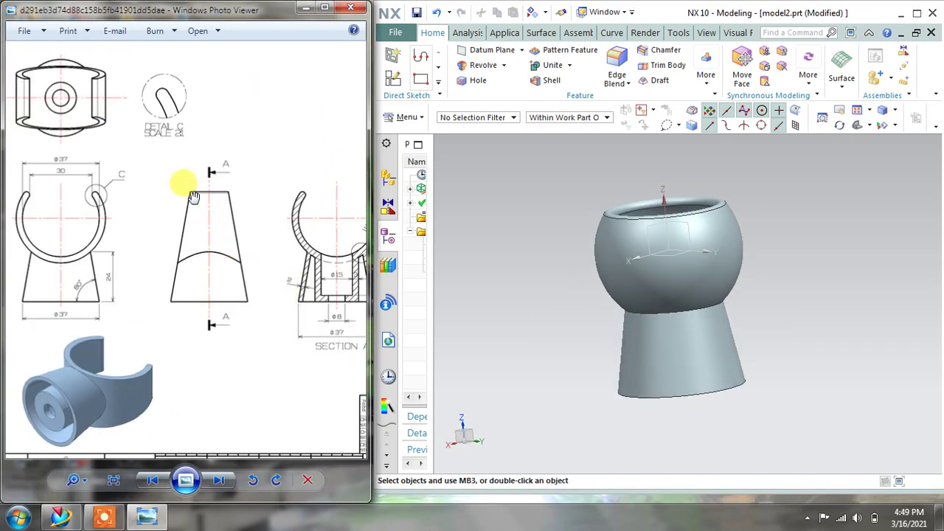
{"action": "middle_click_drag", "start_coordinate": [605, 247], "coordinate": [576, 282]}
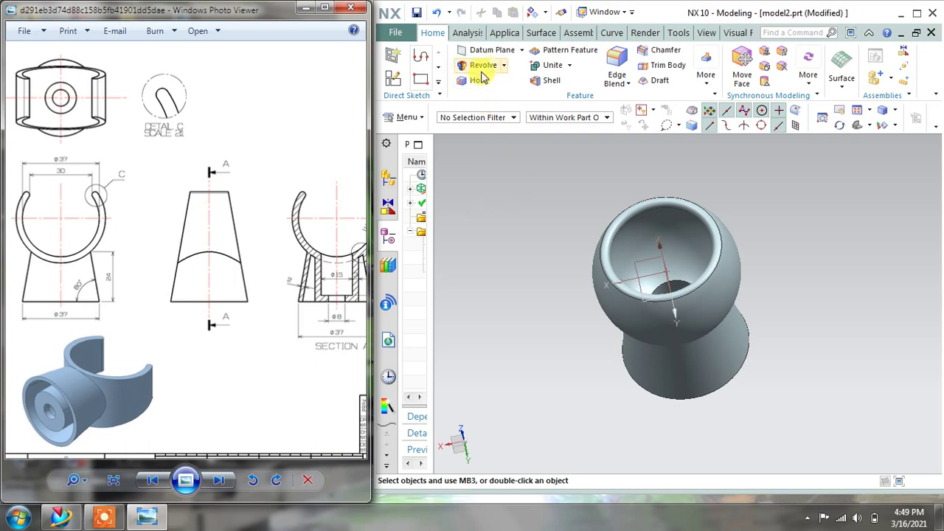
Create a new sketch on the XZ plane of the datum coordinate system
{"action": "left_click", "coordinate": [393, 57]}
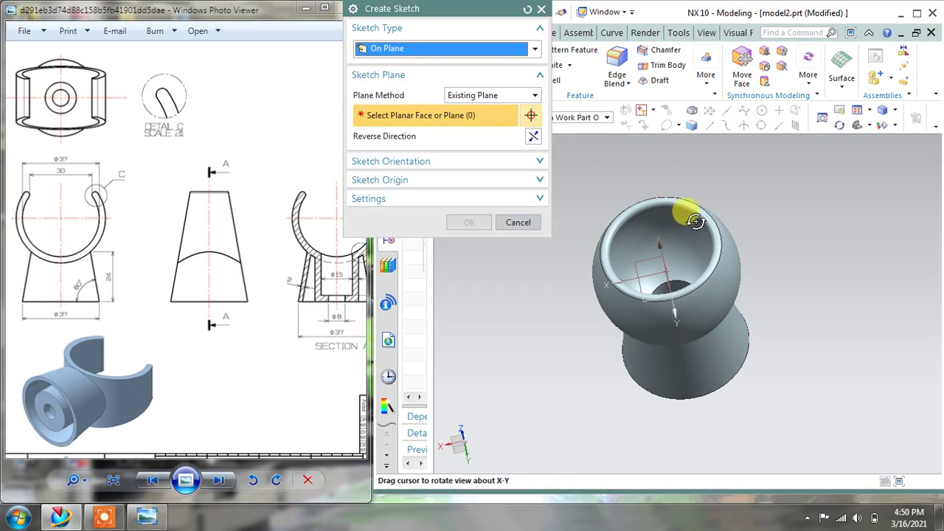
{"action": "middle_click_drag", "start_coordinate": [642, 206], "coordinate": [656, 247]}
{"action": "left_click", "coordinate": [639, 238]}
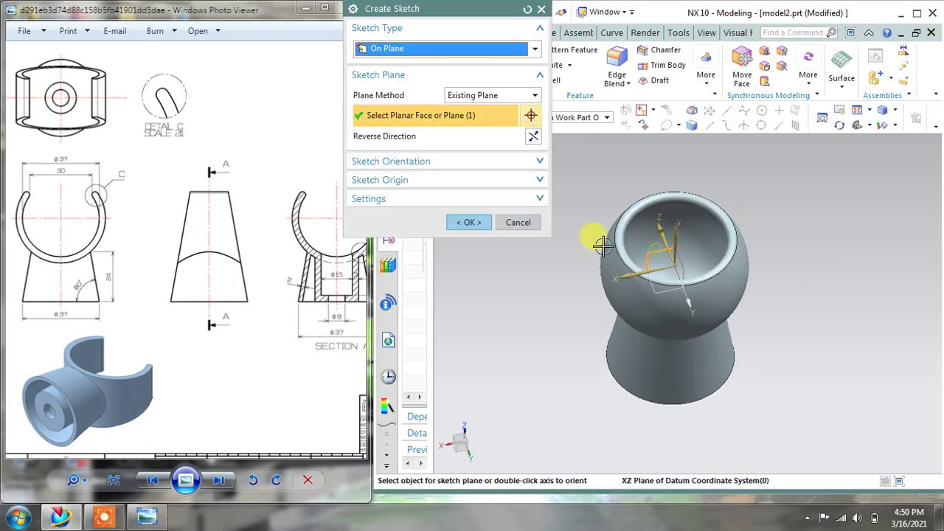
{"action": "left_click", "coordinate": [472, 223]}
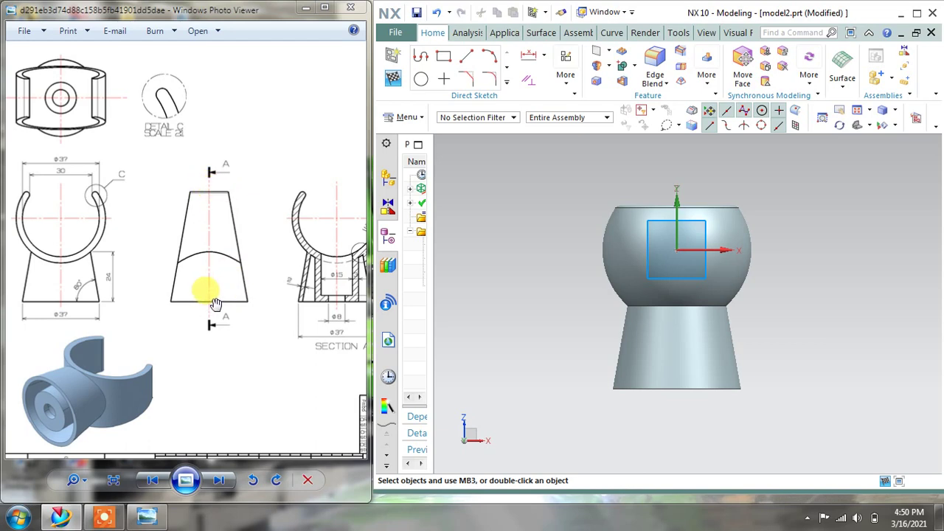
Project the outer bottom edge of the conical base into the sketch
{"action": "left_click", "coordinate": [464, 65]}
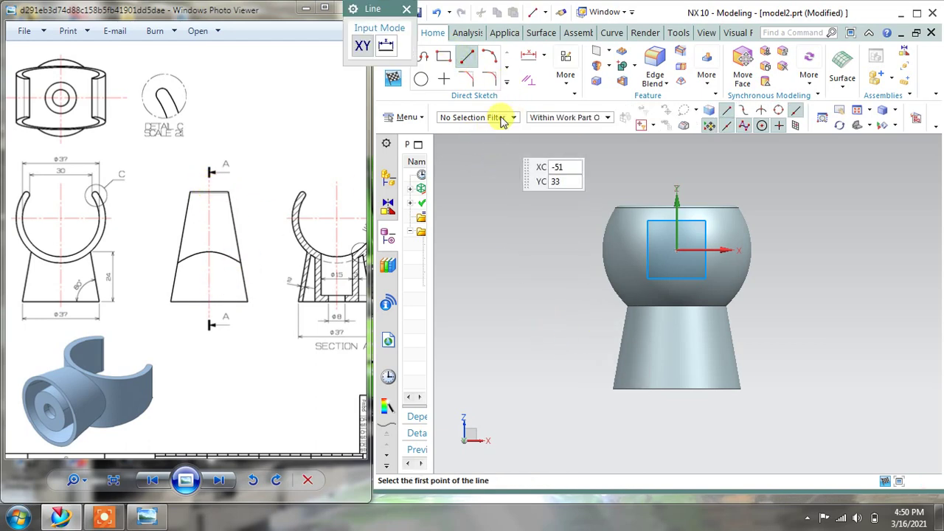
{"action": "left_click", "coordinate": [506, 81]}
{"action": "left_click", "coordinate": [487, 194]}
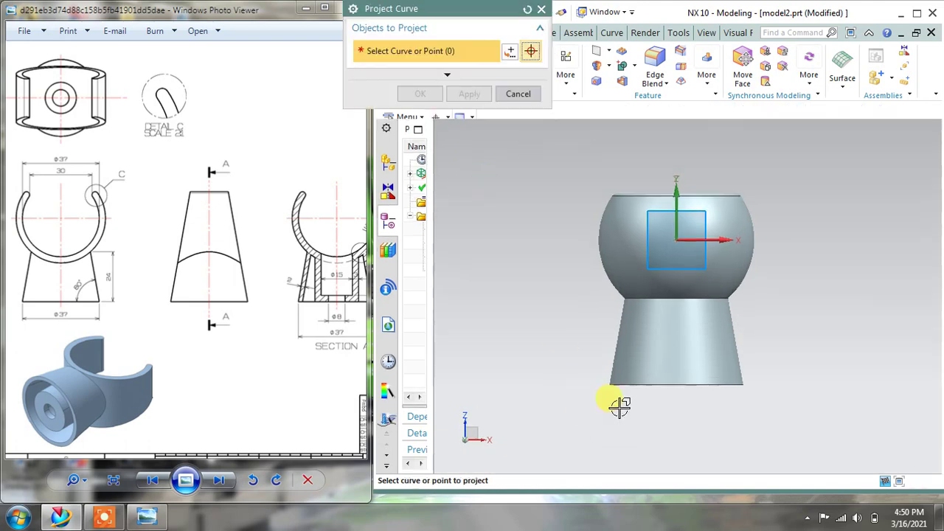
{"action": "left_click", "coordinate": [665, 384]}
{"action": "left_click", "coordinate": [469, 94]}
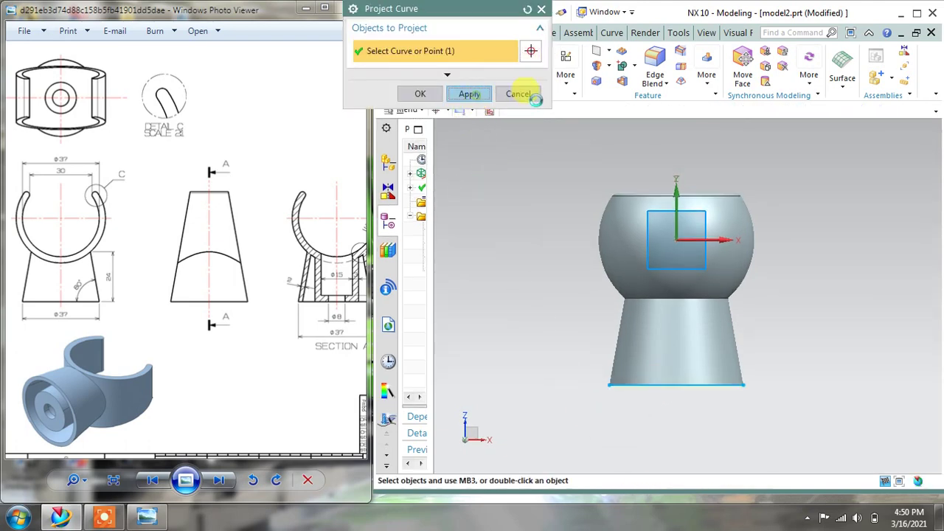
{"action": "left_click", "coordinate": [525, 96]}
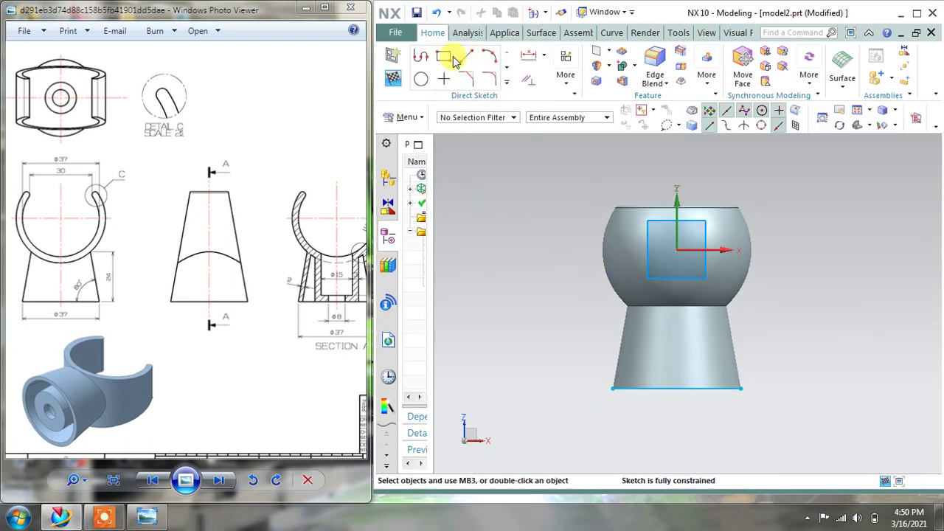
Sketch two inward-leaning side lines from the projected edge's endpoints, joined above the body by a horizontal line about 14 mm long
{"action": "left_click", "coordinate": [422, 59]}
{"action": "left_click", "coordinate": [612, 388]}
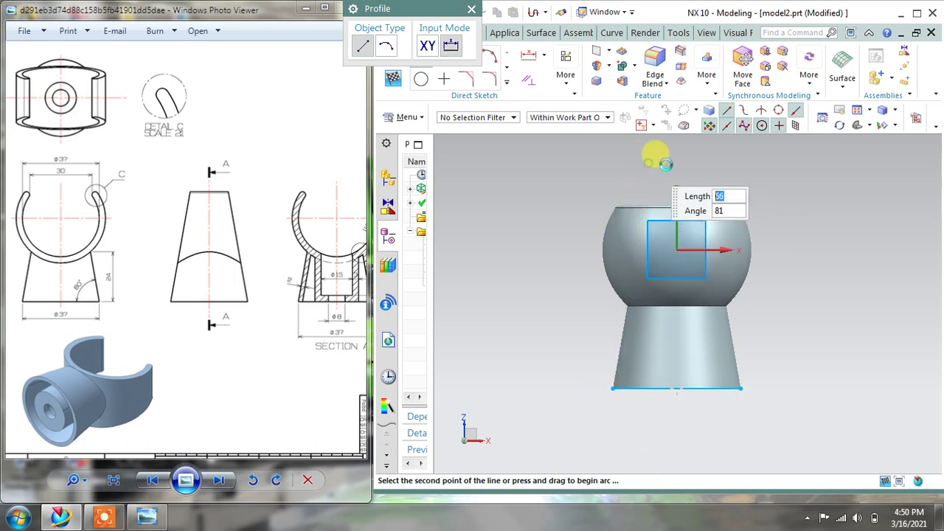
{"action": "left_click", "coordinate": [648, 163]}
{"action": "middle_click", "coordinate": [666, 153]}
{"action": "left_click", "coordinate": [740, 388]}
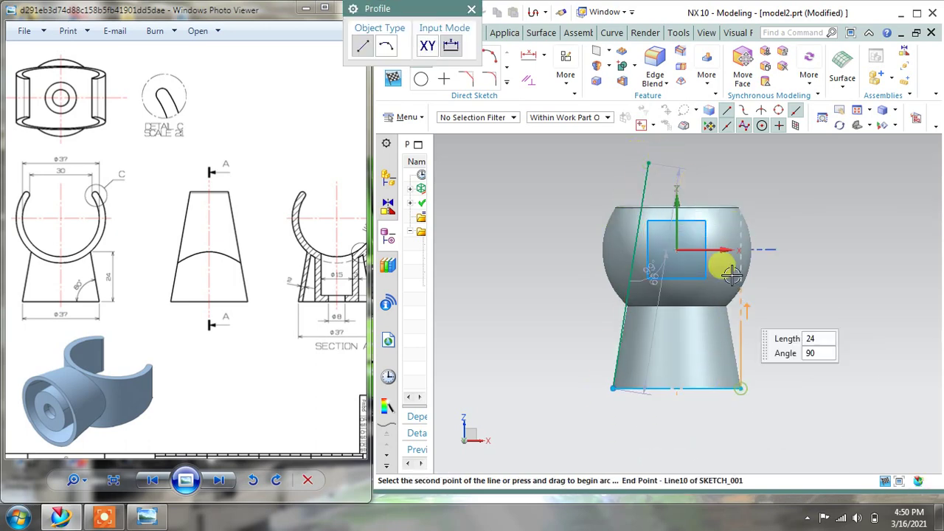
{"action": "left_click", "coordinate": [697, 163]}
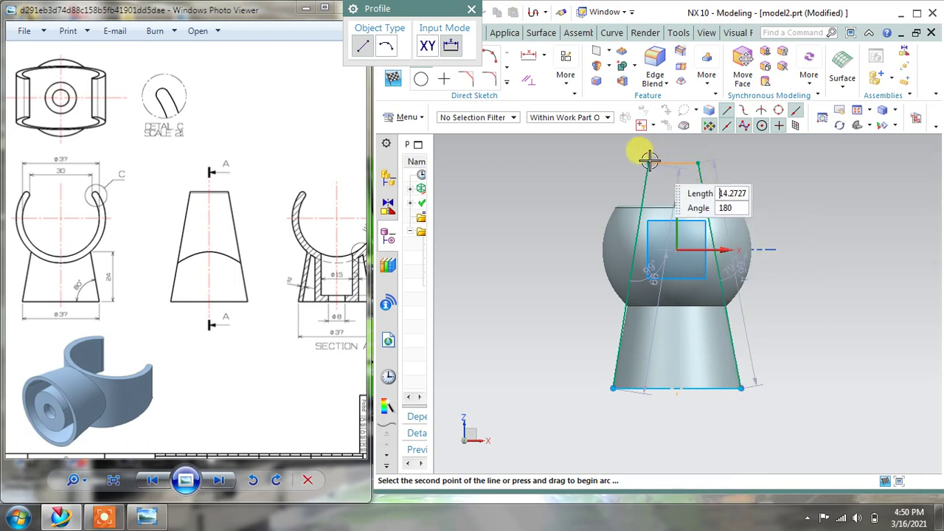
{"action": "left_click", "coordinate": [648, 163]}
{"action": "middle_click", "coordinate": [731, 185]}
{"action": "scroll", "coordinate": [571, 152], "scroll_direction": "up", "scroll_amount": 2}
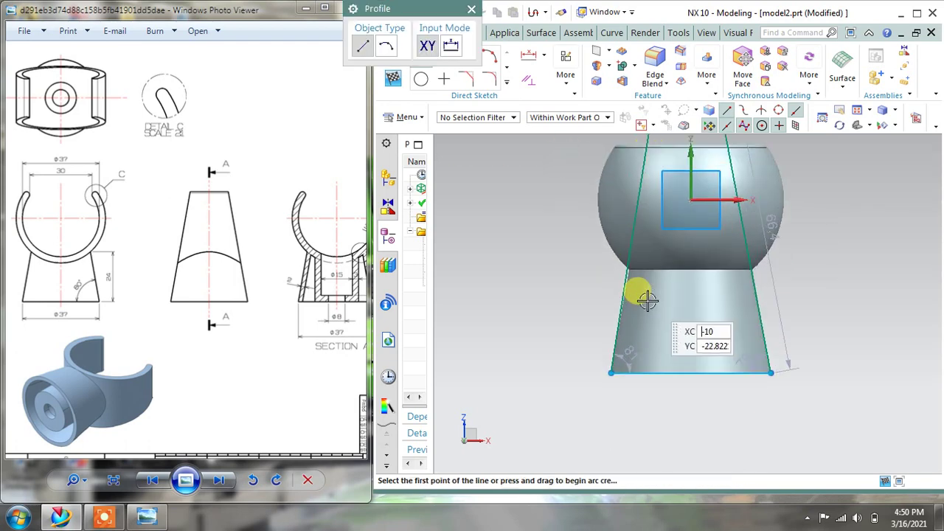
{"action": "scroll", "coordinate": [647, 298], "scroll_direction": "up", "scroll_amount": 1}
{"action": "left_click", "coordinate": [473, 9]}
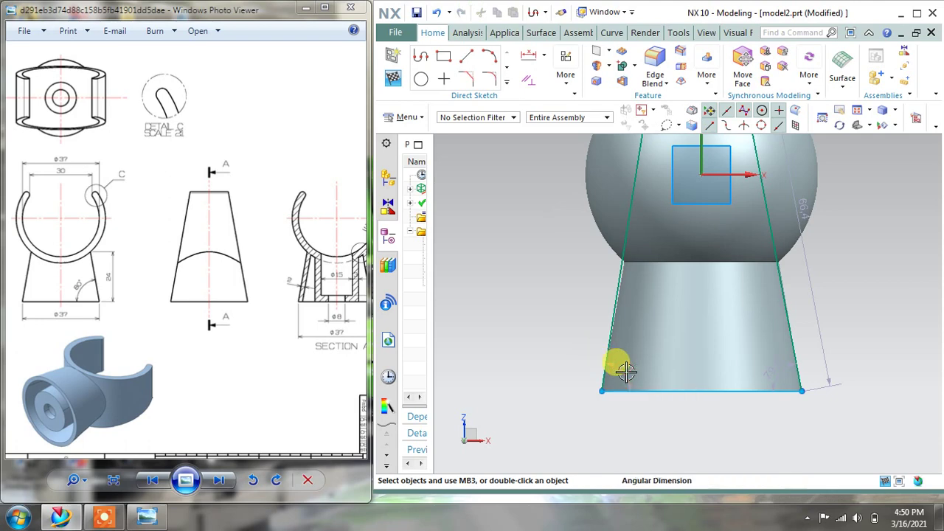
Dimension both base angles of the trapezoid outline at 80 degrees and finish the sketch
{"action": "left_click", "coordinate": [626, 373]}
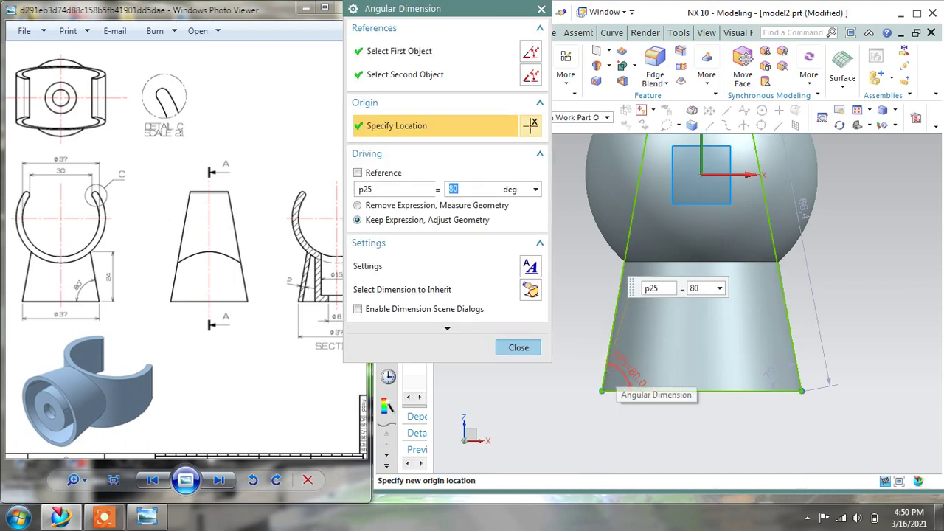
{"action": "middle_click", "coordinate": [778, 376]}
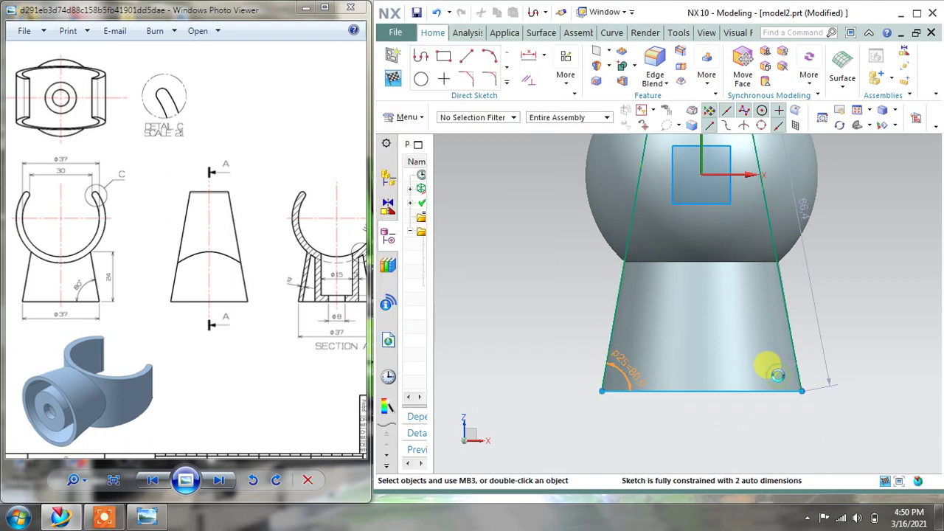
{"action": "double_click", "coordinate": [778, 376]}
{"action": "type", "text": "80"}
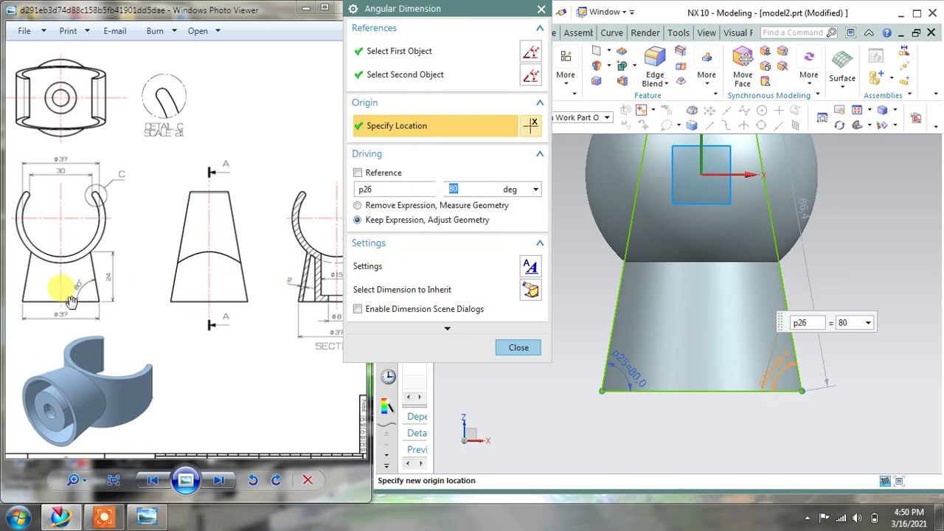
{"action": "middle_click", "coordinate": [721, 238]}
{"action": "scroll", "coordinate": [731, 308], "scroll_direction": "down", "scroll_amount": 3}
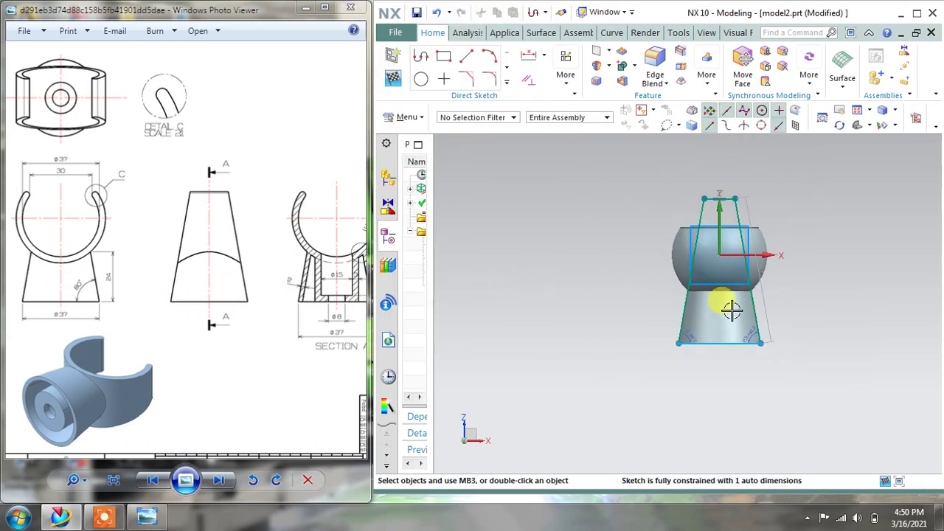
{"action": "scroll", "coordinate": [745, 192], "scroll_direction": "up", "scroll_amount": 2}
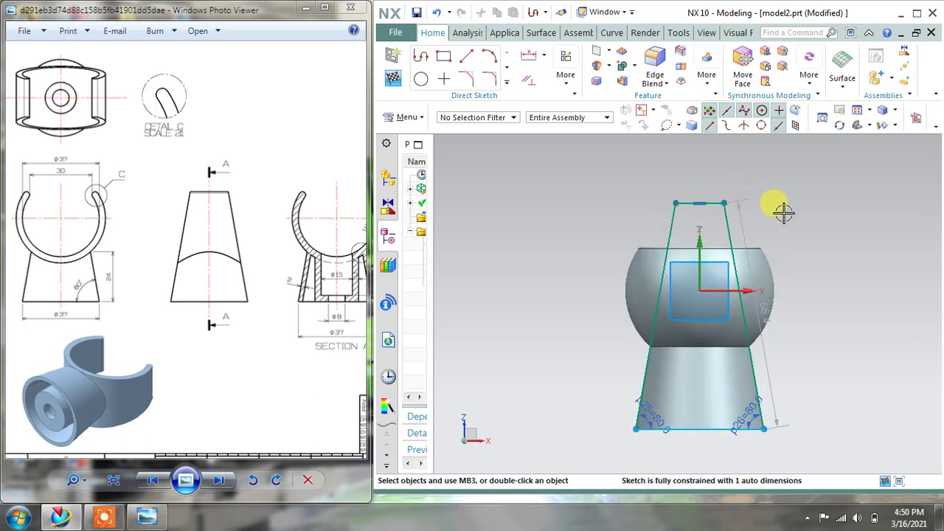
{"action": "middle_click_drag", "start_coordinate": [774, 260], "coordinate": [784, 280]}
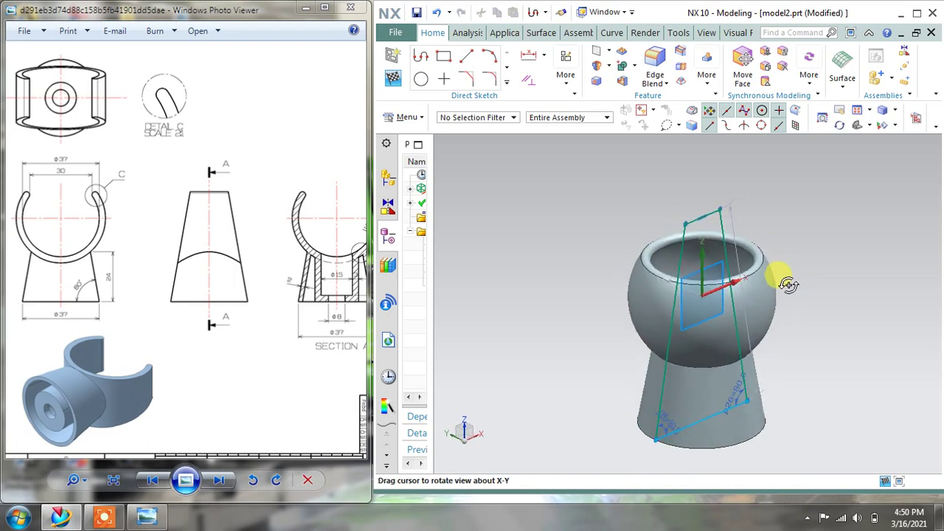
{"action": "left_click", "coordinate": [916, 118]}
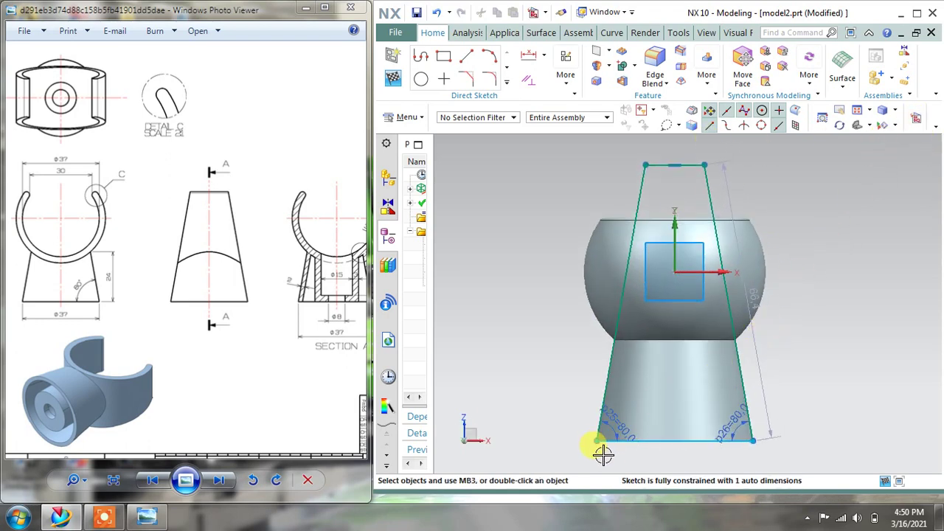
{"action": "left_click", "coordinate": [594, 442]}
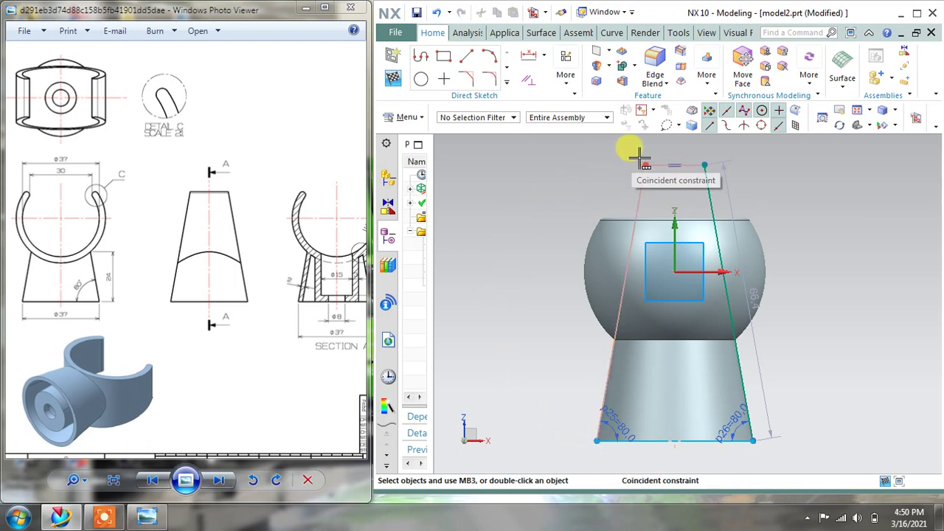
{"action": "left_click_drag", "start_coordinate": [638, 157], "coordinate": [646, 158]}
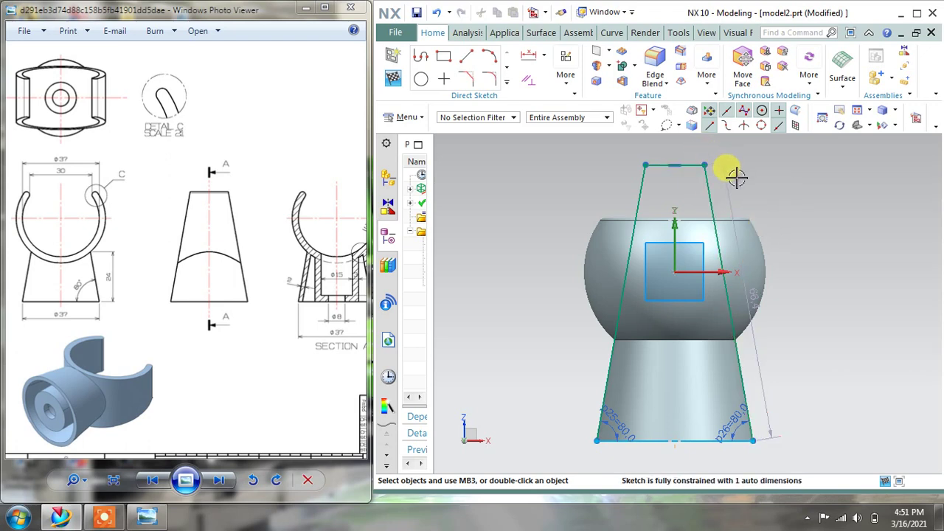
{"action": "left_click", "coordinate": [393, 89]}
Start an Extrude of the four-line trapezoid section with its direction along YC
{"action": "mouse_move", "coordinate": [674, 217]}
{"action": "middle_mouse_down"}
{"action": "mouse_move", "coordinate": [656, 221]}
{"action": "mouse_move", "coordinate": [568, 168]}
{"action": "middle_mouse_up"}
{"action": "left_click", "coordinate": [504, 65]}
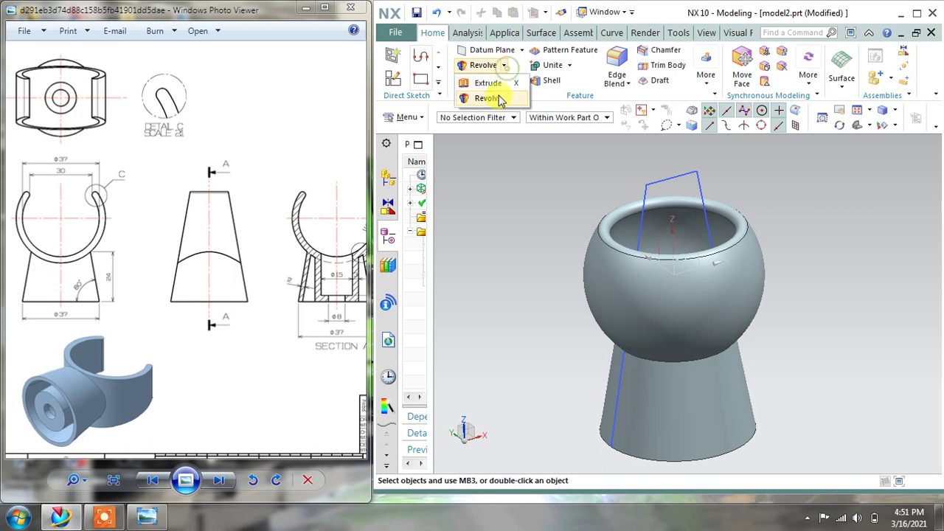
{"action": "left_click", "coordinate": [483, 82]}
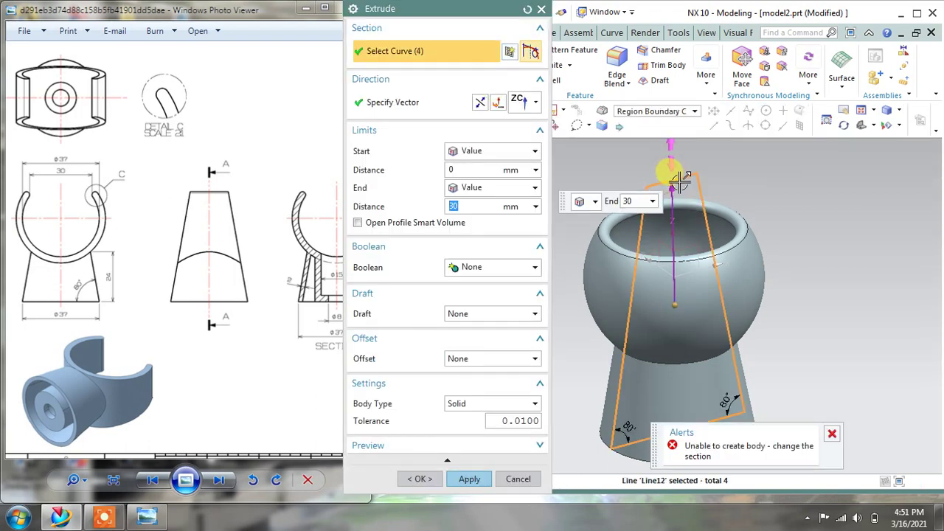
{"action": "left_click", "coordinate": [602, 126]}
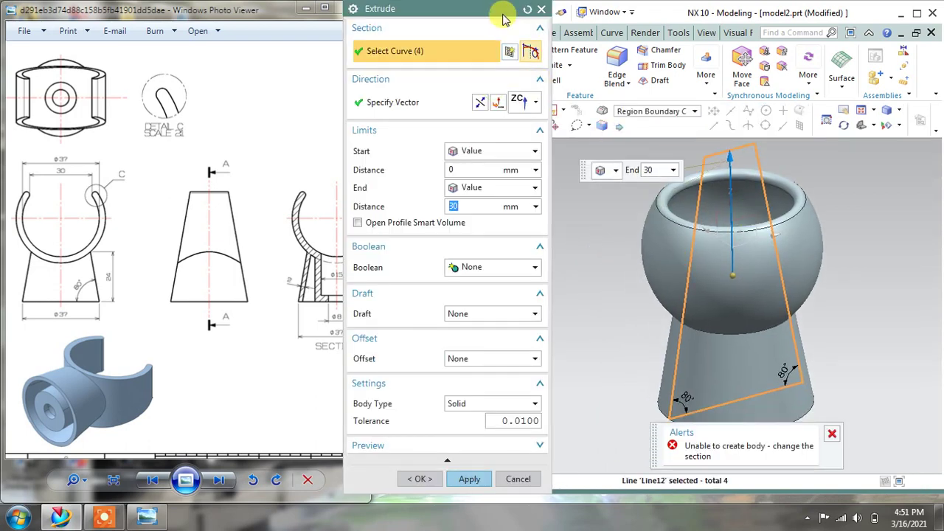
{"action": "left_click_drag", "start_coordinate": [491, 9], "coordinate": [353, 5]}
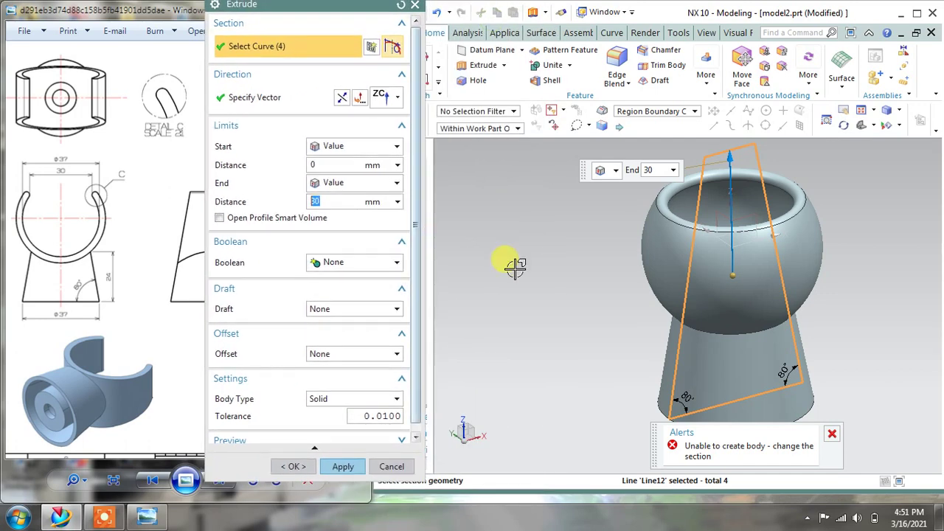
{"action": "left_click", "coordinate": [831, 435]}
{"action": "left_click", "coordinate": [391, 97]}
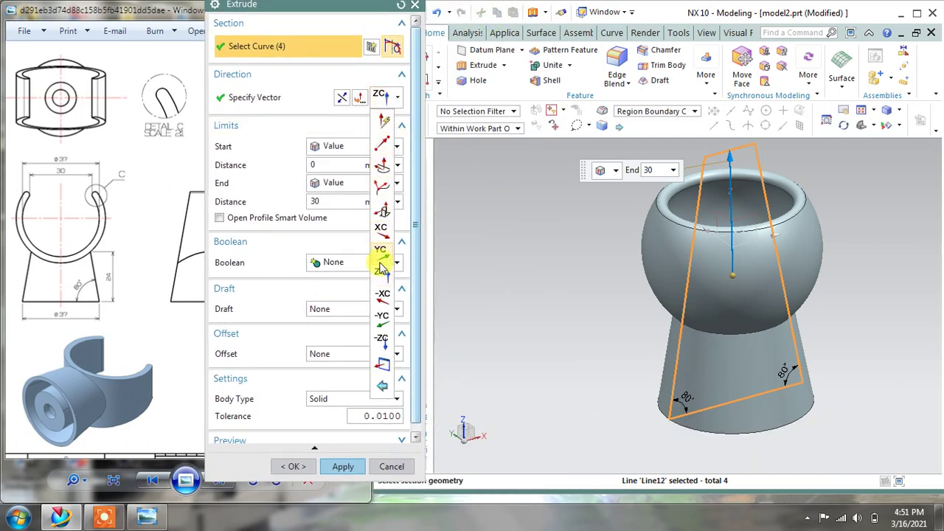
{"action": "left_click", "coordinate": [380, 258]}
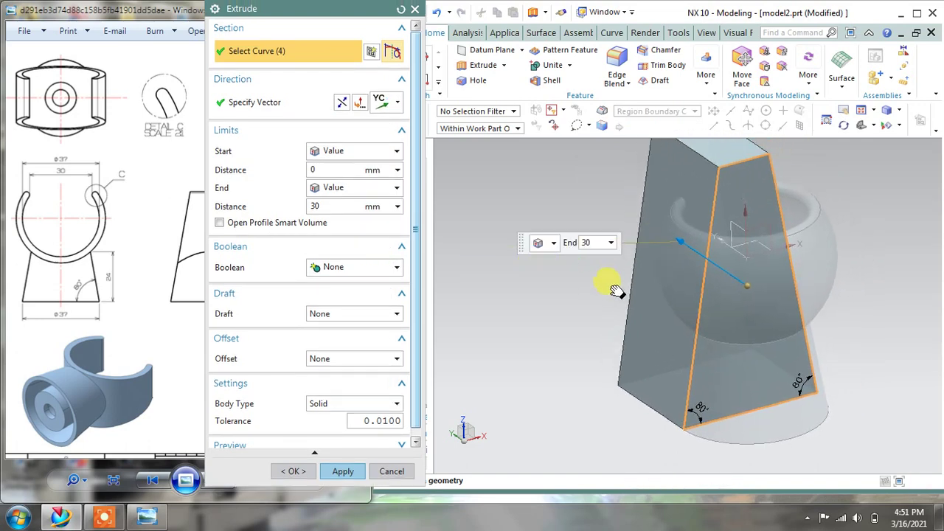
Extrude the trapezoid from -36 mm to 30 mm and intersect it with the revolved body
{"action": "left_click_drag", "start_coordinate": [746, 284], "coordinate": [826, 338]}
{"action": "middle_click_drag", "start_coordinate": [677, 306], "coordinate": [643, 291]}
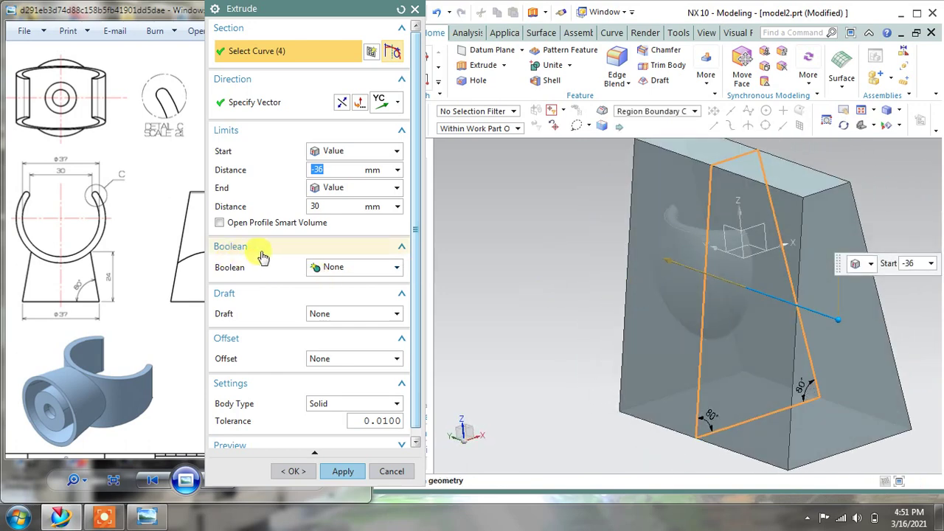
{"action": "left_click", "coordinate": [338, 269]}
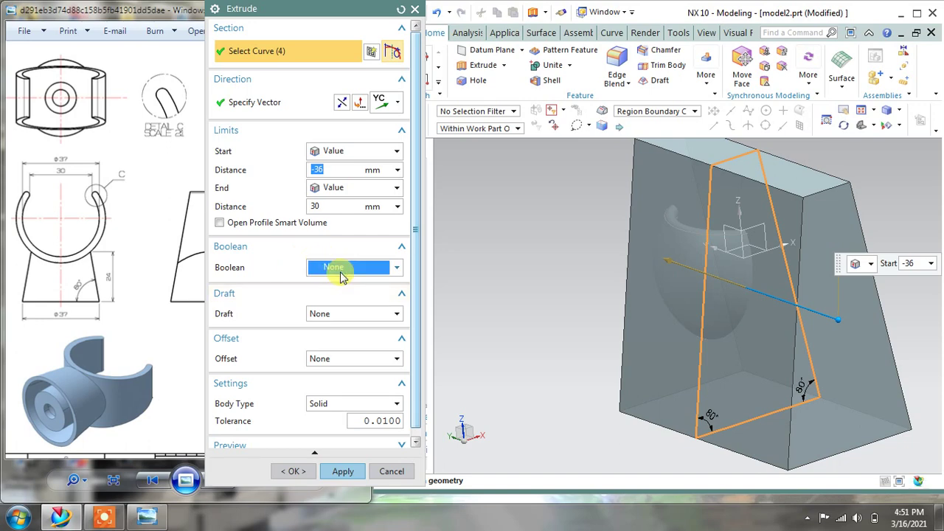
{"action": "left_click", "coordinate": [338, 324]}
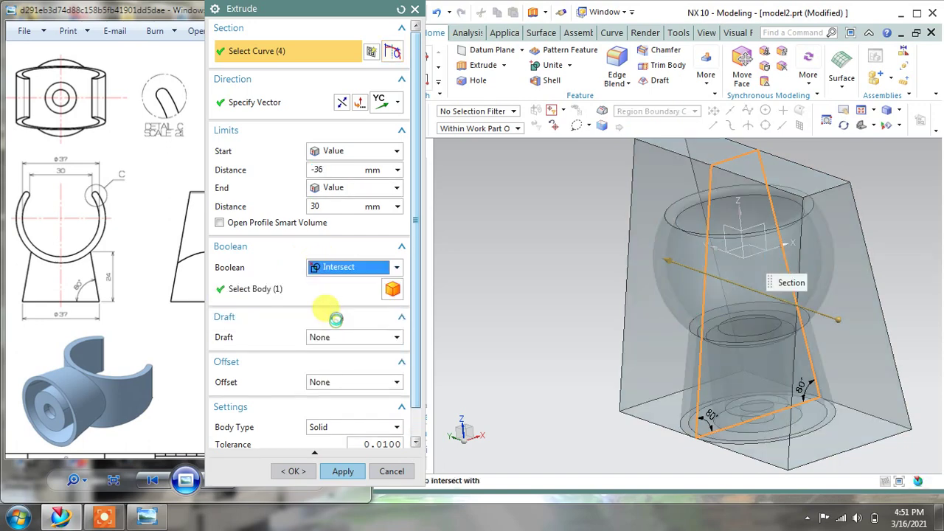
{"action": "left_click", "coordinate": [343, 471]}
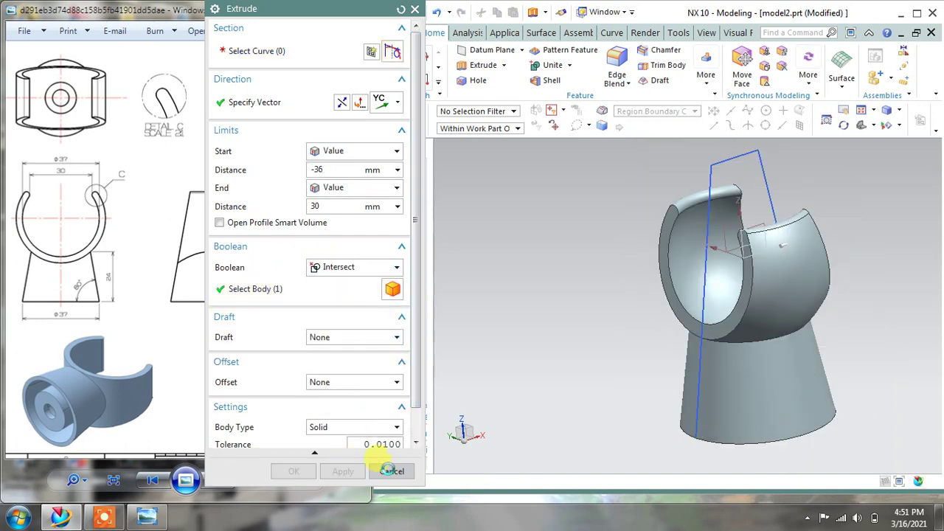
{"action": "left_click", "coordinate": [391, 470]}
Hide the trapezoid outline sketch
{"action": "middle_click_drag", "start_coordinate": [664, 242], "coordinate": [716, 214]}
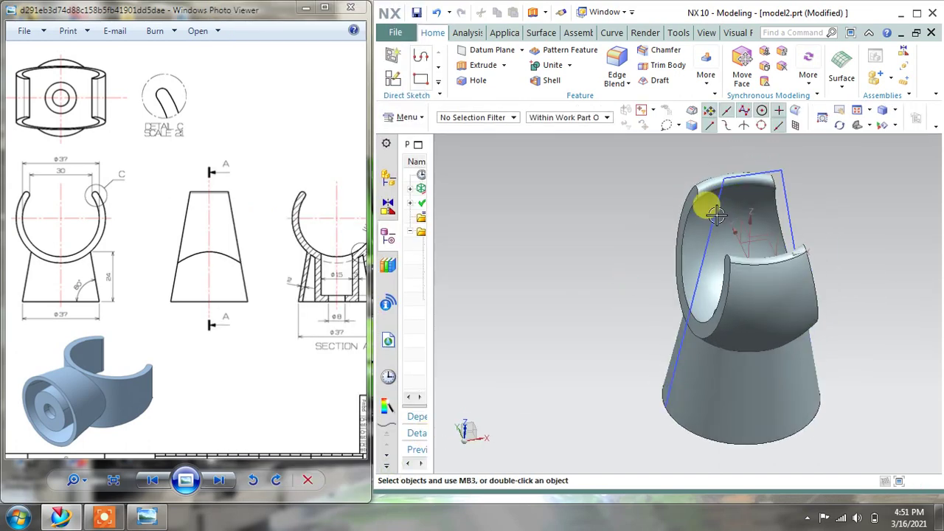
{"action": "right_click", "coordinate": [784, 168]}
{"action": "middle_click_drag", "start_coordinate": [754, 185], "coordinate": [771, 235]}
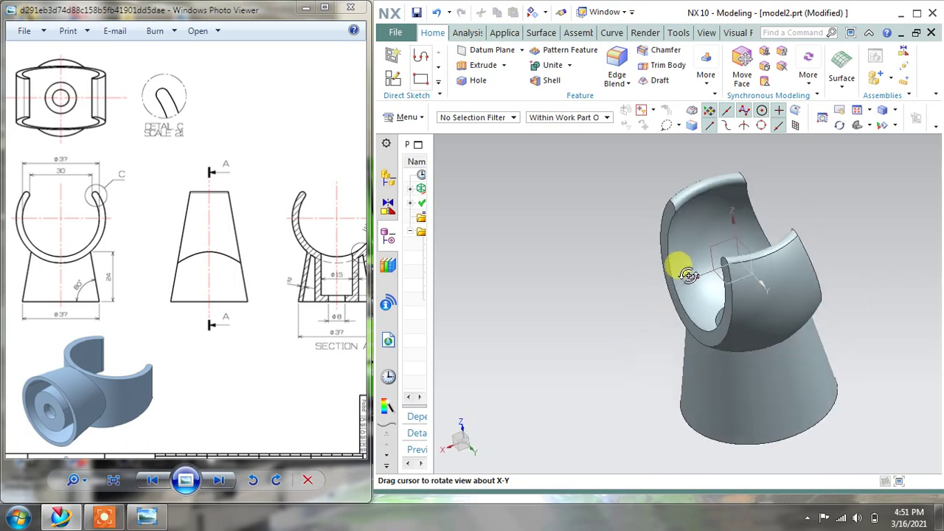
Compare the holder's open ring and hollow underside with the views in the drawing
{"action": "middle_click_drag", "start_coordinate": [697, 258], "coordinate": [666, 252]}
{"action": "scroll", "coordinate": [222, 228], "scroll_direction": "down", "scroll_amount": 3}
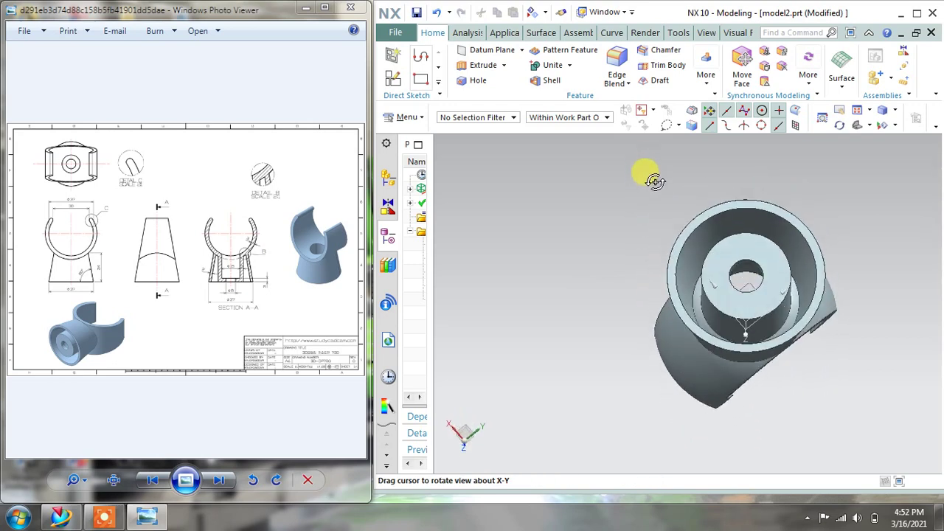
{"action": "mouse_move", "coordinate": [658, 261]}
{"action": "middle_mouse_down"}
{"action": "mouse_move", "coordinate": [636, 194]}
{"action": "mouse_move", "coordinate": [628, 249]}
{"action": "mouse_move", "coordinate": [641, 262]}
{"action": "middle_mouse_up"}
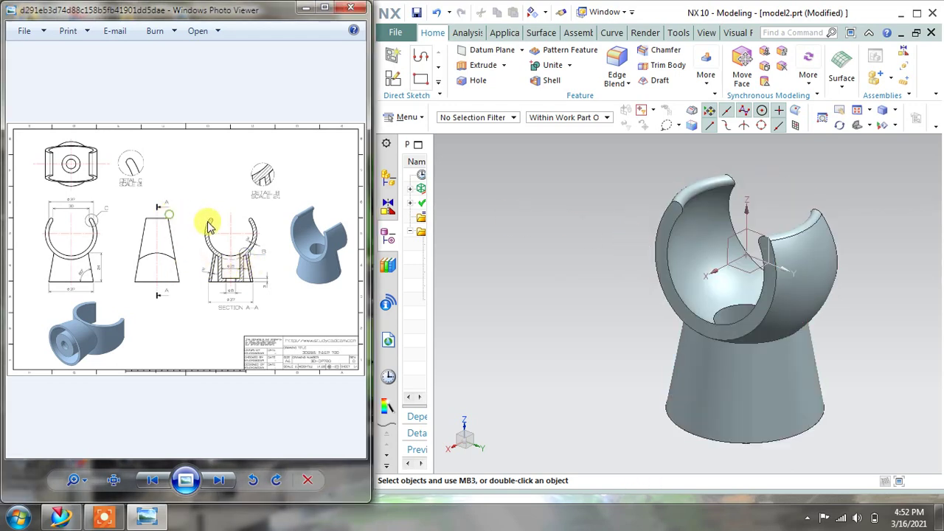
{"action": "scroll", "coordinate": [84, 190], "scroll_direction": "up", "scroll_amount": 4}
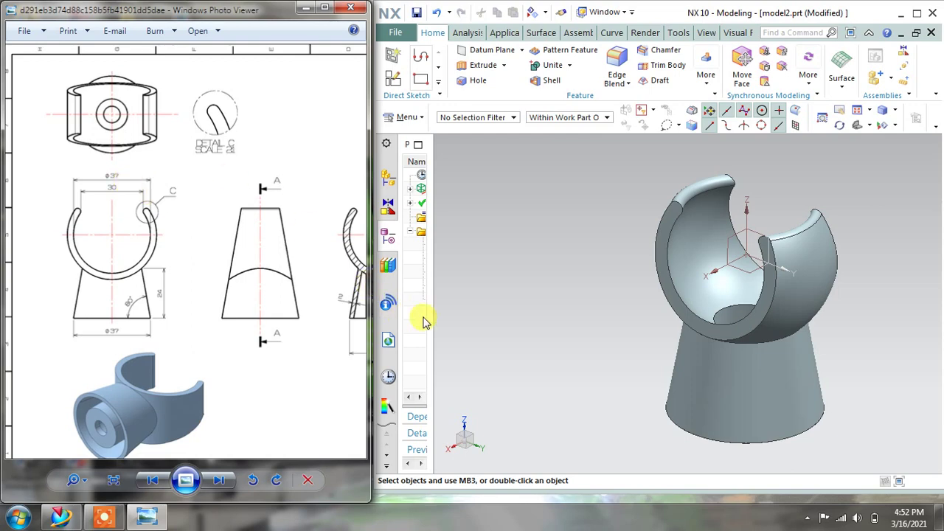
{"action": "middle_click_drag", "start_coordinate": [570, 258], "coordinate": [605, 287]}
{"action": "middle_click_drag", "start_coordinate": [748, 253], "coordinate": [660, 270]}
Assign a light blue feature face color to the revolved feature of the holder
{"action": "left_click", "coordinate": [677, 309]}
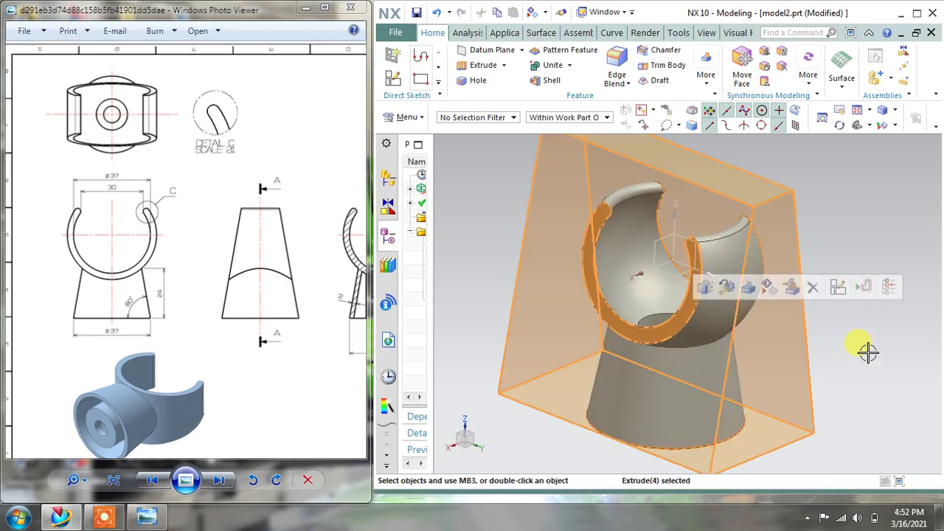
{"action": "right_click", "coordinate": [726, 271]}
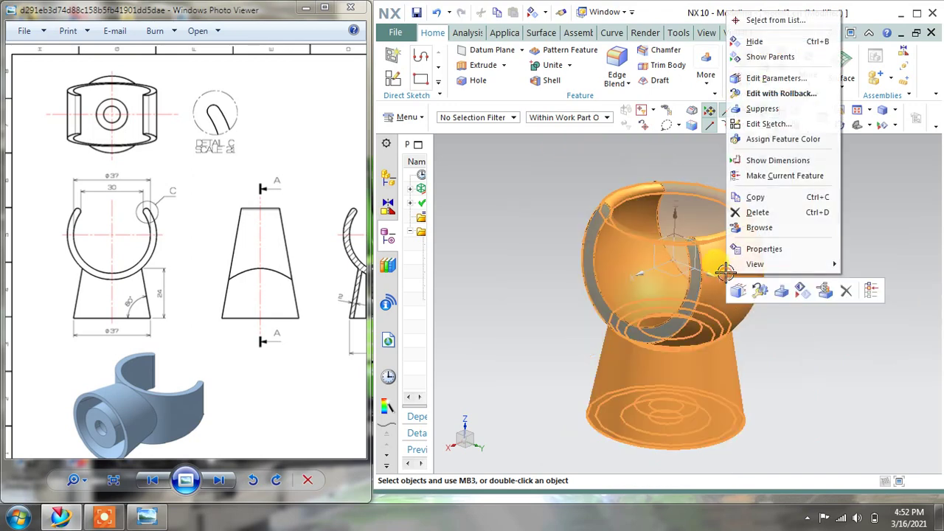
{"action": "left_click", "coordinate": [783, 139]}
{"action": "left_click", "coordinate": [251, 118]}
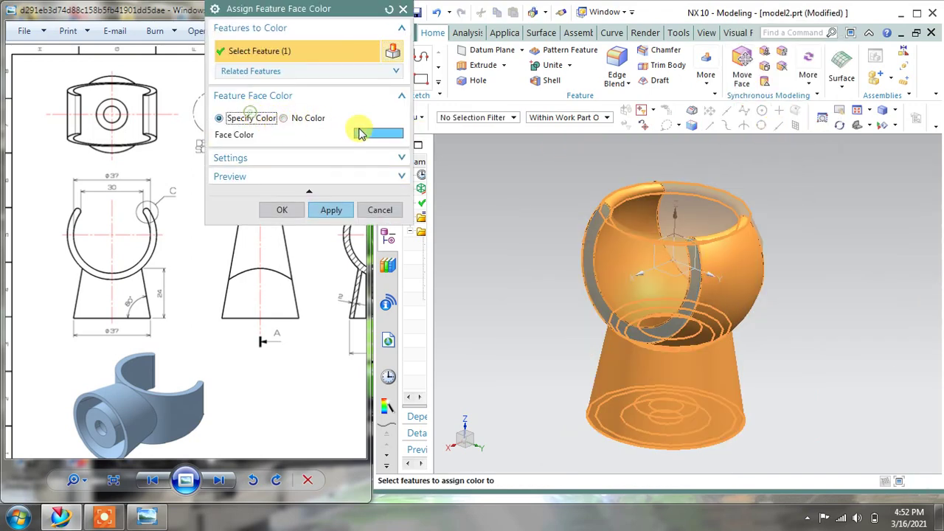
{"action": "left_click", "coordinate": [378, 133]}
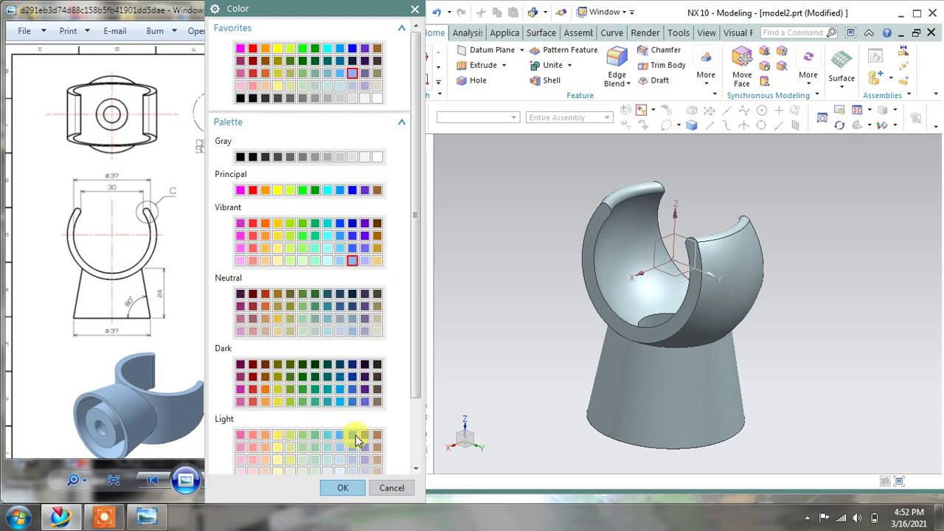
{"action": "left_click", "coordinate": [344, 488]}
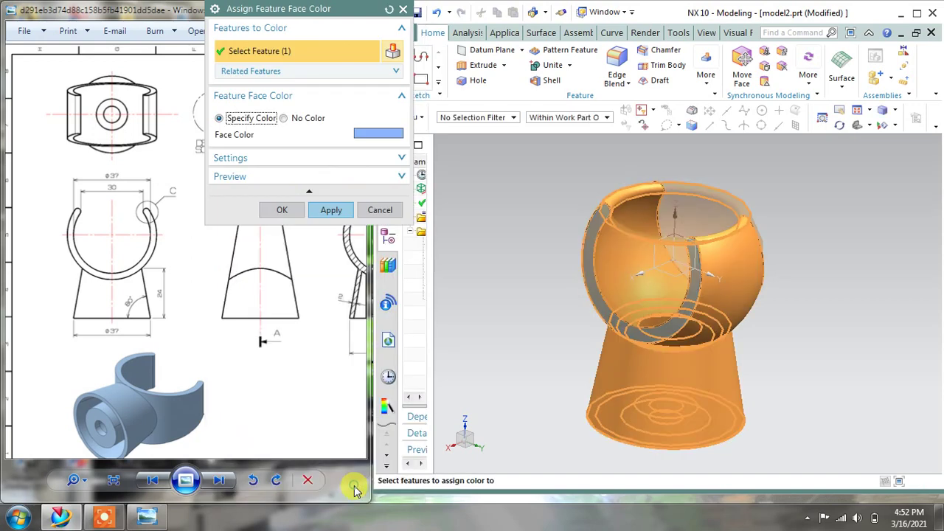
{"action": "left_click", "coordinate": [330, 210]}
{"action": "left_click", "coordinate": [380, 210]}
{"action": "middle_click_drag", "start_coordinate": [585, 227], "coordinate": [573, 217]}
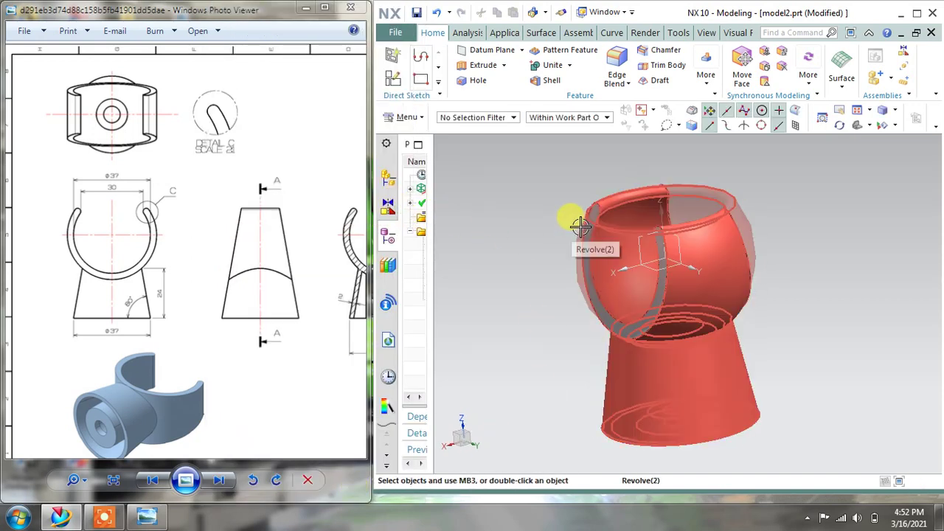
Assign a blue feature face color to the extrusion that trims the holder to its tapered outline
{"action": "left_click", "coordinate": [573, 212]}
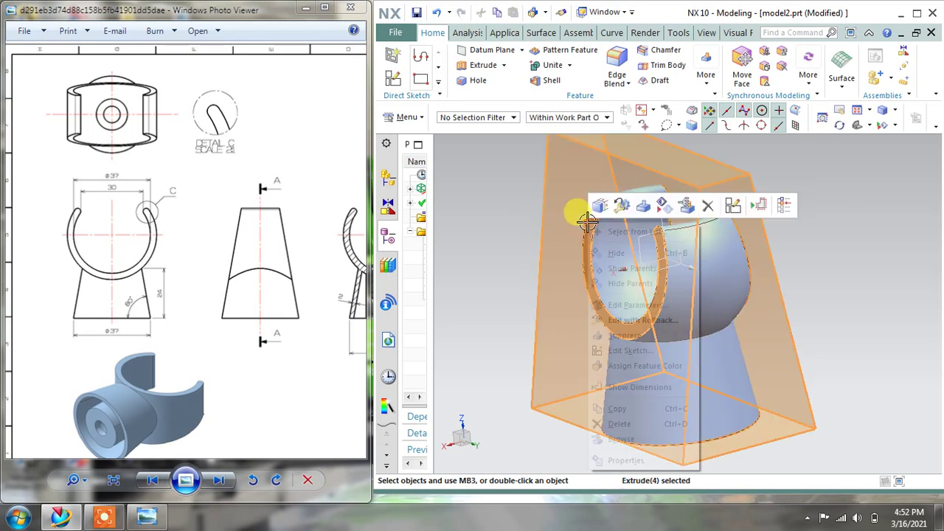
{"action": "right_click", "coordinate": [573, 212]}
{"action": "left_click", "coordinate": [641, 366]}
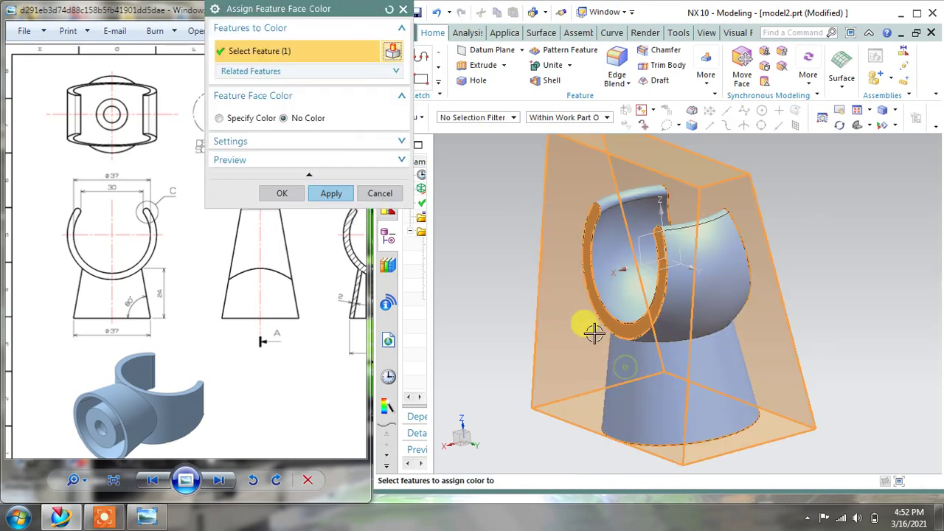
{"action": "left_click", "coordinate": [259, 118]}
{"action": "left_click", "coordinate": [348, 135]}
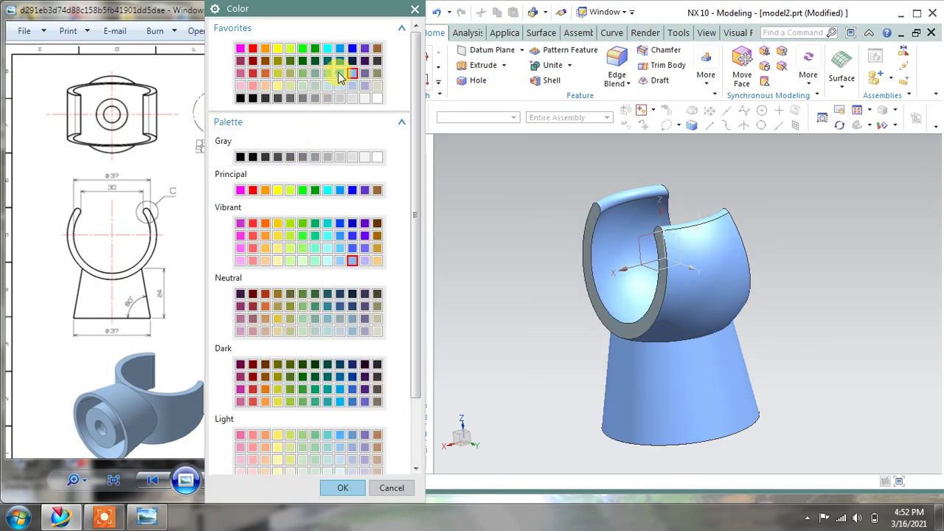
{"action": "left_click", "coordinate": [339, 73]}
{"action": "left_click", "coordinate": [342, 488]}
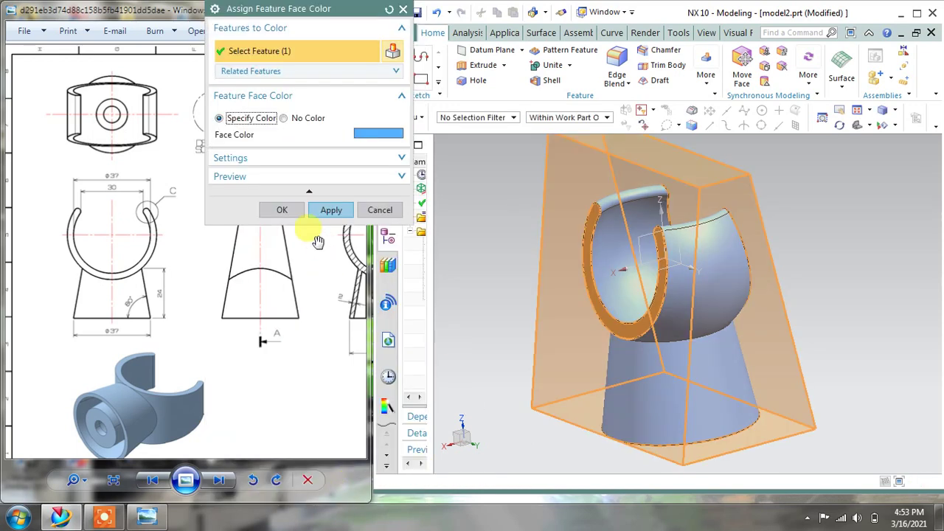
{"action": "left_click", "coordinate": [329, 210]}
{"action": "left_click", "coordinate": [380, 209]}
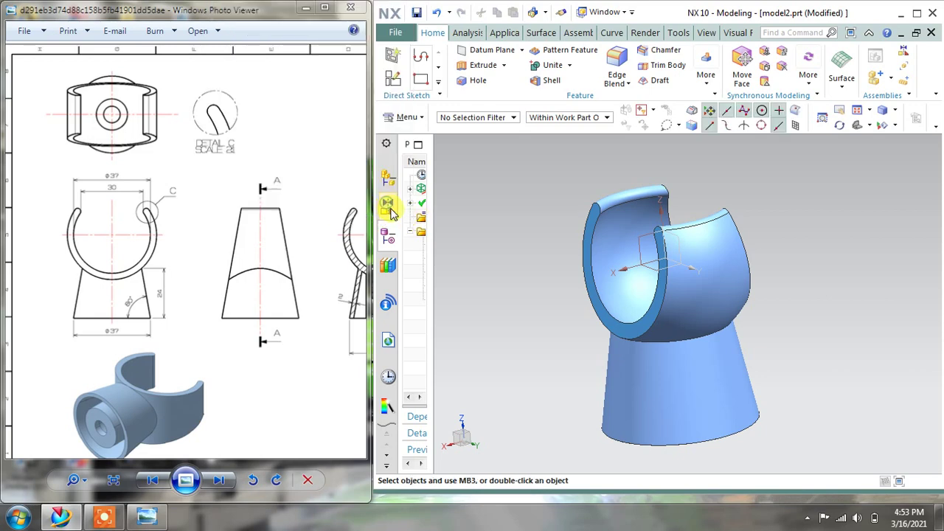
Turn on True Shading for the display of the holder
{"action": "middle_click_drag", "start_coordinate": [575, 255], "coordinate": [543, 238]}
{"action": "right_click", "coordinate": [545, 242]}
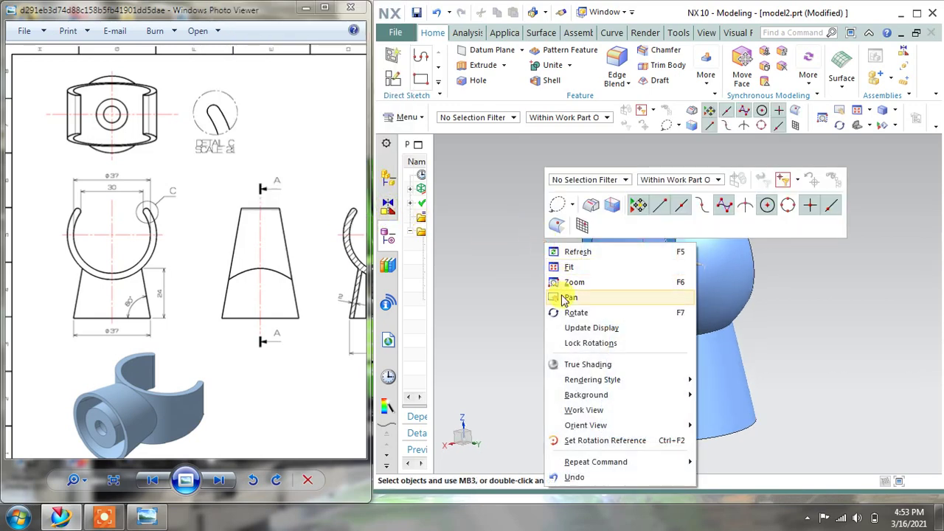
{"action": "left_click", "coordinate": [572, 364]}
{"action": "mouse_move", "coordinate": [583, 309]}
{"action": "middle_mouse_down"}
{"action": "mouse_move", "coordinate": [605, 333]}
{"action": "mouse_move", "coordinate": [585, 359]}
{"action": "mouse_move", "coordinate": [597, 337]}
{"action": "mouse_move", "coordinate": [580, 312]}
{"action": "mouse_move", "coordinate": [593, 323]}
{"action": "mouse_move", "coordinate": [583, 296]}
{"action": "mouse_move", "coordinate": [596, 272]}
{"action": "mouse_move", "coordinate": [575, 261]}
{"action": "mouse_move", "coordinate": [583, 273]}
{"action": "middle_mouse_up"}
Section the view of the holder with one plane perpendicular to the X axis at an offset of about 3.5
{"action": "left_click_drag", "start_coordinate": [200, 302], "coordinate": [103, 282]}
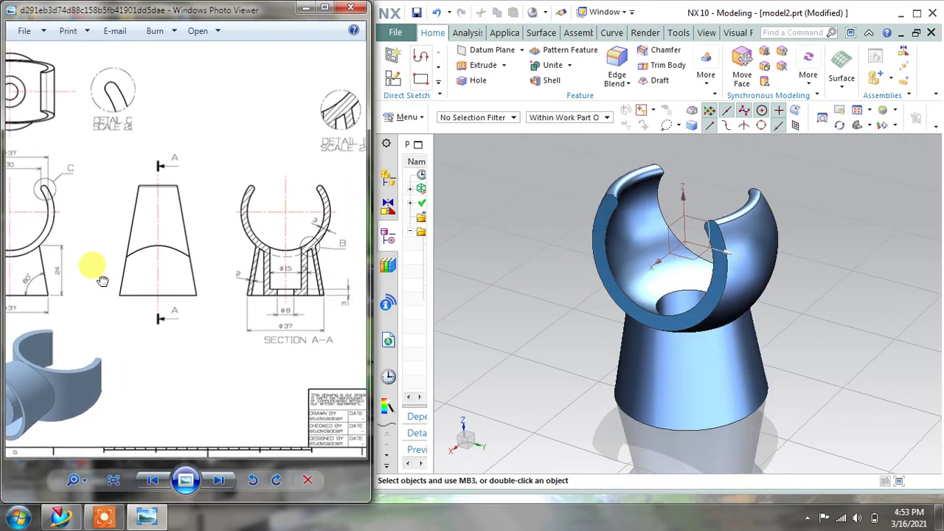
{"action": "left_click_drag", "start_coordinate": [292, 282], "coordinate": [167, 280]}
{"action": "scroll", "coordinate": [243, 267], "scroll_direction": "down", "scroll_amount": 3}
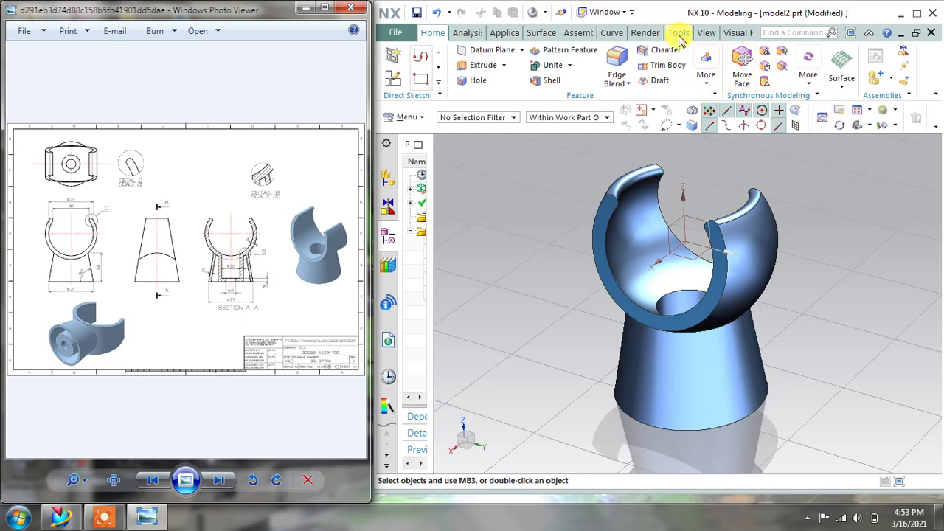
{"action": "left_click", "coordinate": [704, 32]}
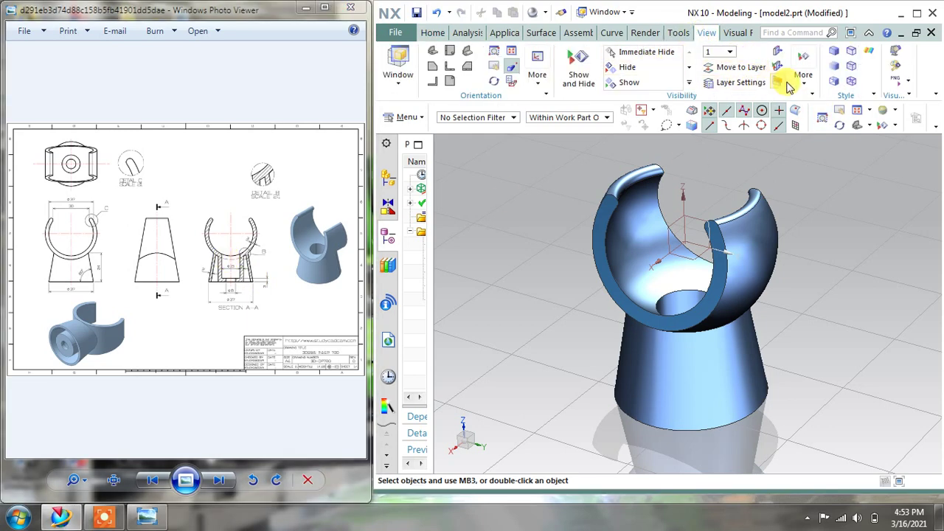
{"action": "left_click", "coordinate": [778, 52]}
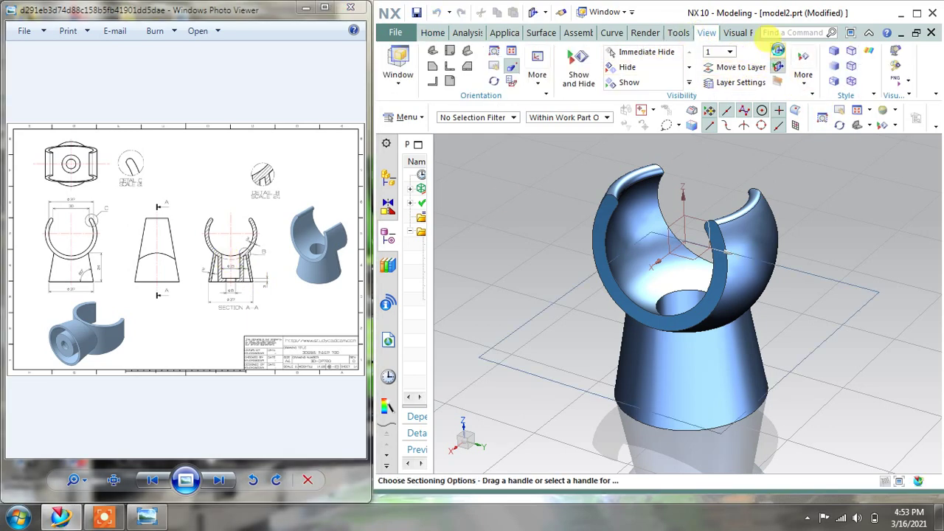
{"action": "left_click", "coordinate": [316, 161]}
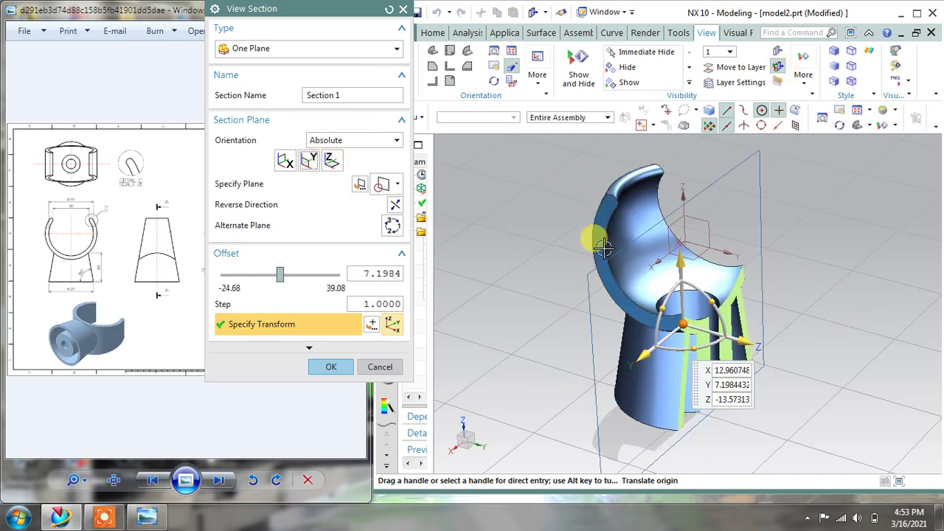
{"action": "mouse_move", "coordinate": [597, 242]}
{"action": "middle_mouse_down"}
{"action": "mouse_move", "coordinate": [565, 228]}
{"action": "mouse_move", "coordinate": [586, 244]}
{"action": "middle_mouse_up"}
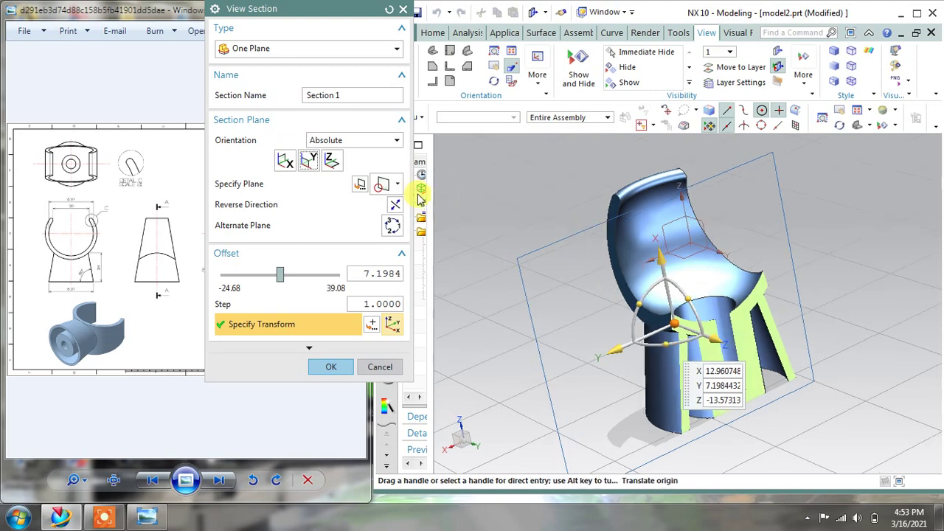
{"action": "left_click", "coordinate": [332, 160]}
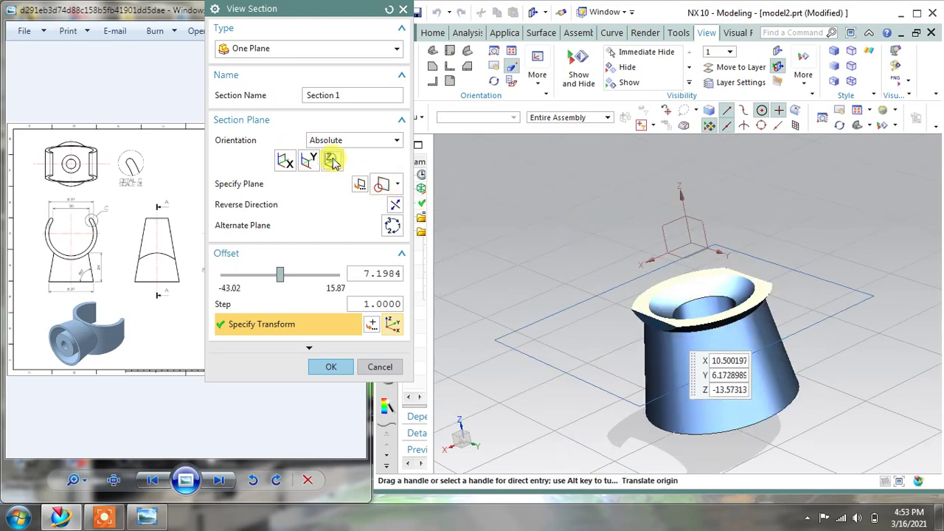
{"action": "left_click", "coordinate": [285, 160]}
{"action": "mouse_move", "coordinate": [682, 319]}
{"action": "middle_mouse_down"}
{"action": "mouse_move", "coordinate": [712, 315]}
{"action": "mouse_move", "coordinate": [697, 313]}
{"action": "middle_mouse_up"}
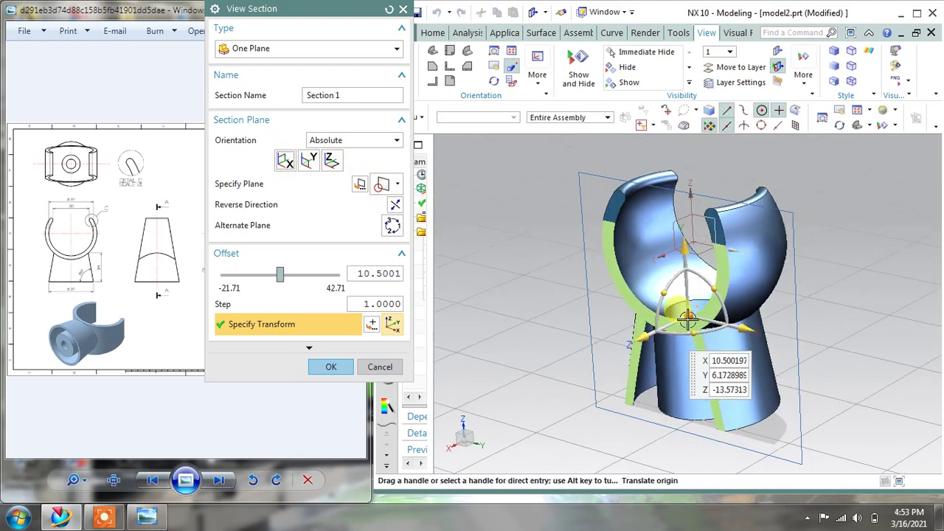
{"action": "left_click_drag", "start_coordinate": [647, 338], "coordinate": [670, 333]}
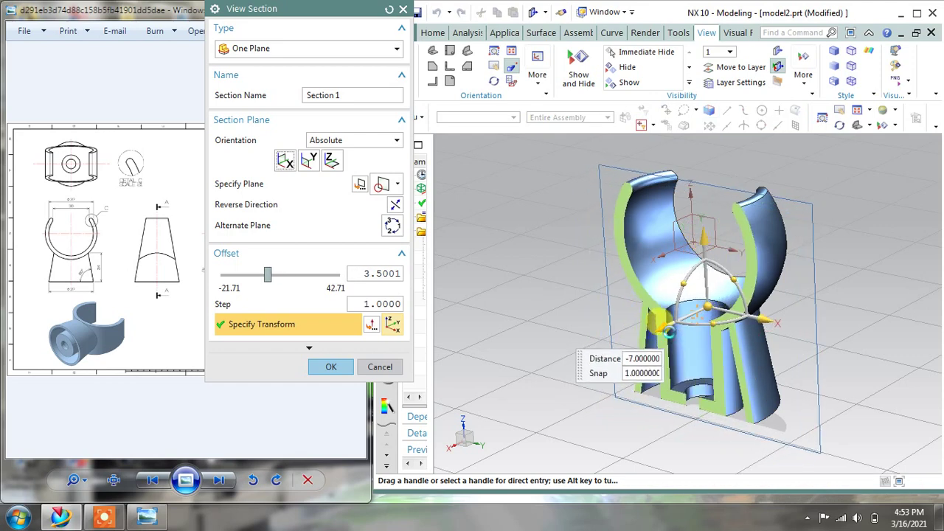
{"action": "middle_click", "coordinate": [669, 333]}
Compare the holder's cut walls, bore and conical base with Section A-A and the other views in the drawing
{"action": "mouse_move", "coordinate": [779, 334]}
{"action": "middle_mouse_down"}
{"action": "mouse_move", "coordinate": [790, 318]}
{"action": "mouse_move", "coordinate": [807, 316]}
{"action": "mouse_move", "coordinate": [788, 317]}
{"action": "middle_mouse_up"}
{"action": "scroll", "coordinate": [240, 271], "scroll_direction": "up", "scroll_amount": 5}
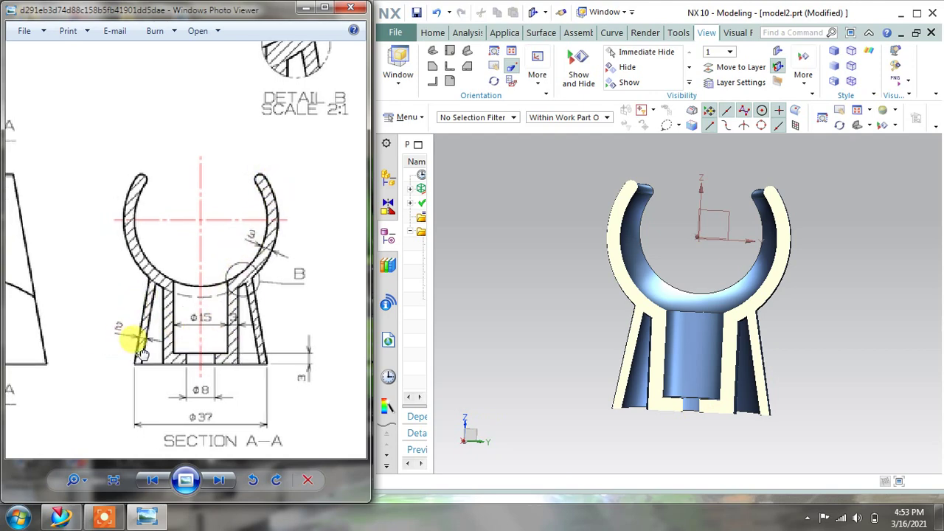
{"action": "mouse_move", "coordinate": [130, 337]}
{"action": "left_mouse_down"}
{"action": "mouse_move", "coordinate": [270, 332]}
{"action": "mouse_move", "coordinate": [171, 335]}
{"action": "left_mouse_up"}
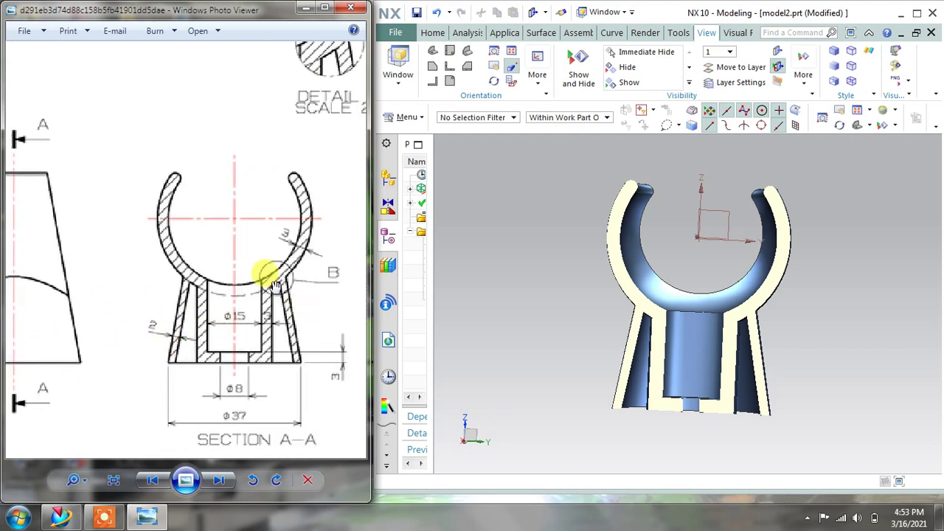
{"action": "scroll", "coordinate": [275, 284], "scroll_direction": "down", "scroll_amount": 4}
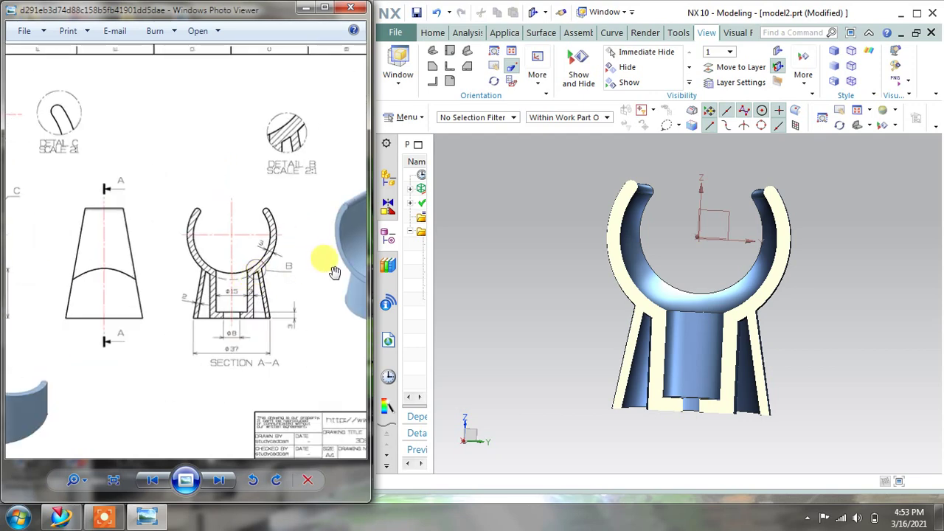
{"action": "left_click_drag", "start_coordinate": [325, 276], "coordinate": [232, 263]}
{"action": "scroll", "coordinate": [233, 264], "scroll_direction": "down", "scroll_amount": 3}
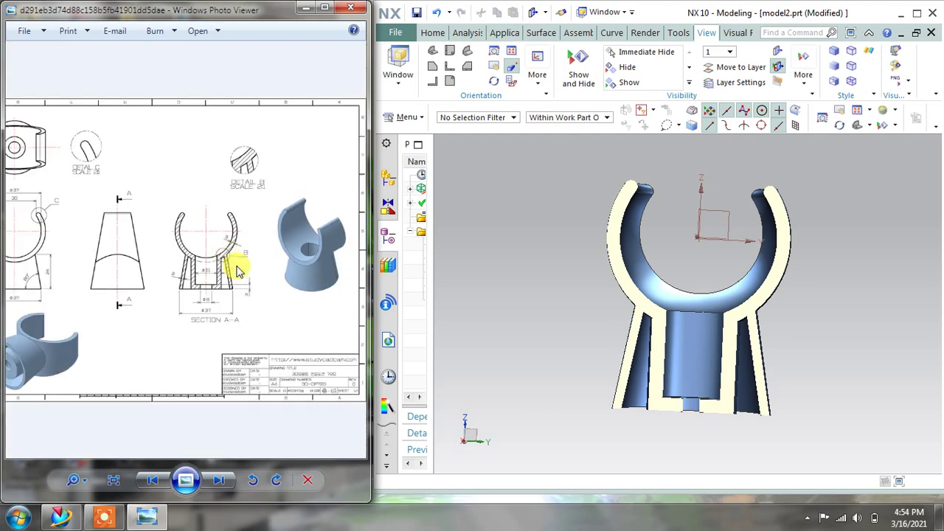
{"action": "scroll", "coordinate": [316, 211], "scroll_direction": "up", "scroll_amount": 2}
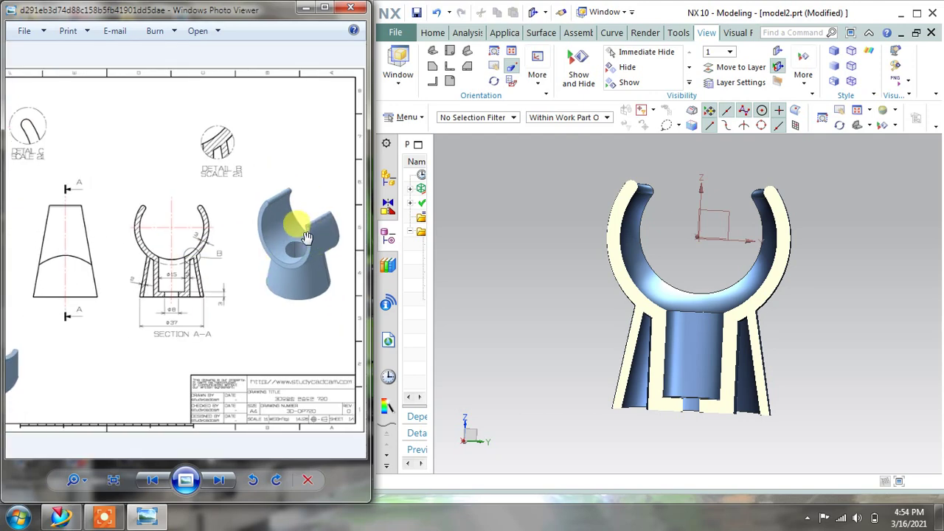
{"action": "scroll", "coordinate": [314, 234], "scroll_direction": "up", "scroll_amount": 2}
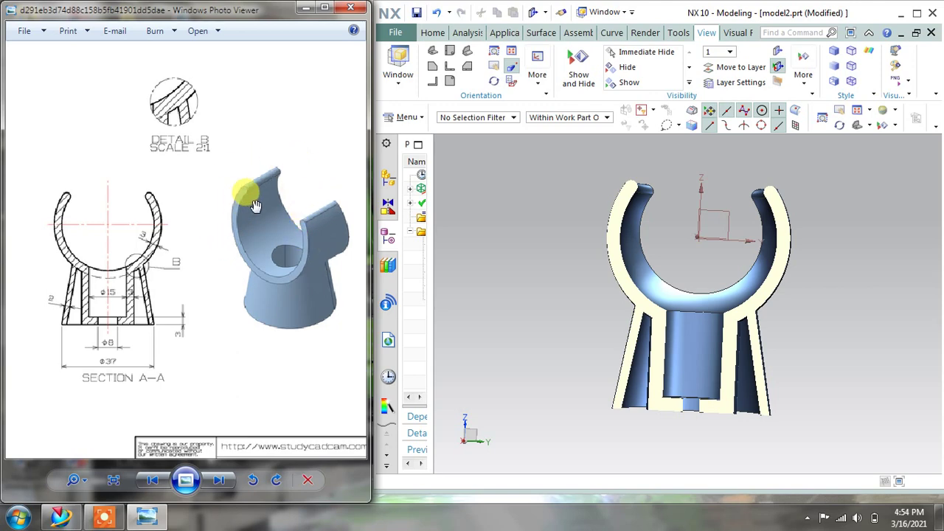
{"action": "left_click_drag", "start_coordinate": [126, 305], "coordinate": [312, 289]}
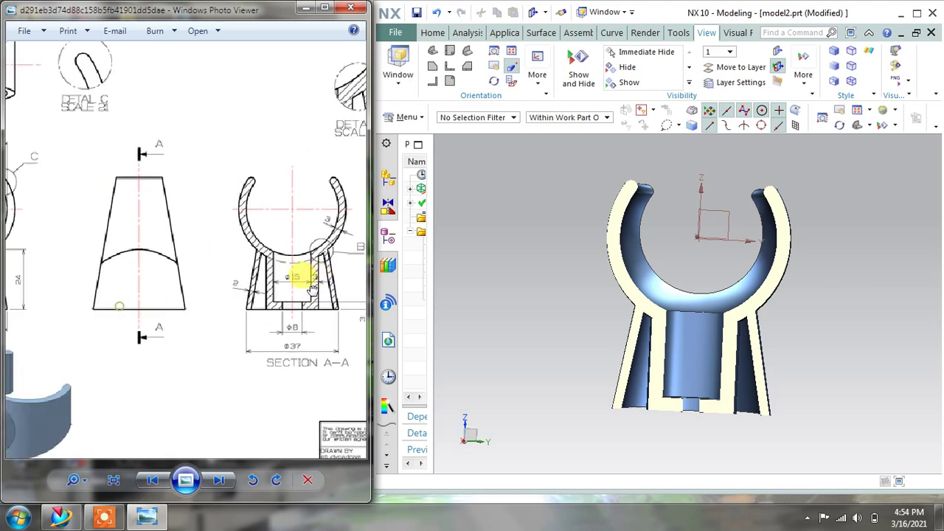
{"action": "left_click_drag", "start_coordinate": [120, 286], "coordinate": [249, 287]}
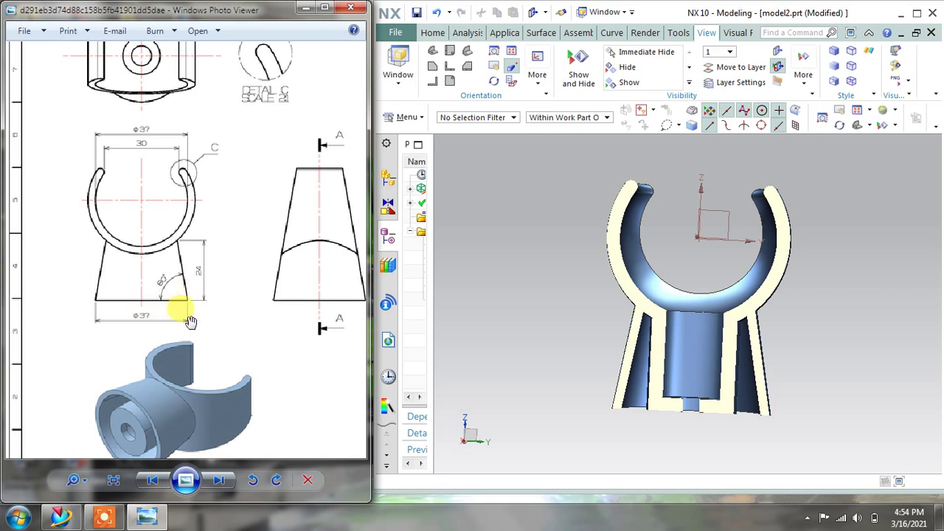
{"action": "left_click_drag", "start_coordinate": [261, 248], "coordinate": [600, 261]}
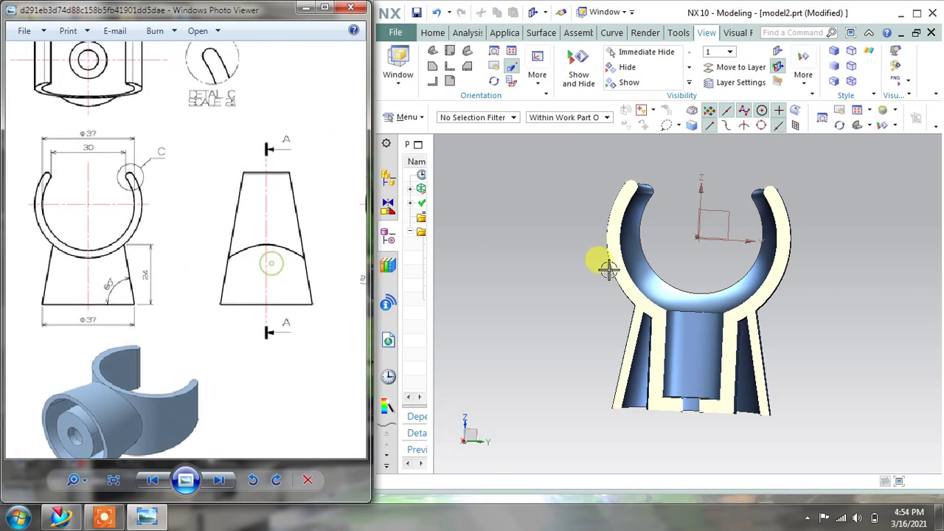
Undo the section view of the holder
{"action": "mouse_move", "coordinate": [592, 268]}
{"action": "middle_mouse_down"}
{"action": "mouse_move", "coordinate": [575, 281]}
{"action": "mouse_move", "coordinate": [583, 274]}
{"action": "middle_mouse_up"}
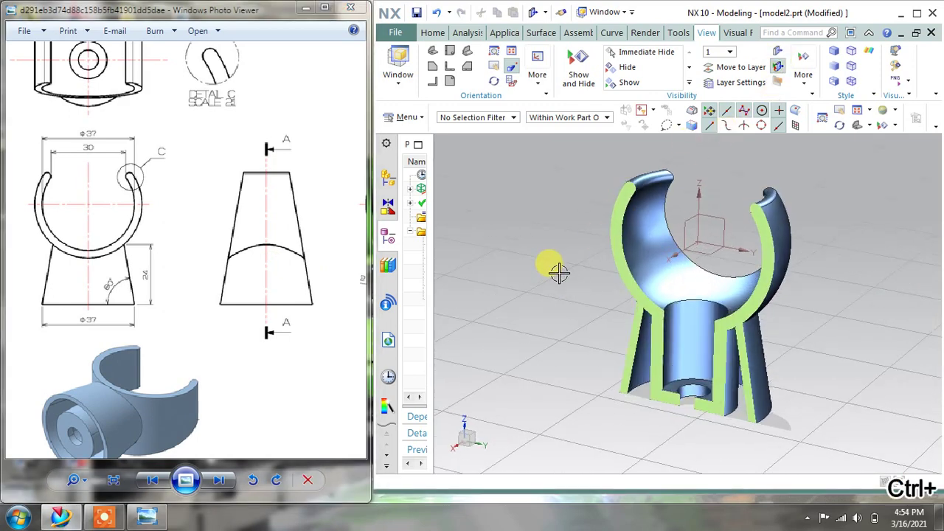
{"action": "key", "text": "ctrl+z"}
{"action": "mouse_move", "coordinate": [559, 284]}
{"action": "middle_mouse_down"}
{"action": "mouse_move", "coordinate": [552, 236]}
{"action": "mouse_move", "coordinate": [550, 266]}
{"action": "mouse_move", "coordinate": [519, 259]}
{"action": "mouse_move", "coordinate": [519, 212]}
{"action": "mouse_move", "coordinate": [514, 299]}
{"action": "mouse_move", "coordinate": [526, 259]}
{"action": "mouse_move", "coordinate": [543, 290]}
{"action": "mouse_move", "coordinate": [544, 267]}
{"action": "mouse_move", "coordinate": [553, 281]}
{"action": "middle_mouse_up"}
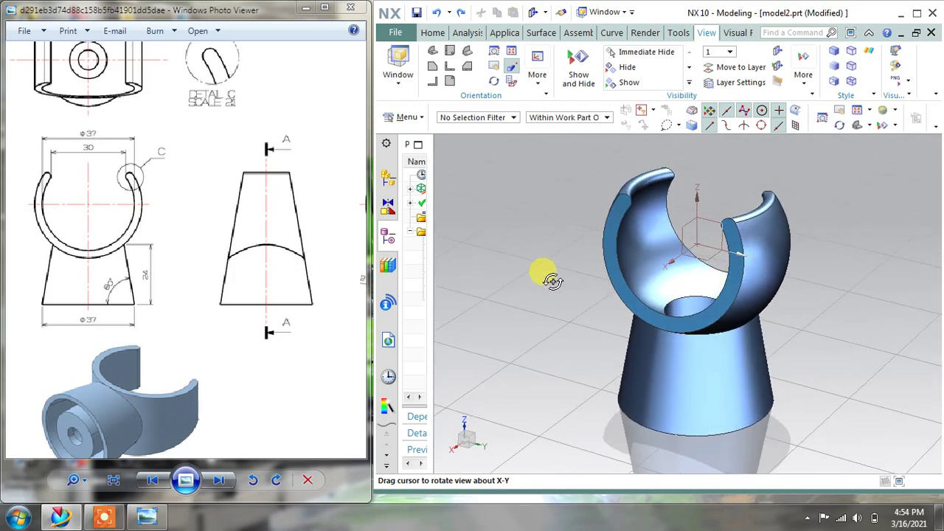
Enlarge the drawing window to full screen to review its views, and minimize it
{"action": "scroll", "coordinate": [203, 251], "scroll_direction": "down", "scroll_amount": 4}
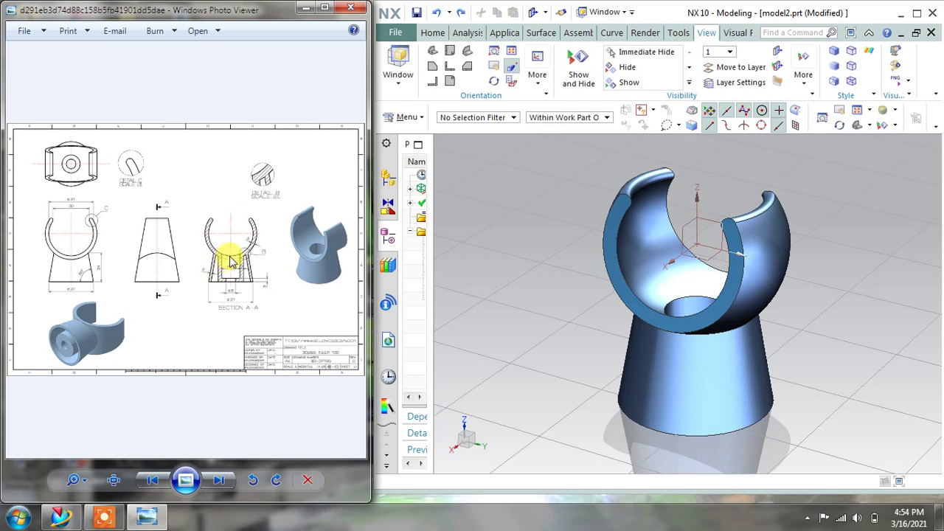
{"action": "left_click", "coordinate": [323, 8]}
{"action": "scroll", "coordinate": [402, 129], "scroll_direction": "up", "scroll_amount": 3}
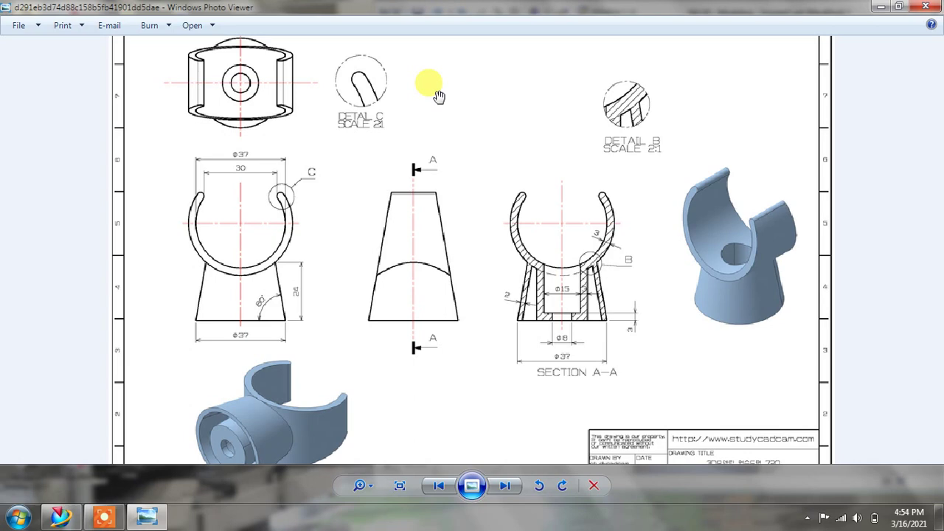
{"action": "left_click", "coordinate": [878, 16]}
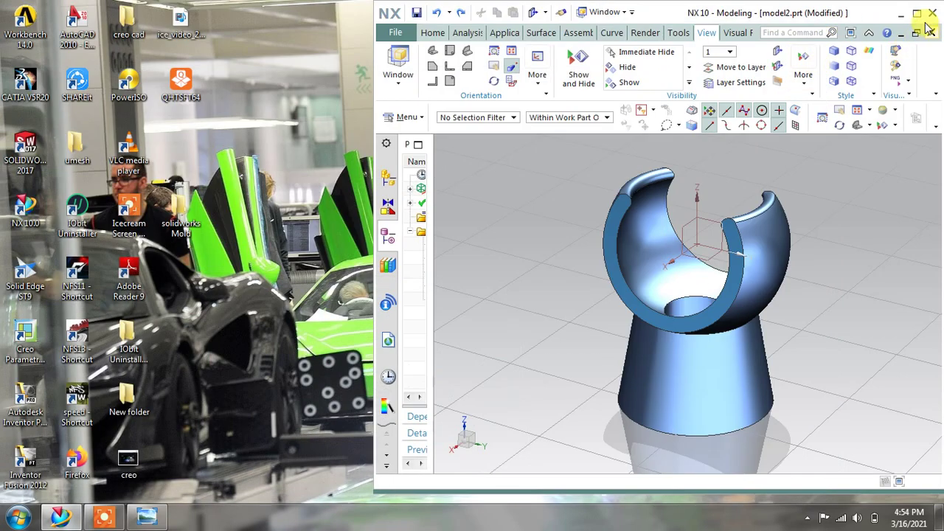
Inspect the shaded holder in full-screen mode with the modeling window maximized, and restore the window
{"action": "left_click", "coordinate": [915, 13]}
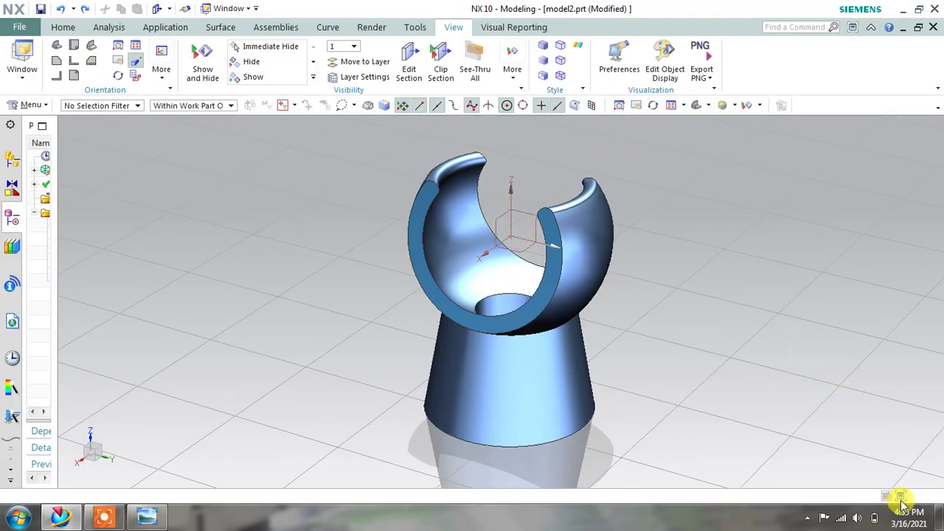
{"action": "left_click", "coordinate": [901, 504]}
{"action": "middle_click_drag", "start_coordinate": [628, 306], "coordinate": [652, 288]}
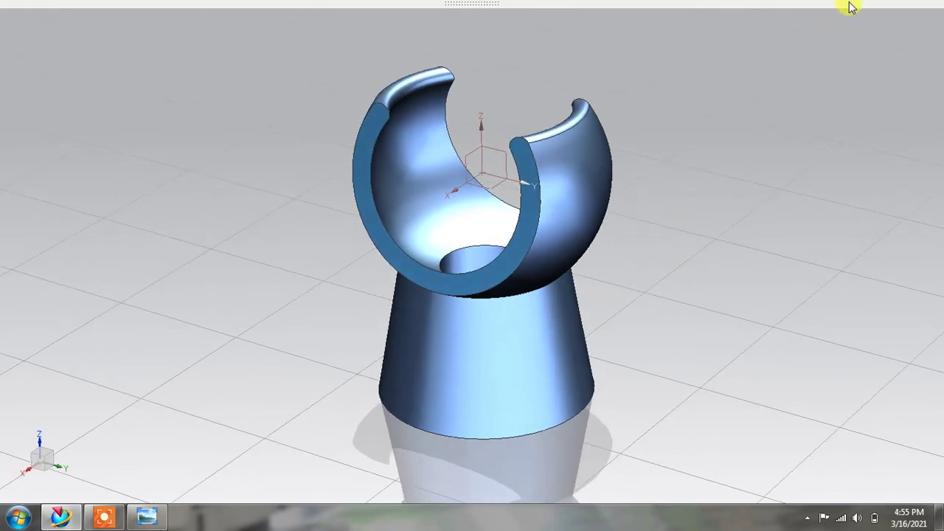
{"action": "mouse_move", "coordinate": [850, 7]}
{"action": "left_click", "coordinate": [856, 27]}
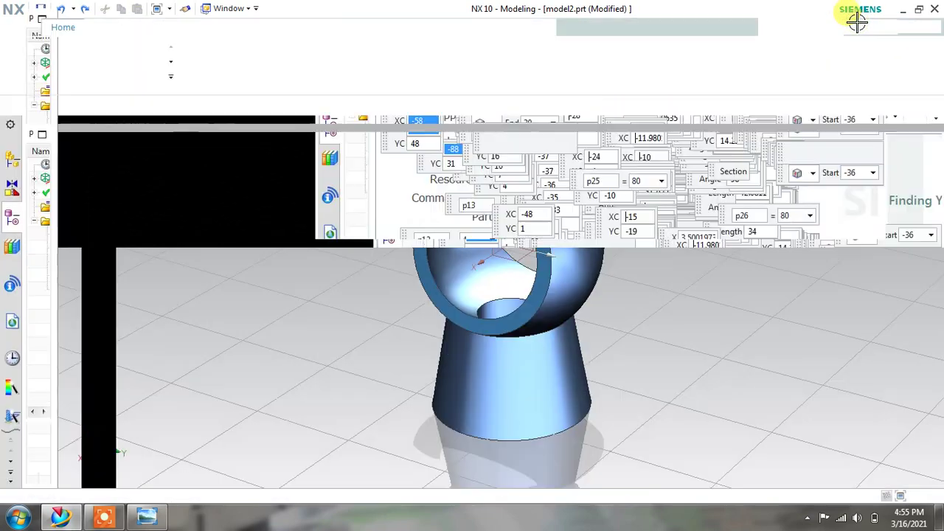
{"action": "left_click", "coordinate": [918, 9]}
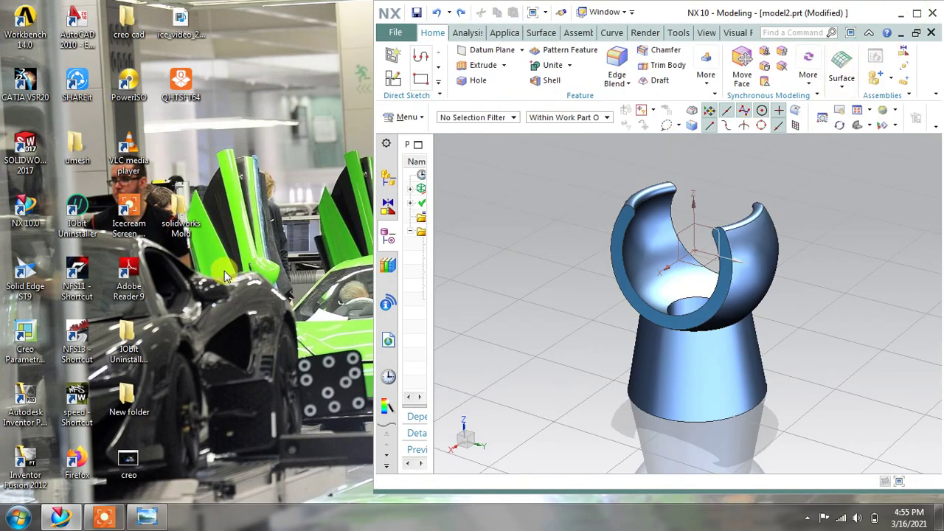
Reopen the drawing in Windows Photo Viewer and restore its window beside the model with the dimensioned views in sight
{"action": "left_click", "coordinate": [147, 511]}
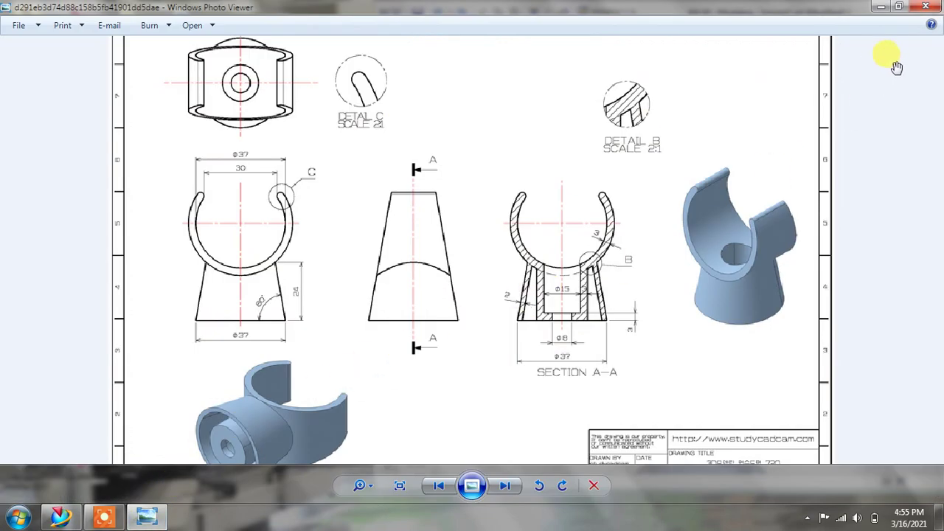
{"action": "left_click", "coordinate": [899, 7]}
{"action": "scroll", "coordinate": [169, 254], "scroll_direction": "down", "scroll_amount": 3}
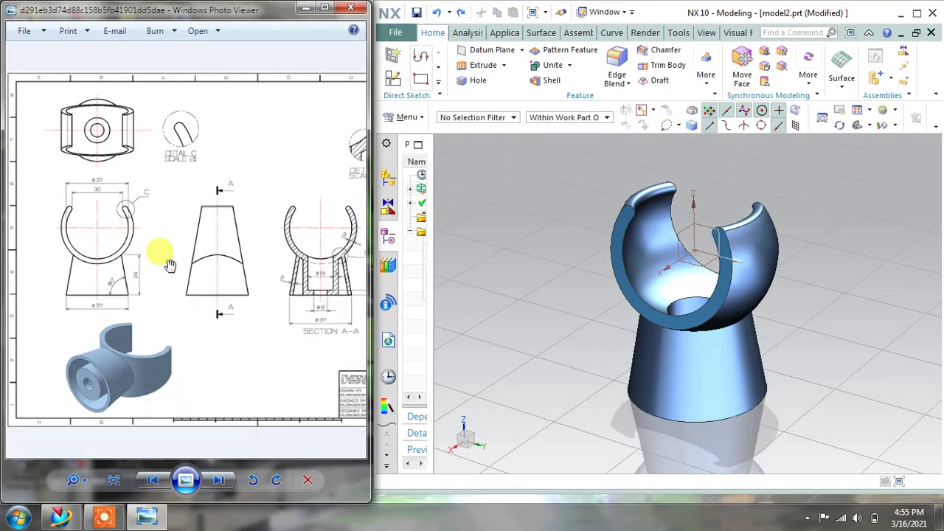
{"action": "mouse_move", "coordinate": [170, 263]}
{"action": "left_mouse_down"}
{"action": "mouse_move", "coordinate": [142, 261]}
{"action": "mouse_move", "coordinate": [171, 262]}
{"action": "left_mouse_up"}
{"action": "scroll", "coordinate": [106, 257], "scroll_direction": "up", "scroll_amount": 1}
{"action": "left_click_drag", "start_coordinate": [108, 256], "coordinate": [103, 257]}
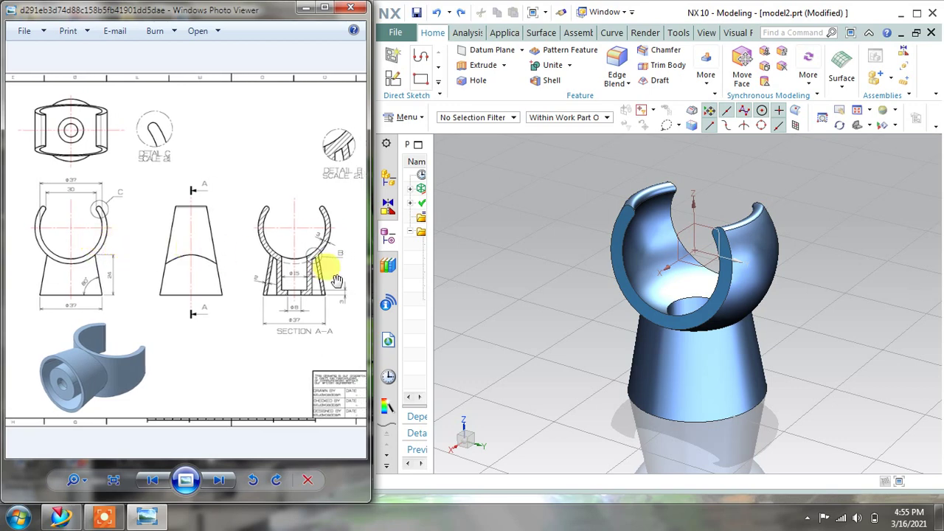
Resize the drawing and modeling windows to sit edge to edge, giving the drawing more width
{"action": "mouse_move", "coordinate": [368, 263]}
{"action": "left_mouse_down"}
{"action": "mouse_move", "coordinate": [362, 255]}
{"action": "mouse_move", "coordinate": [375, 253]}
{"action": "mouse_move", "coordinate": [365, 246]}
{"action": "mouse_move", "coordinate": [391, 246]}
{"action": "left_mouse_up"}
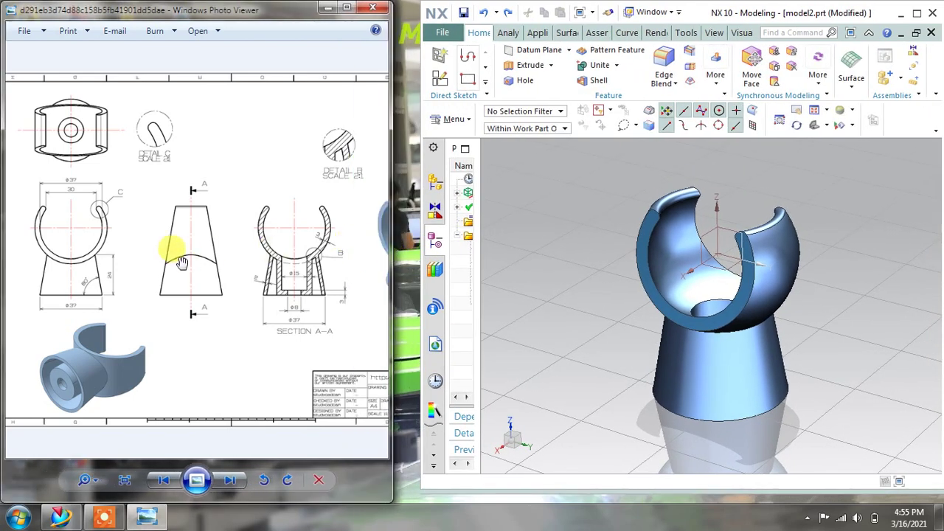
{"action": "scroll", "coordinate": [177, 248], "scroll_direction": "up", "scroll_amount": 3}
{"action": "left_click_drag", "start_coordinate": [198, 263], "coordinate": [199, 263]}
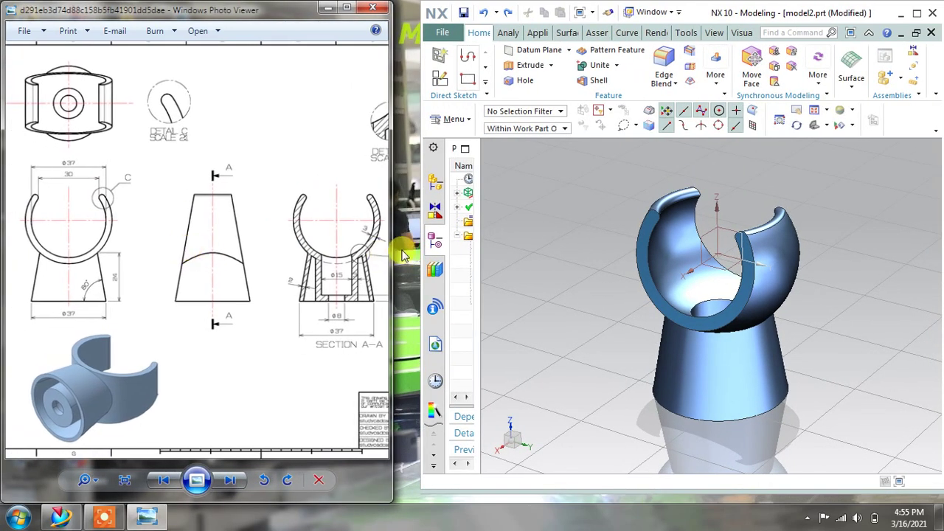
{"action": "mouse_move", "coordinate": [402, 255]}
{"action": "left_mouse_down"}
{"action": "mouse_move", "coordinate": [413, 250]}
{"action": "mouse_move", "coordinate": [408, 240]}
{"action": "left_mouse_up"}
{"action": "left_click", "coordinate": [248, 264]}
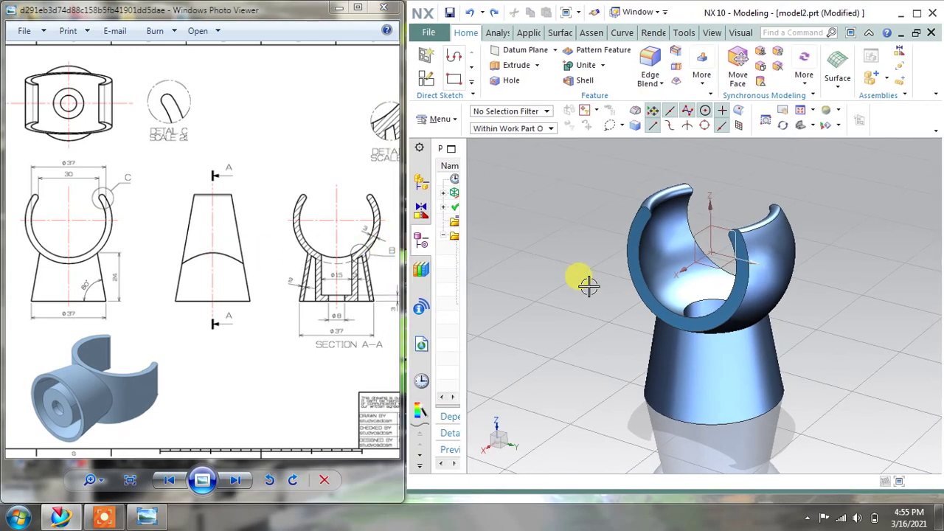